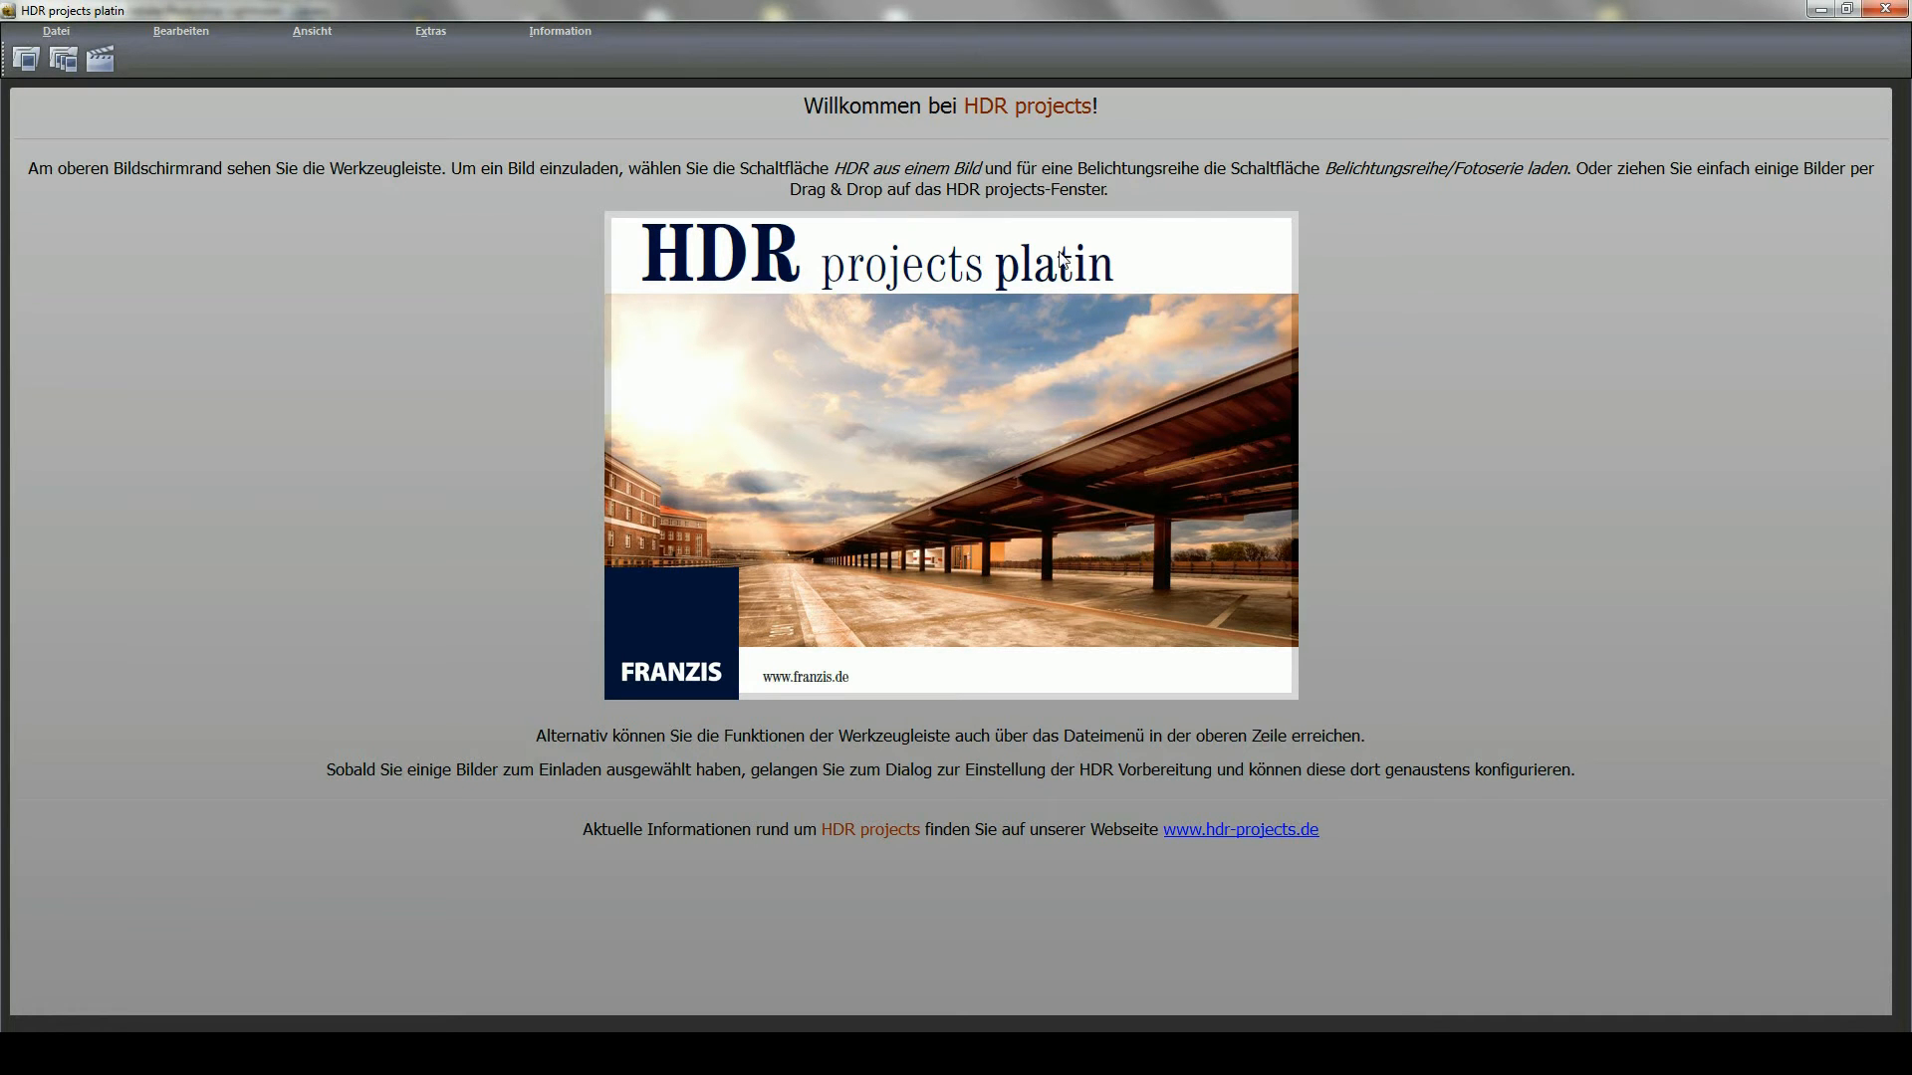
Step: Switch to Lightroom and compare the three jetty exposures IMG_0275.CR2, IMG_0276.CR2 and IMG_0277.CR2 in full view
{"action": "left_click", "coordinate": [1818, 10]}
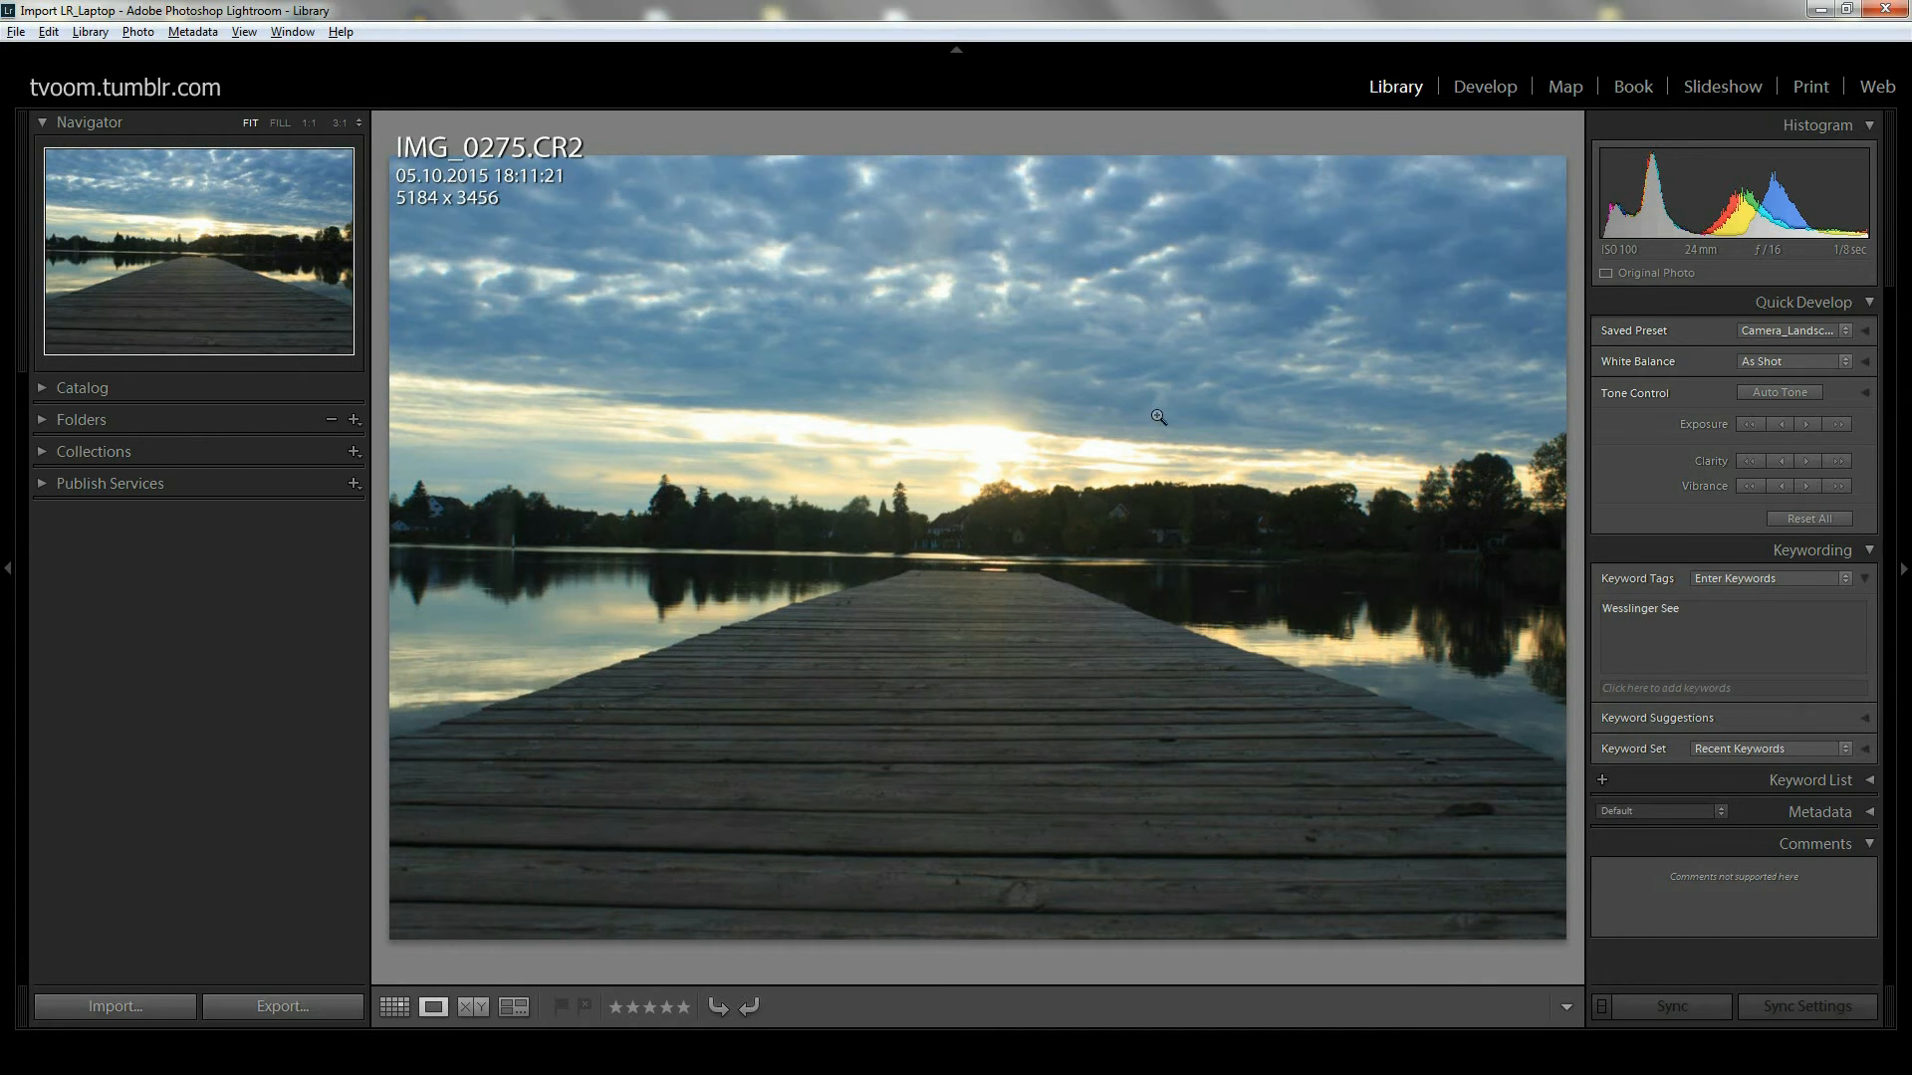
{"action": "left_click", "coordinate": [1485, 86]}
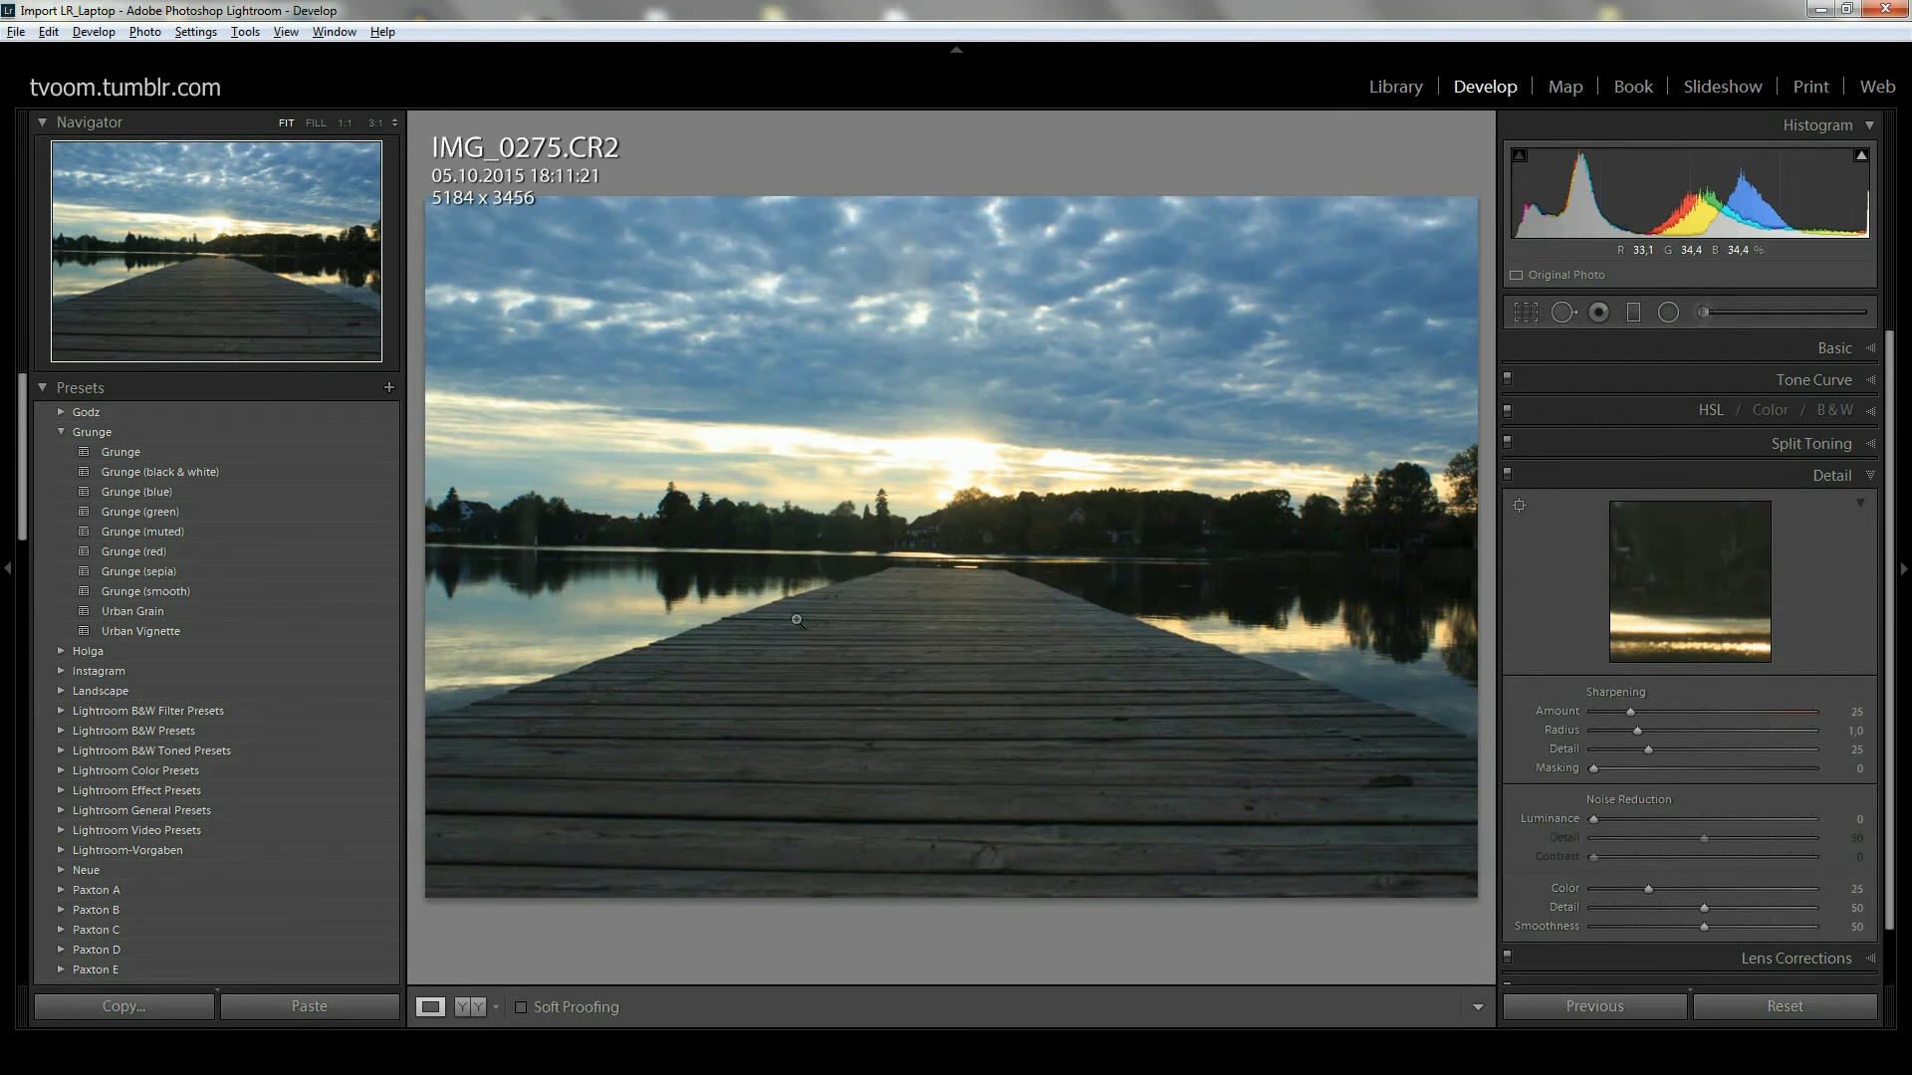
{"action": "key", "text": "e"}
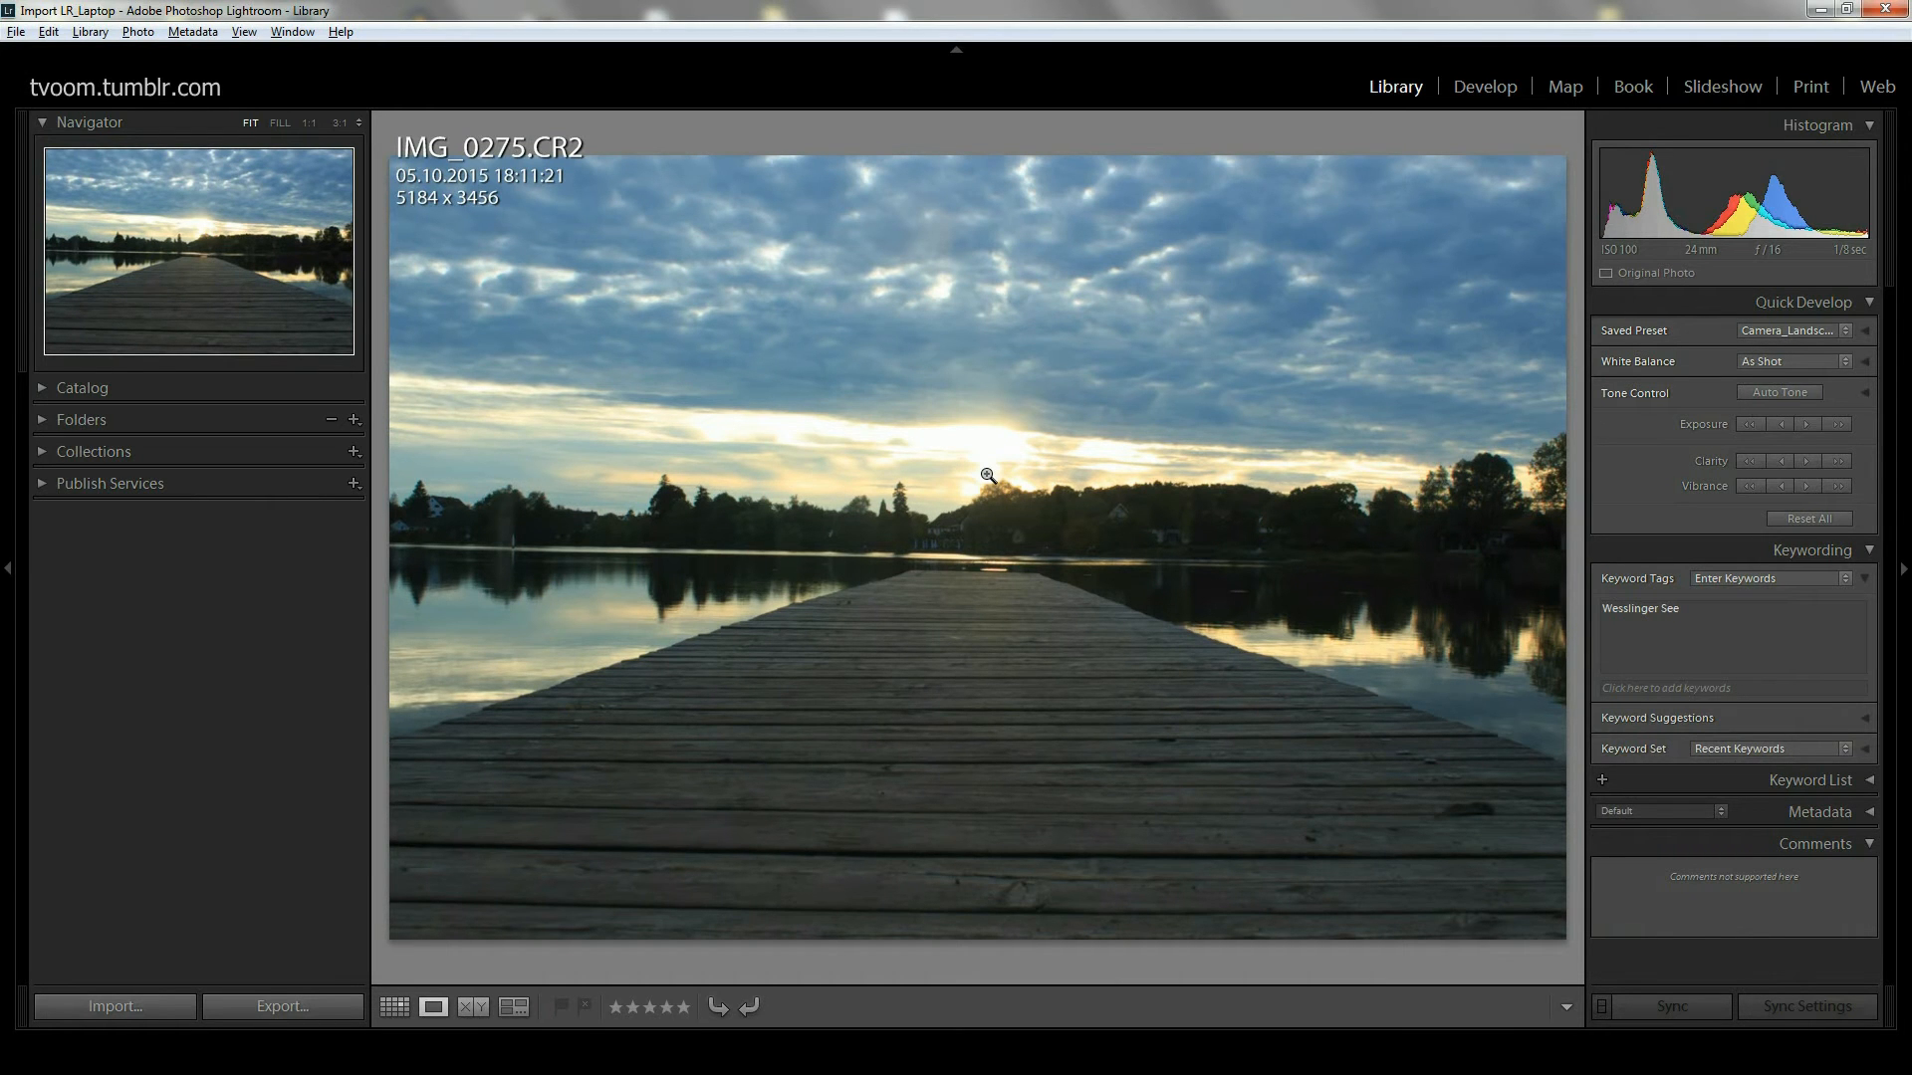
{"action": "key", "text": "Right"}
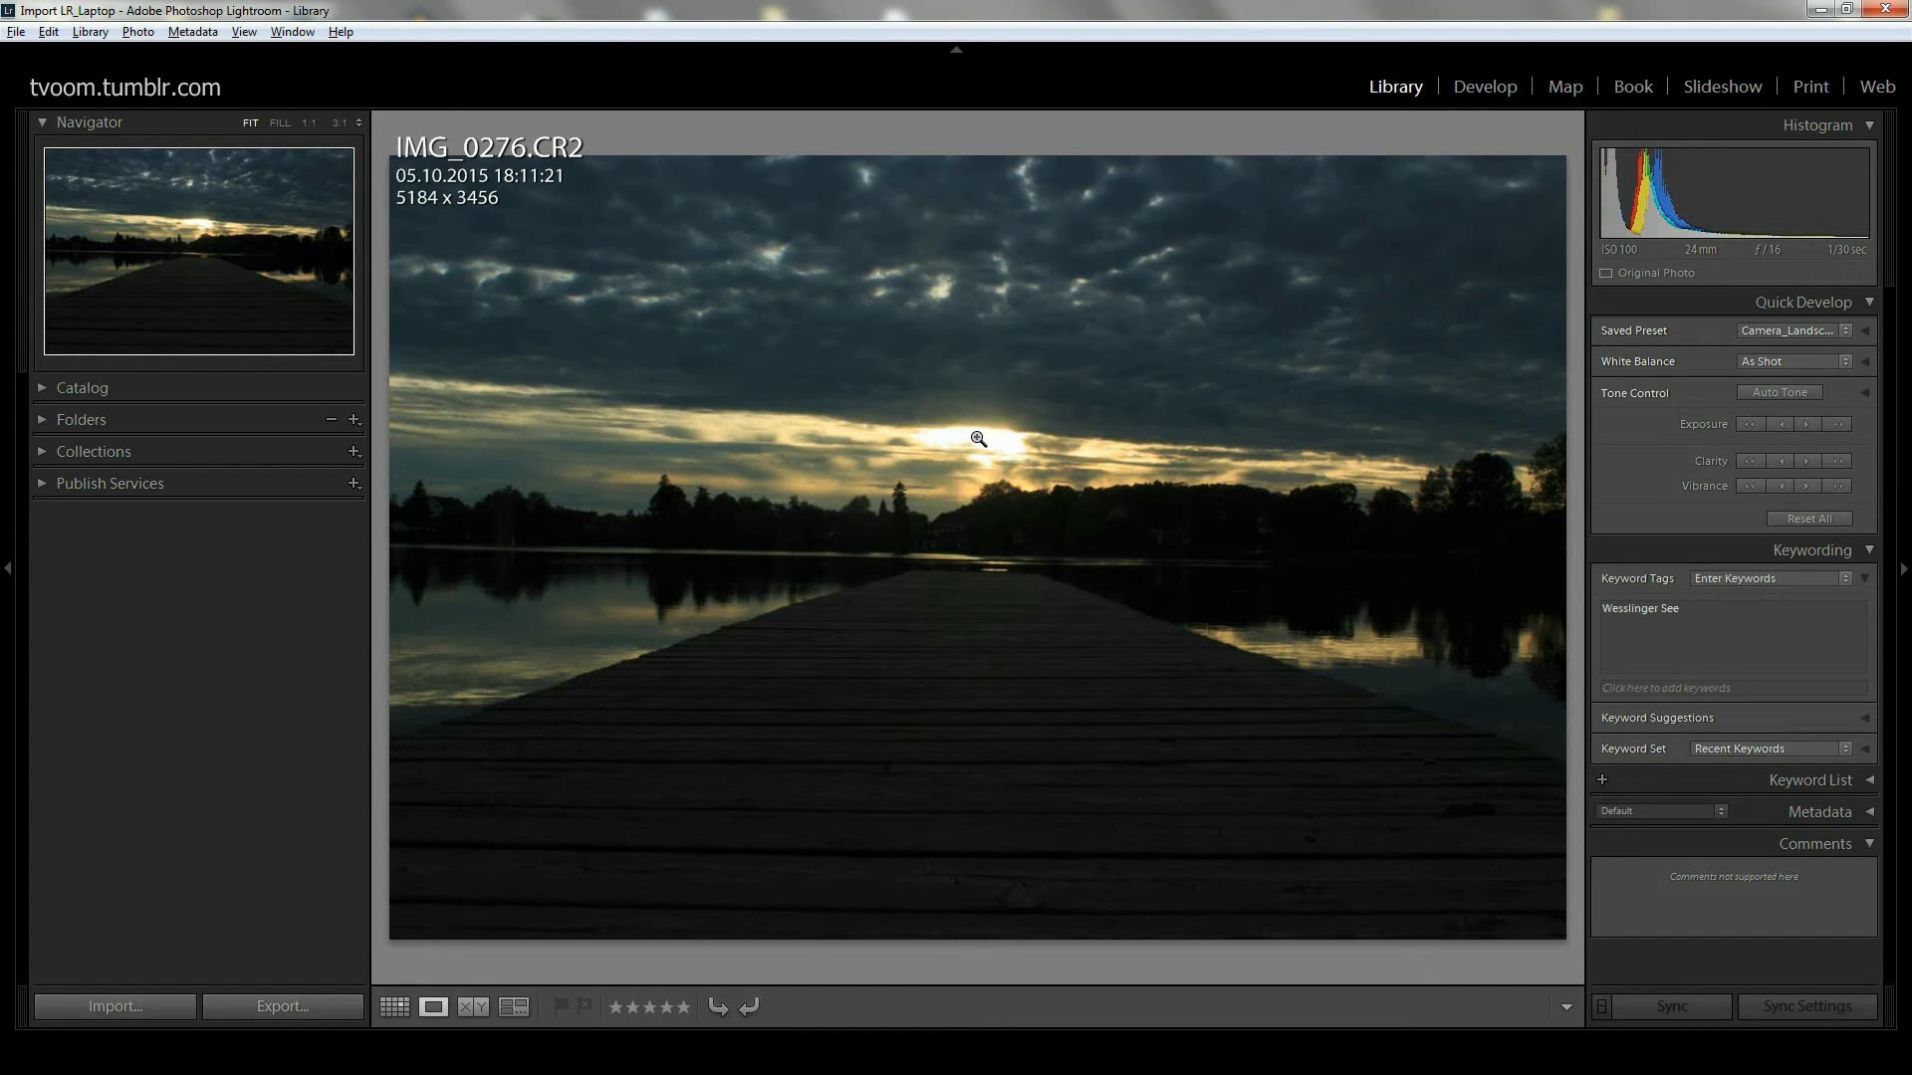
{"action": "key", "text": "Right"}
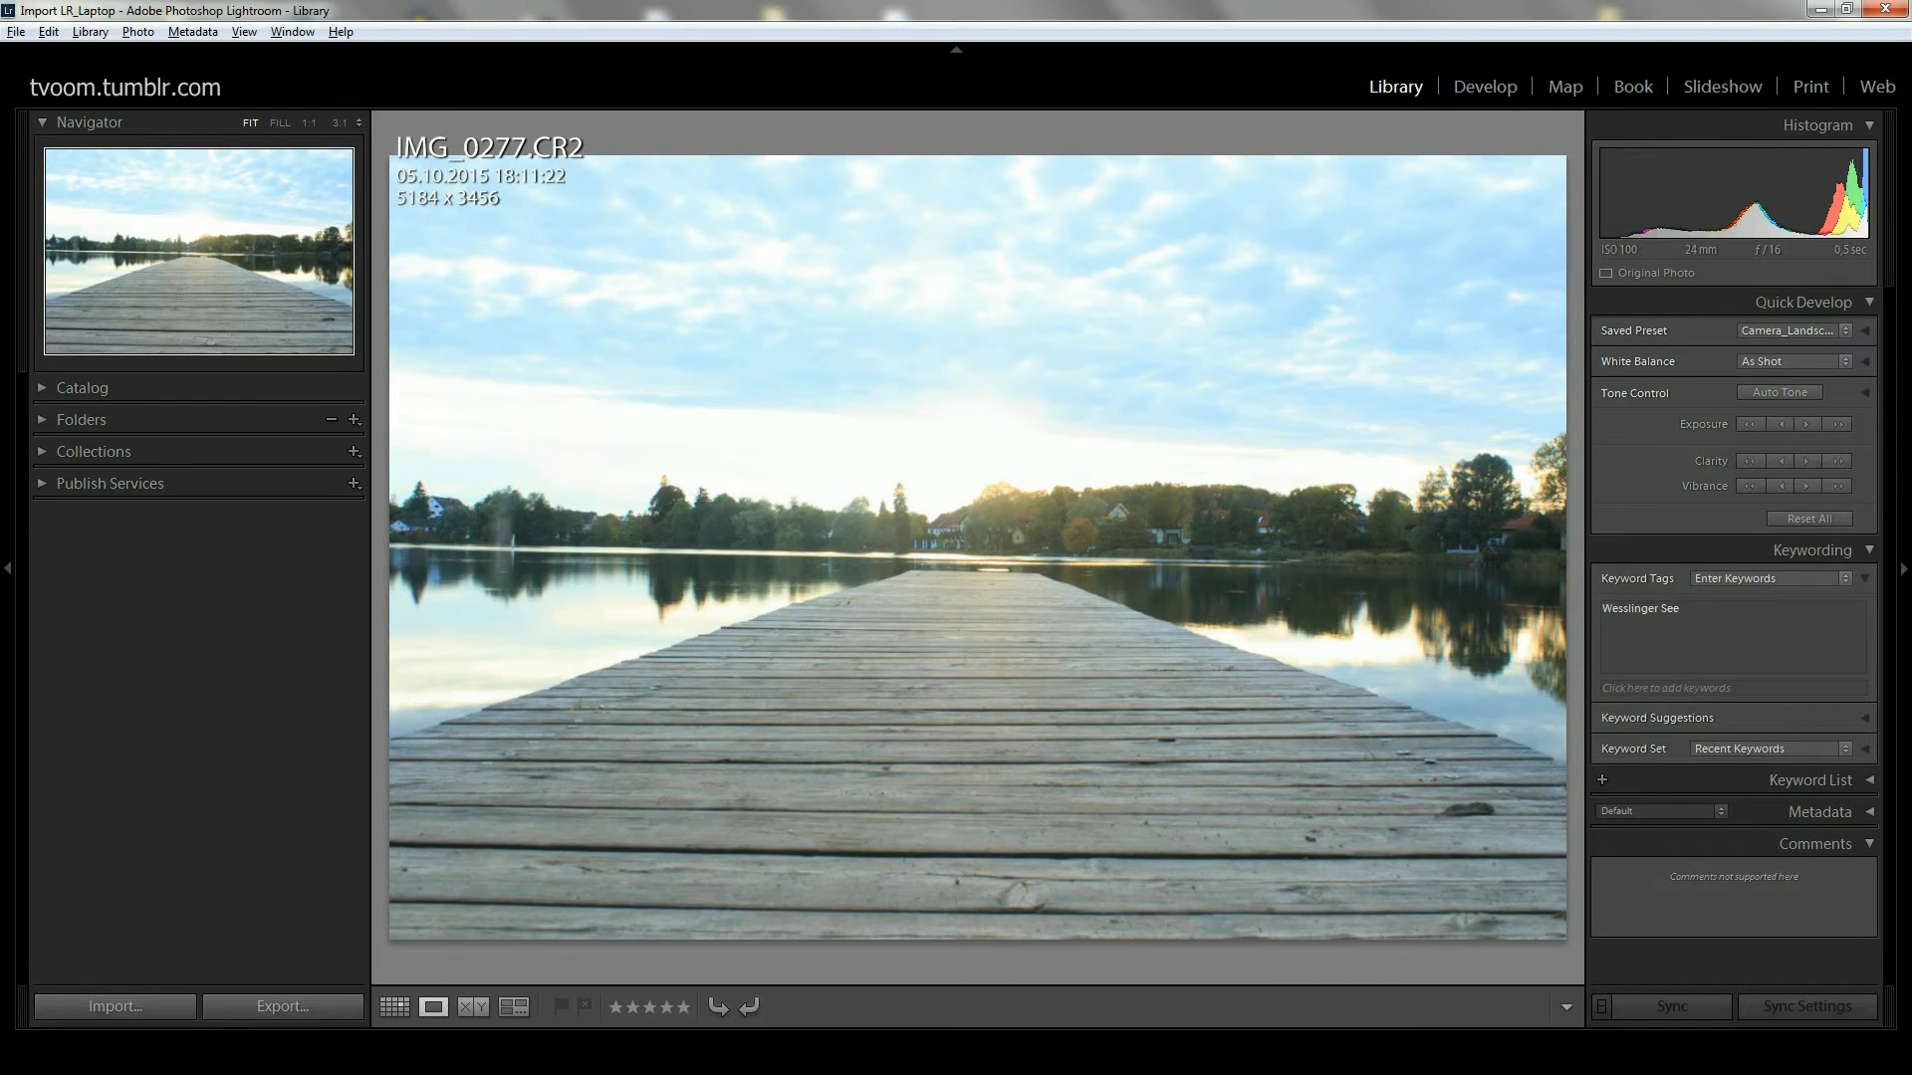
{"action": "key", "text": "Left"}
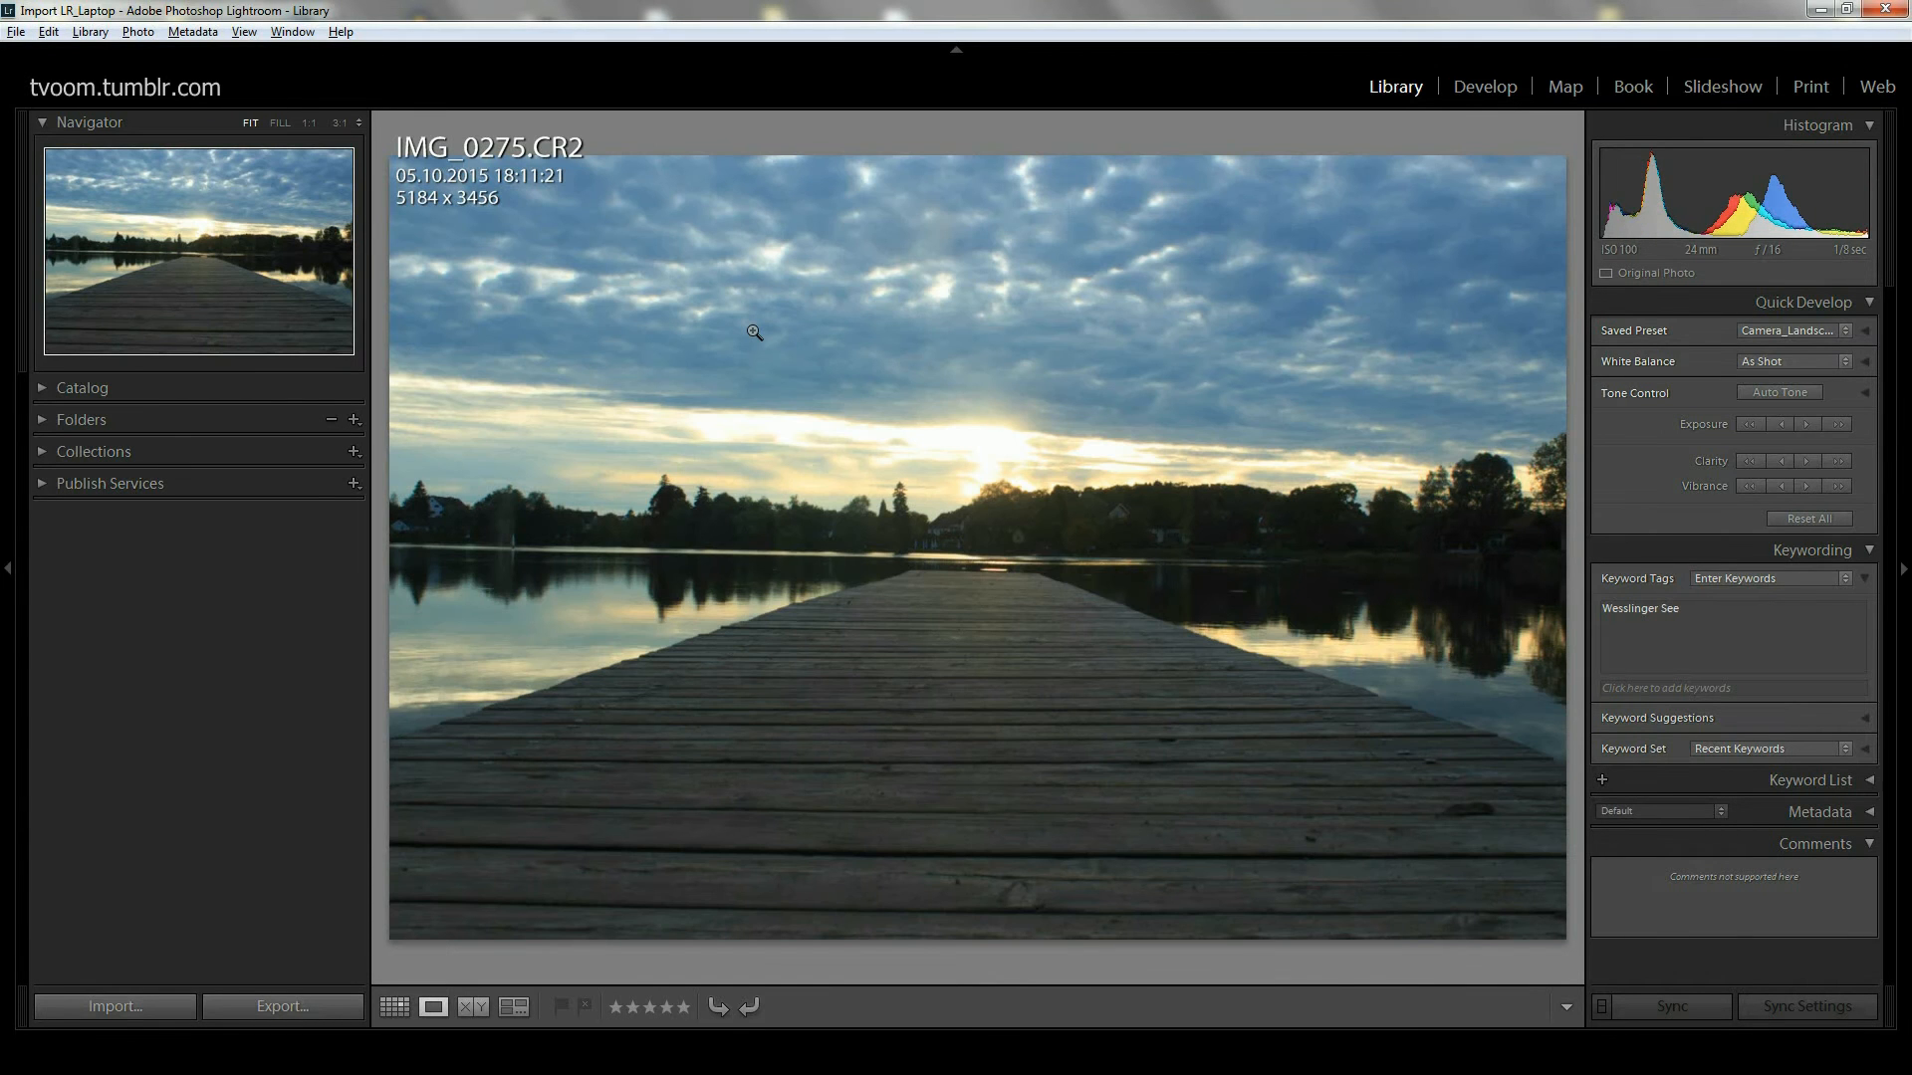
{"action": "key", "text": "Right"}
{"action": "key", "text": "Right"}
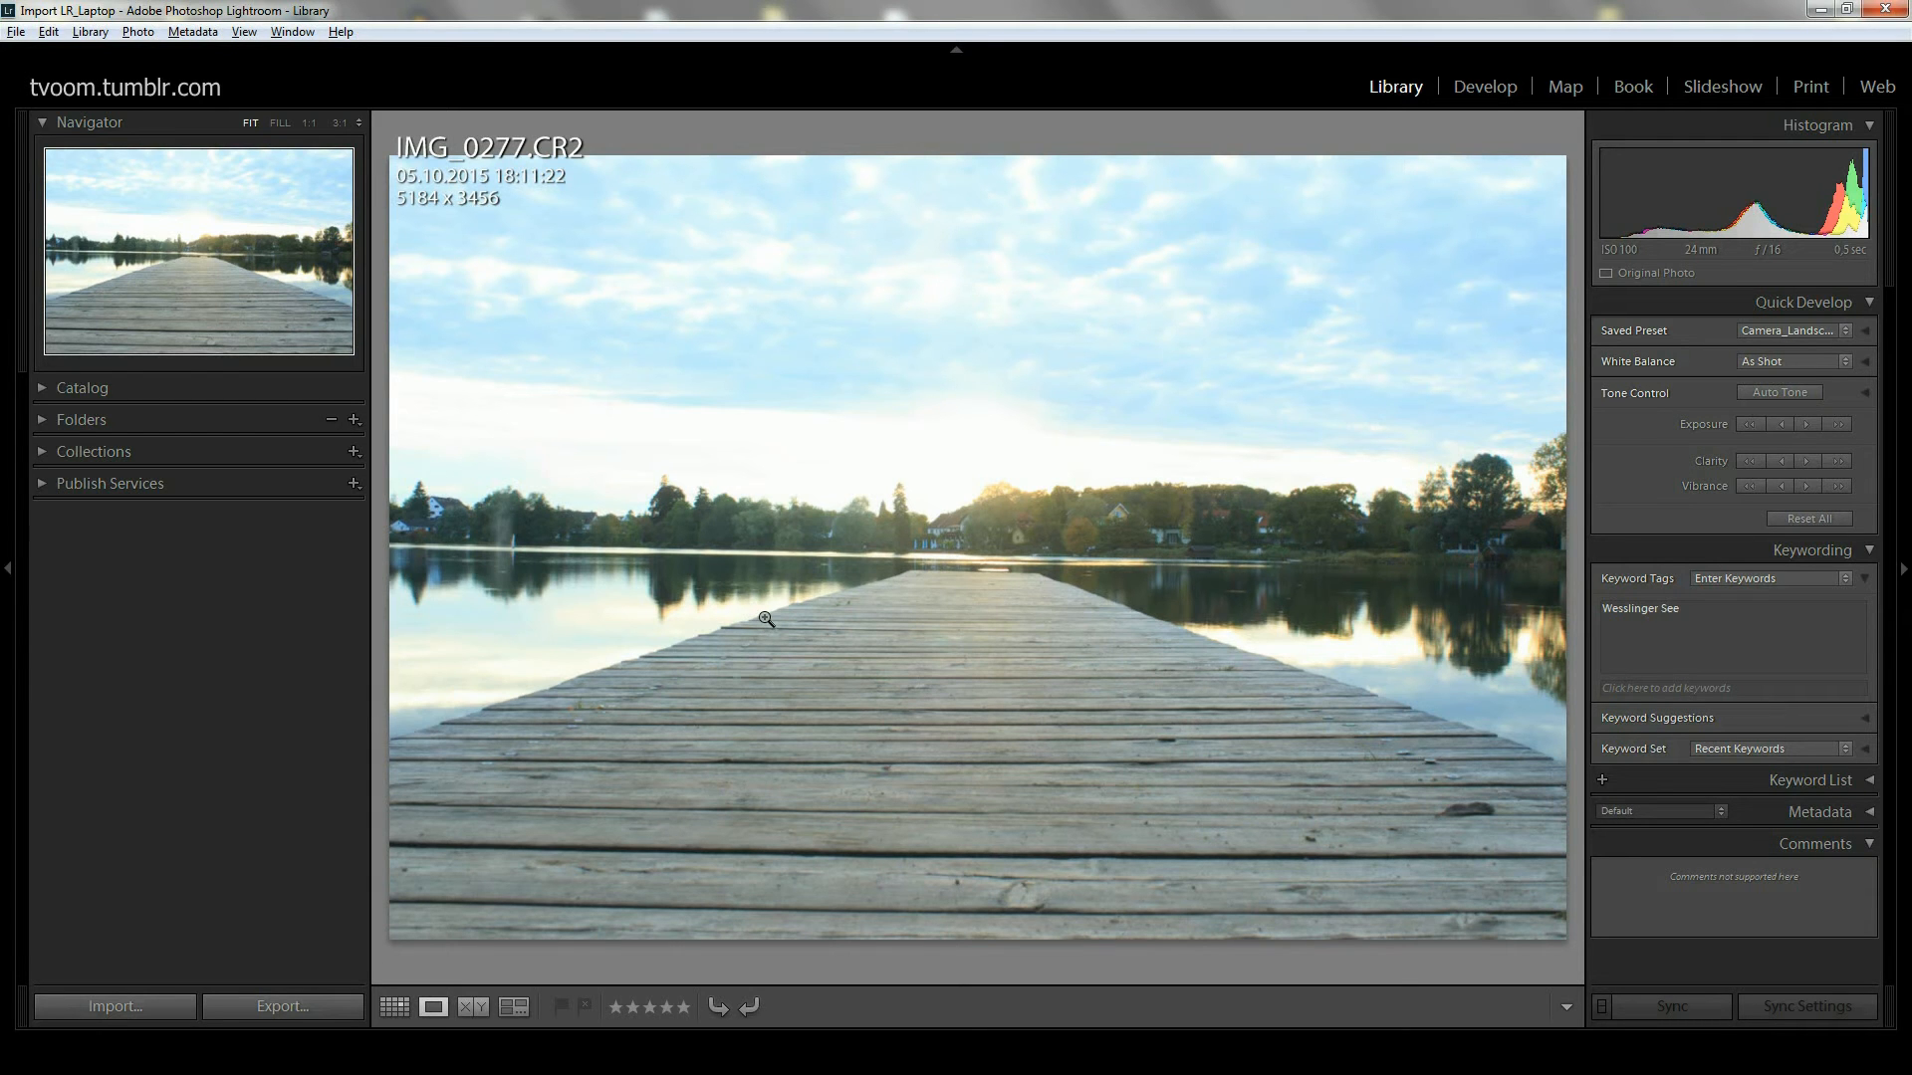
Step: Select the three exposures IMG_0275 to IMG_0277 in the thumbnail grid and open the export settings for them
{"action": "left_click", "coordinate": [394, 1007]}
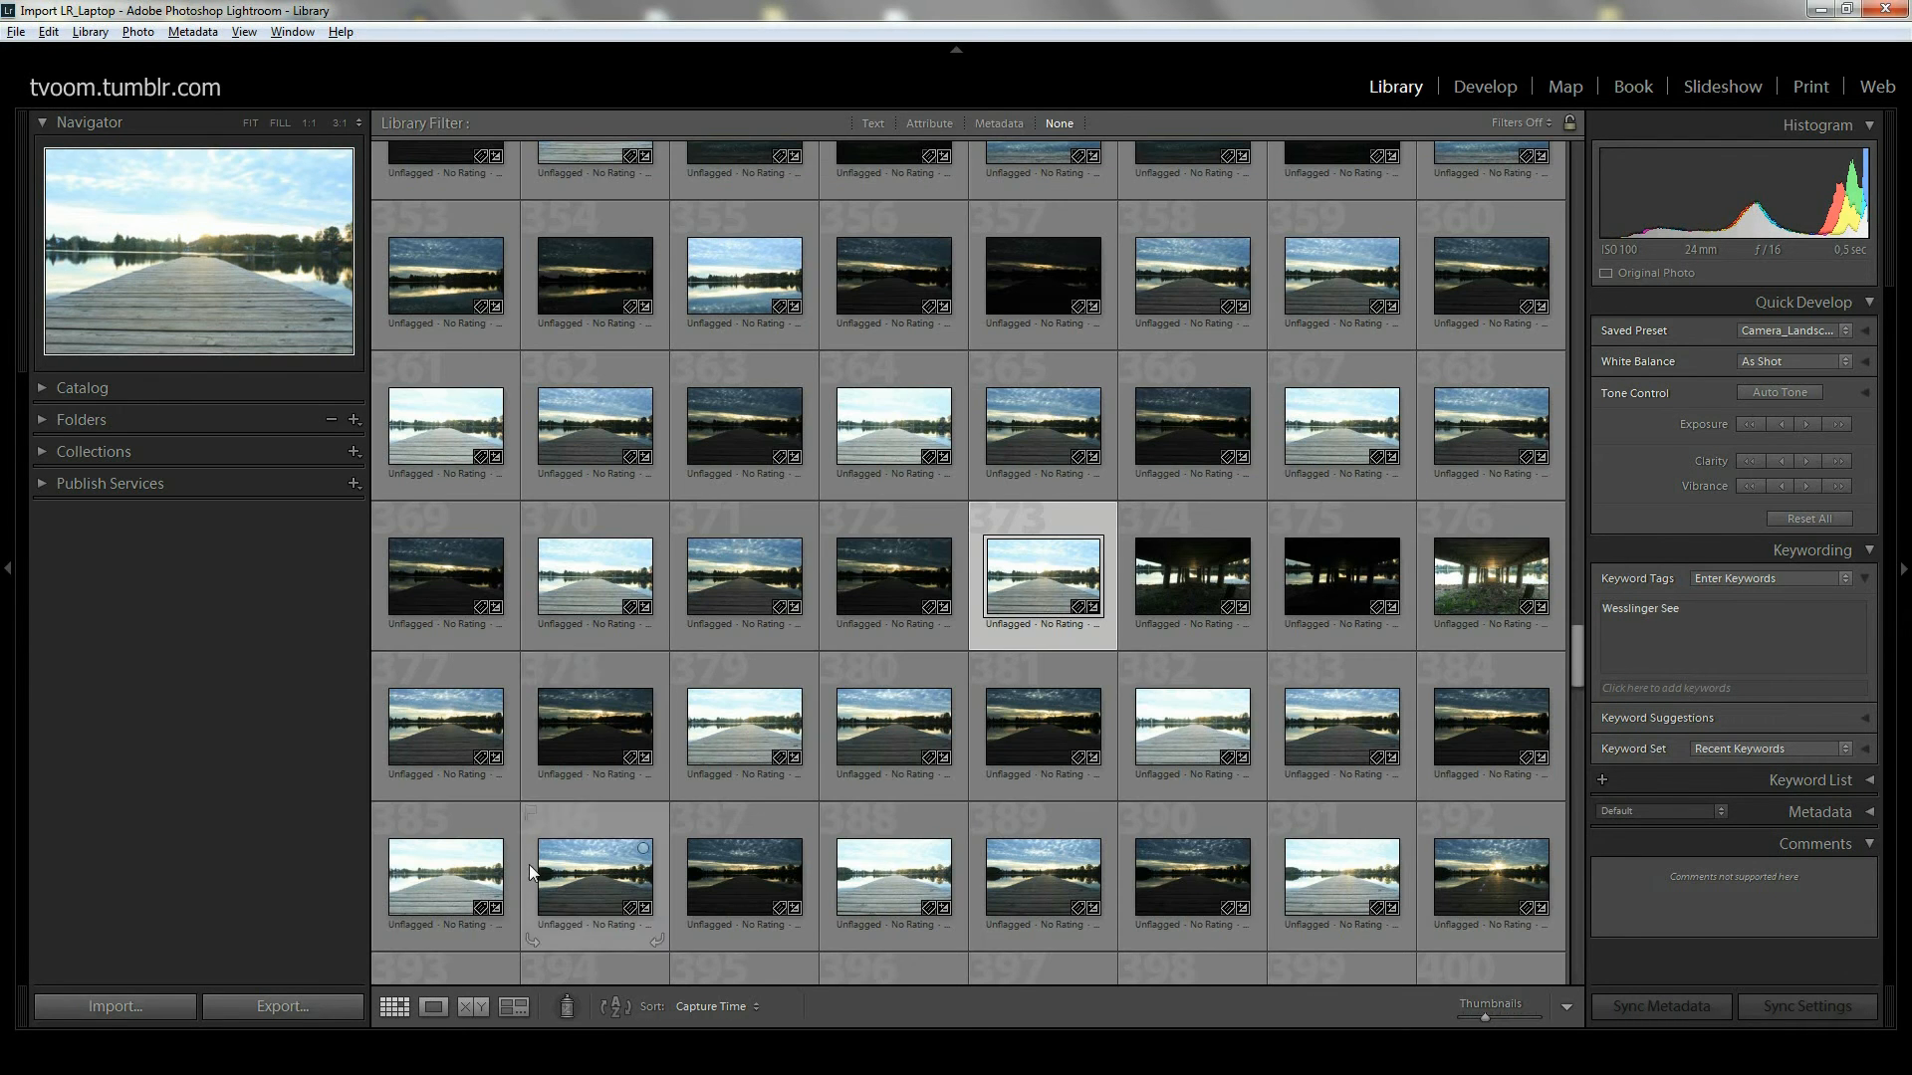
{"action": "left_click", "coordinate": [772, 523], "text": "shift"}
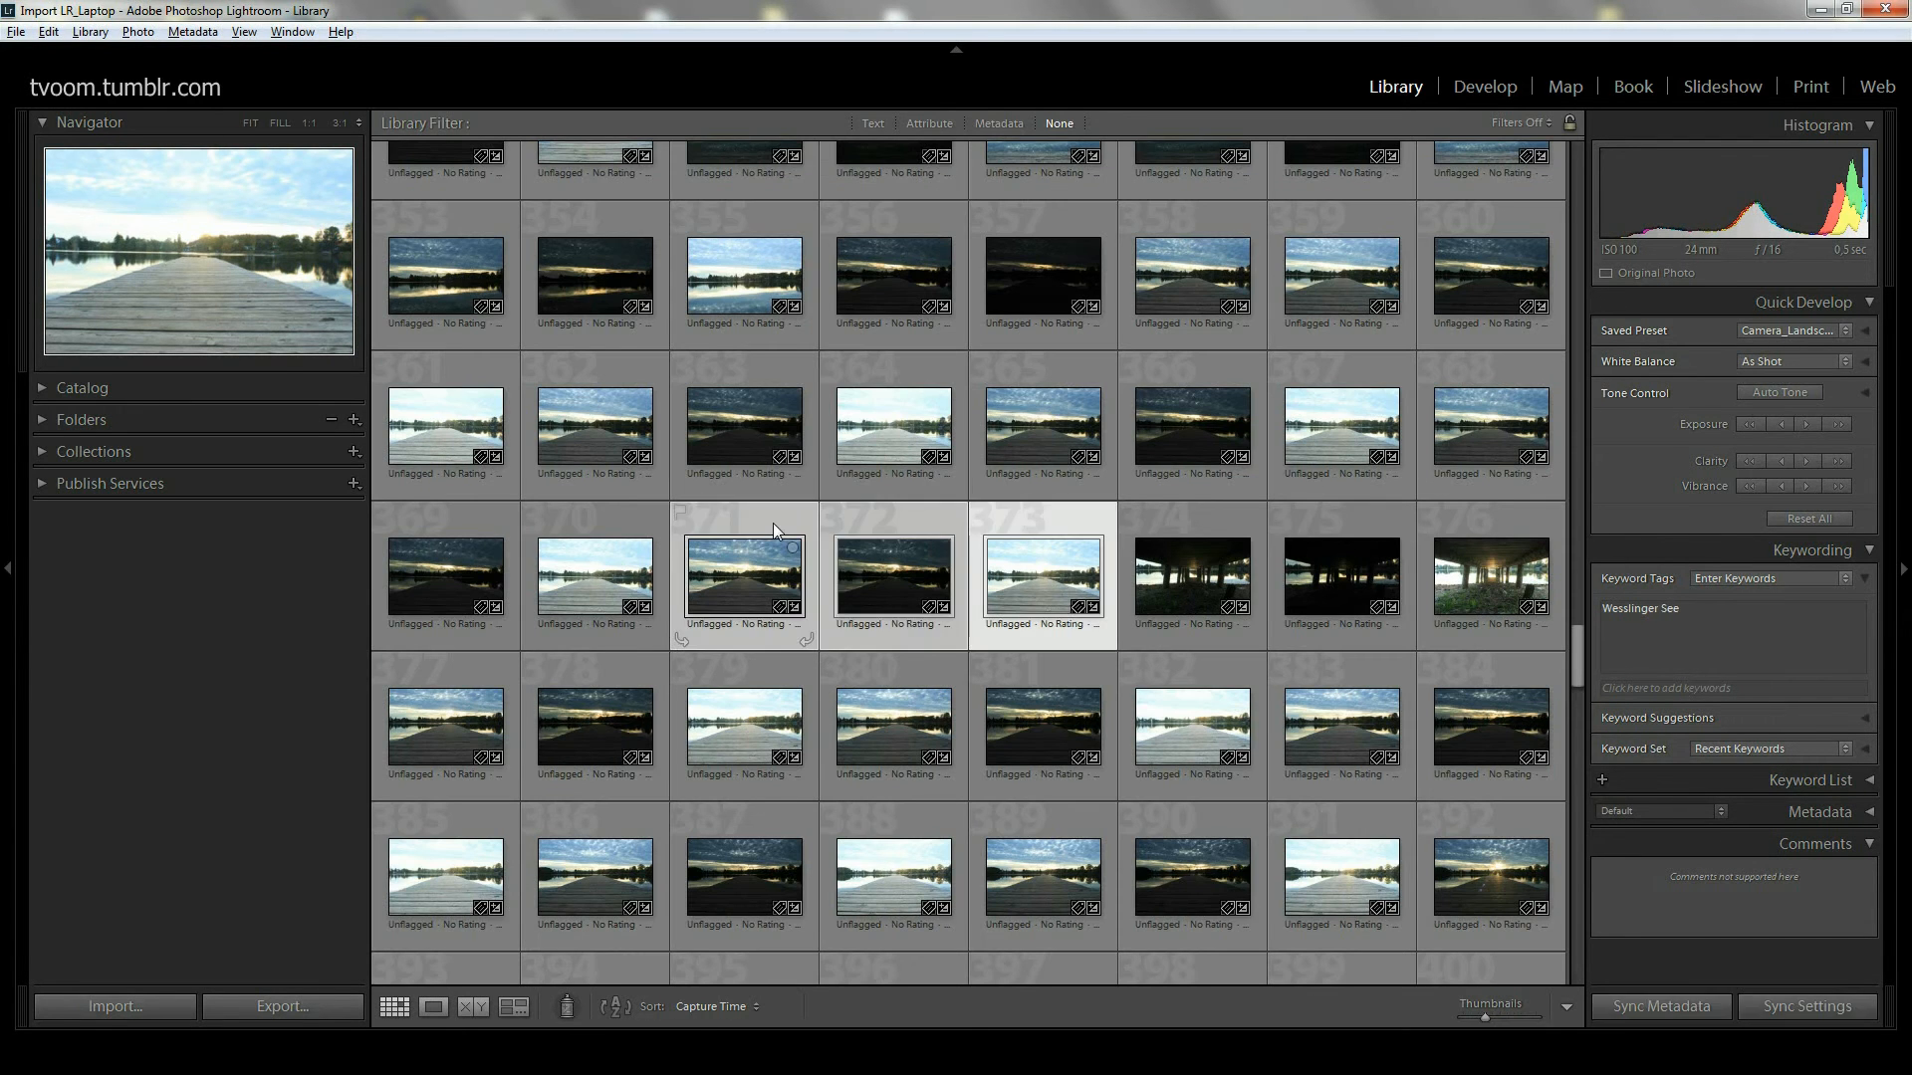
{"action": "right_click", "coordinate": [773, 523]}
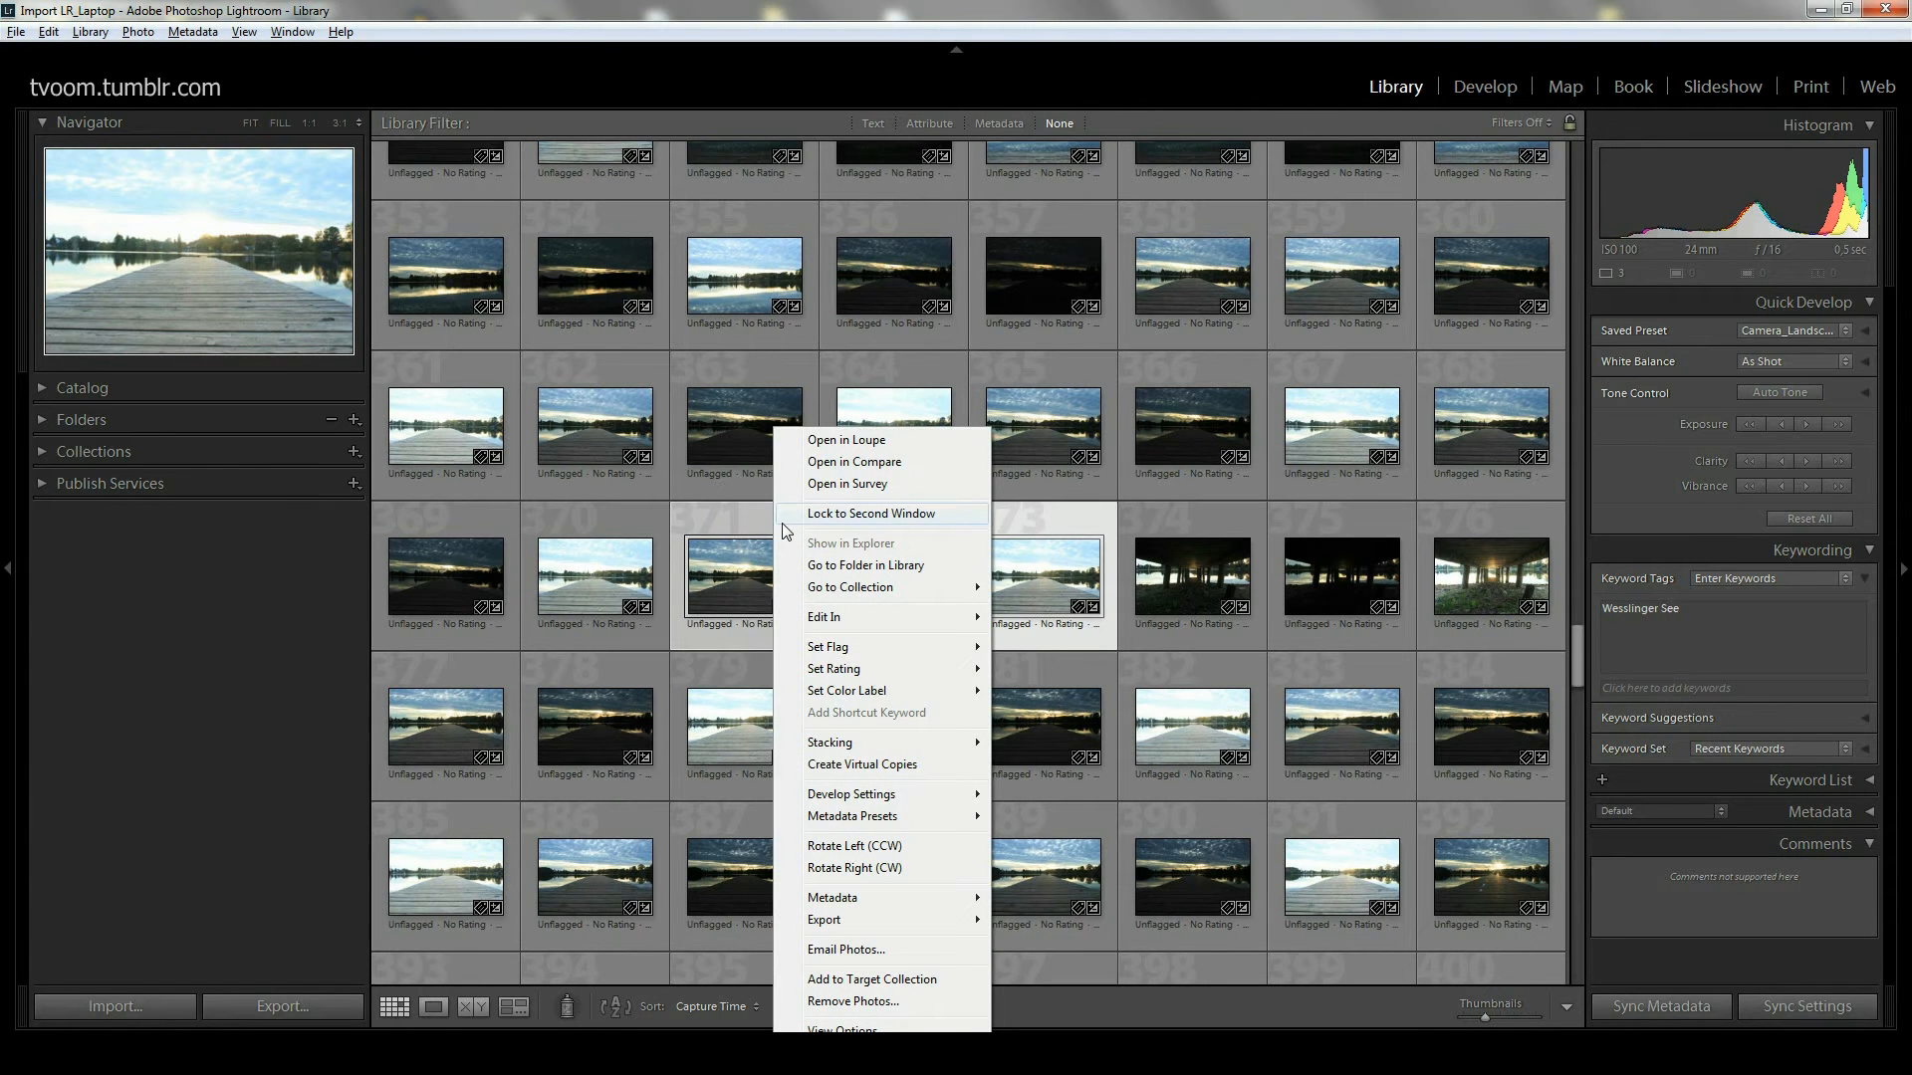
{"action": "mouse_move", "coordinate": [901, 920]}
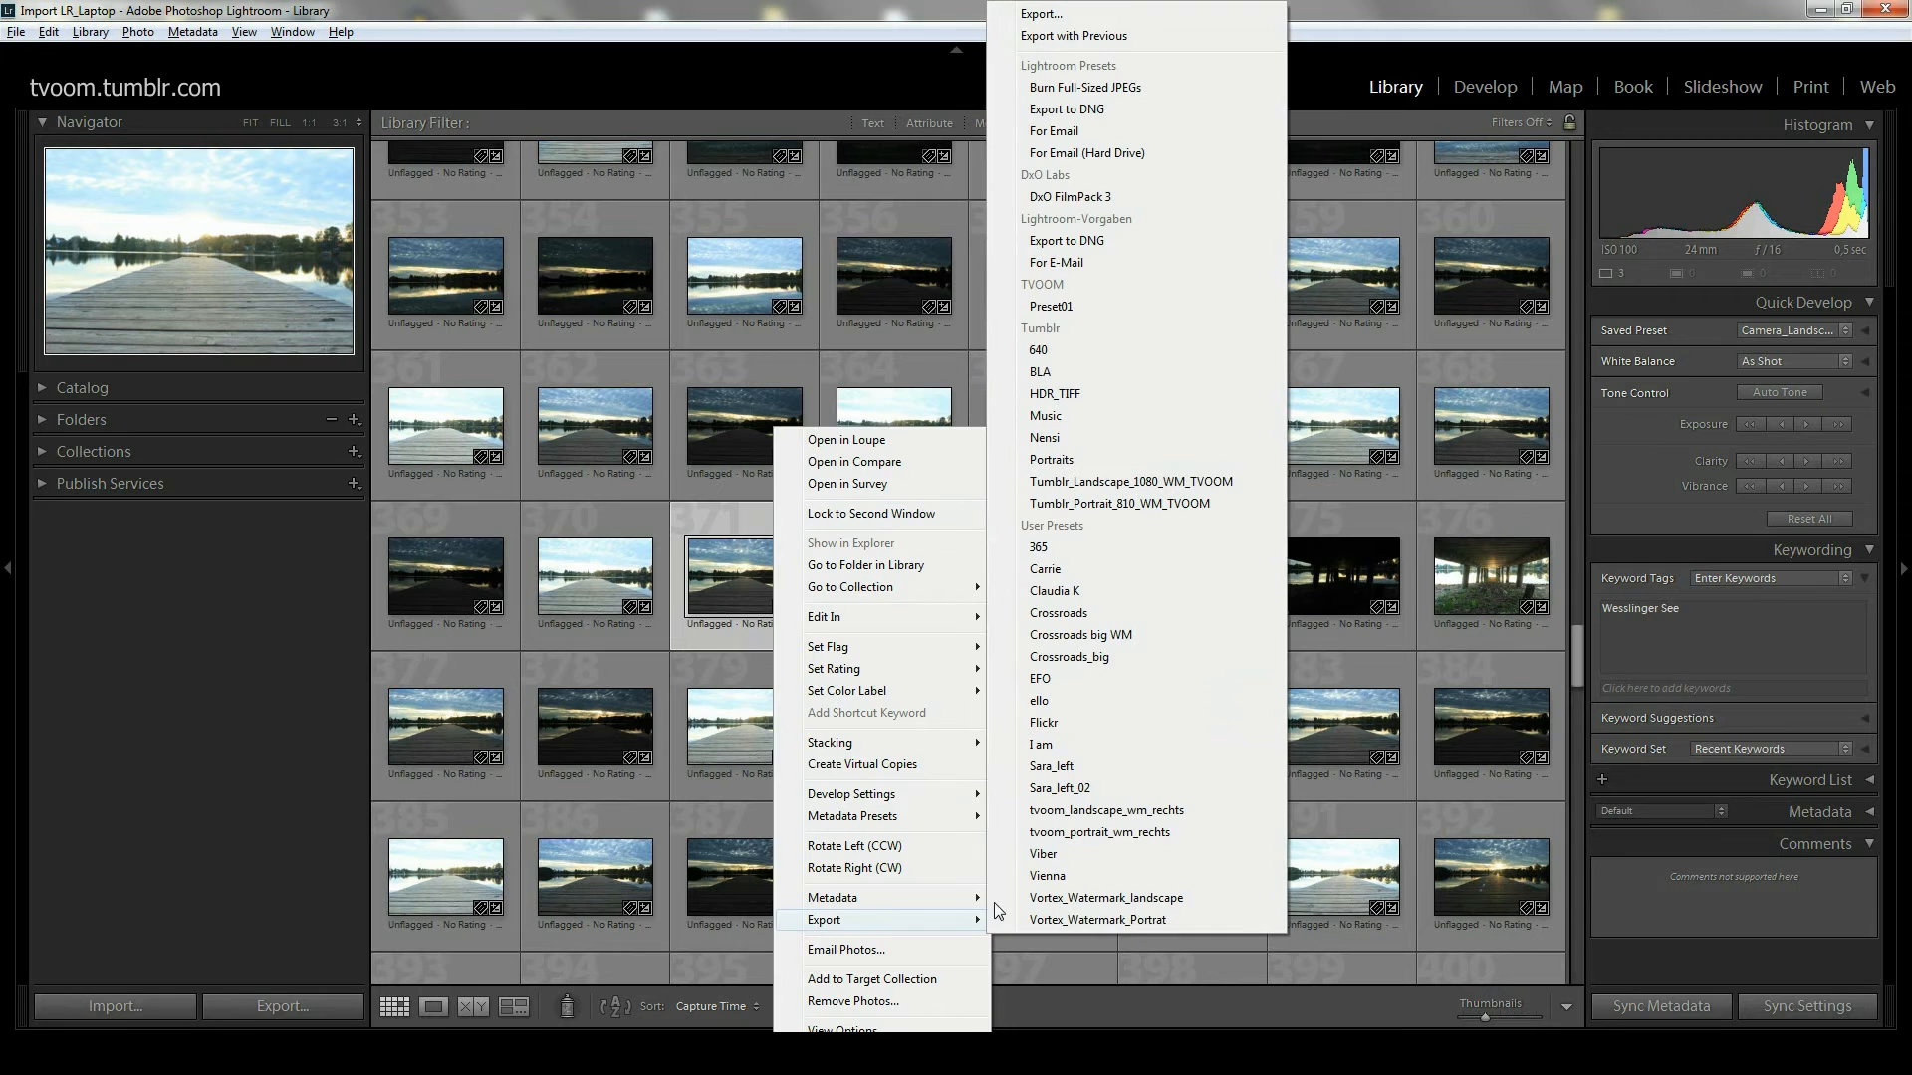
{"action": "left_click", "coordinate": [1055, 15]}
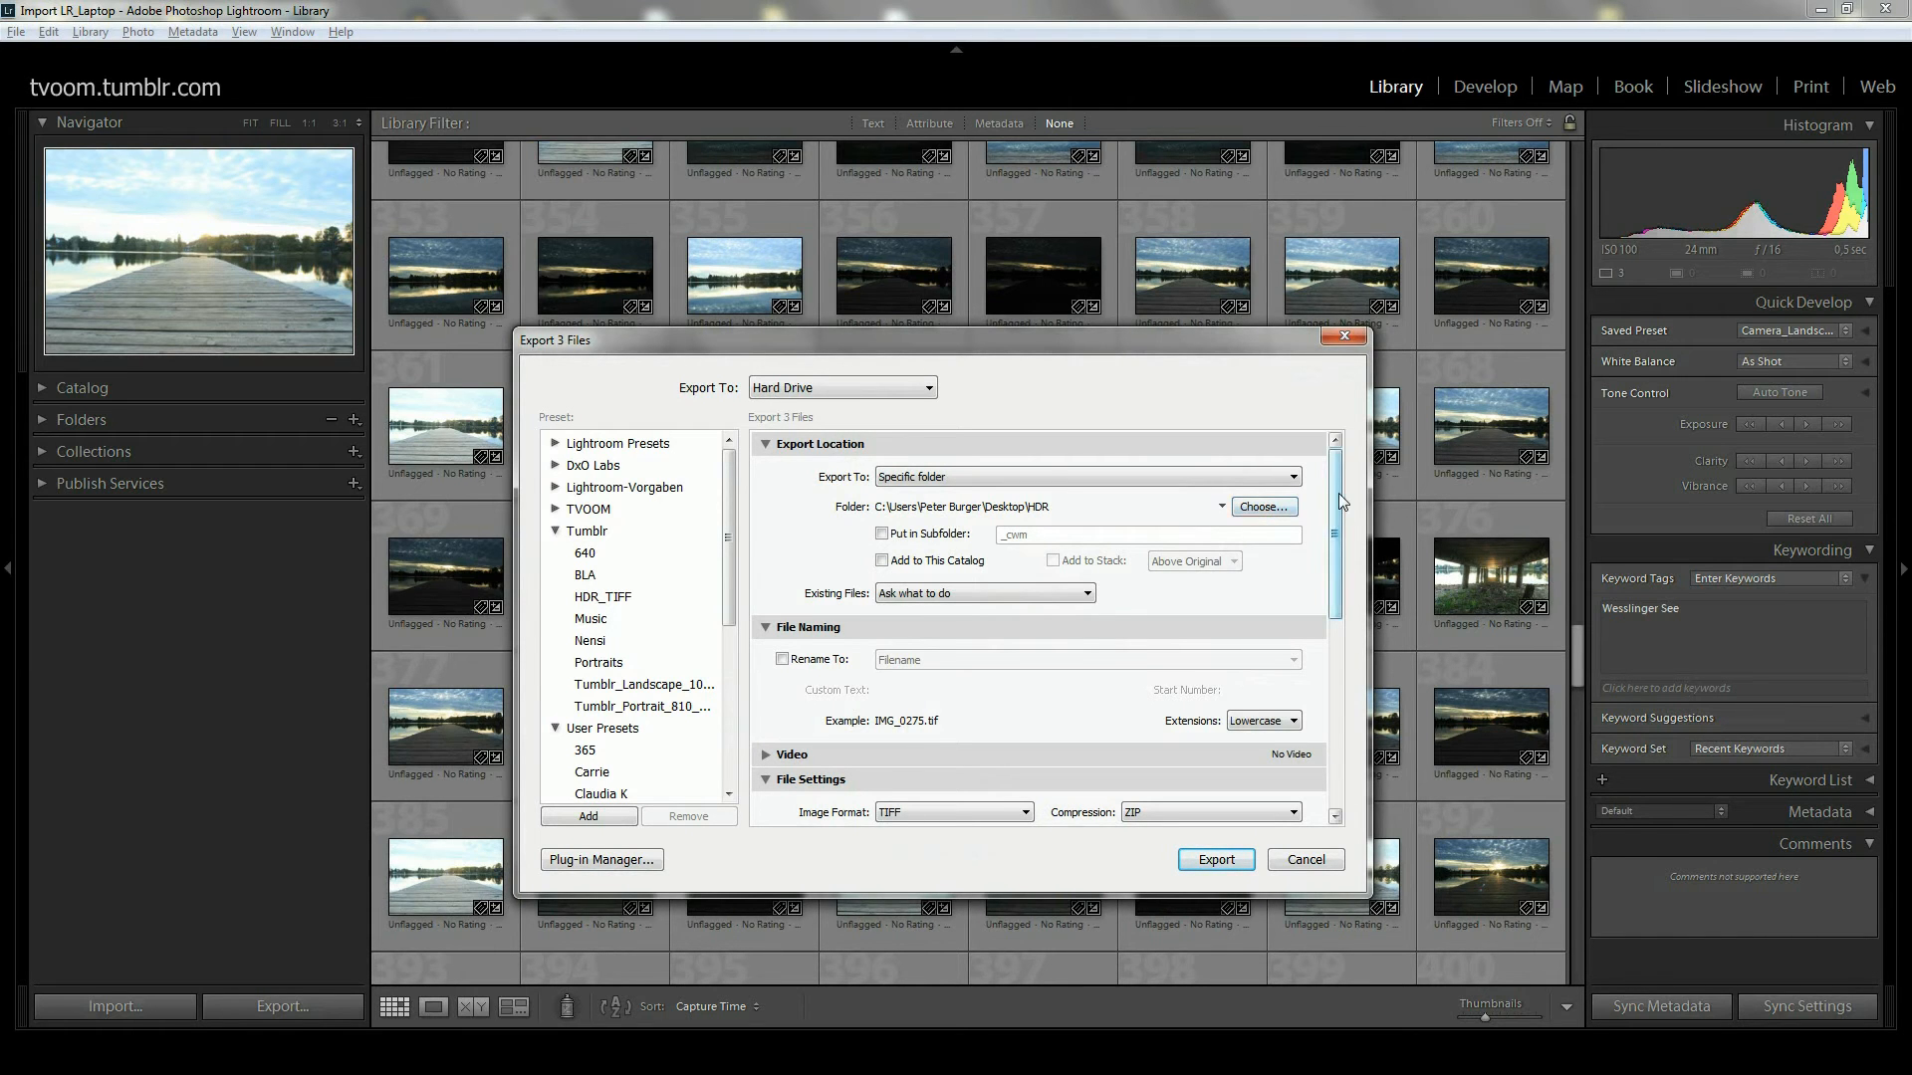
Step: Choose ZIP compression and a bit depth of 16 bits/component for the TIFF export
{"action": "left_click_drag", "start_coordinate": [1339, 493], "coordinate": [1336, 538]}
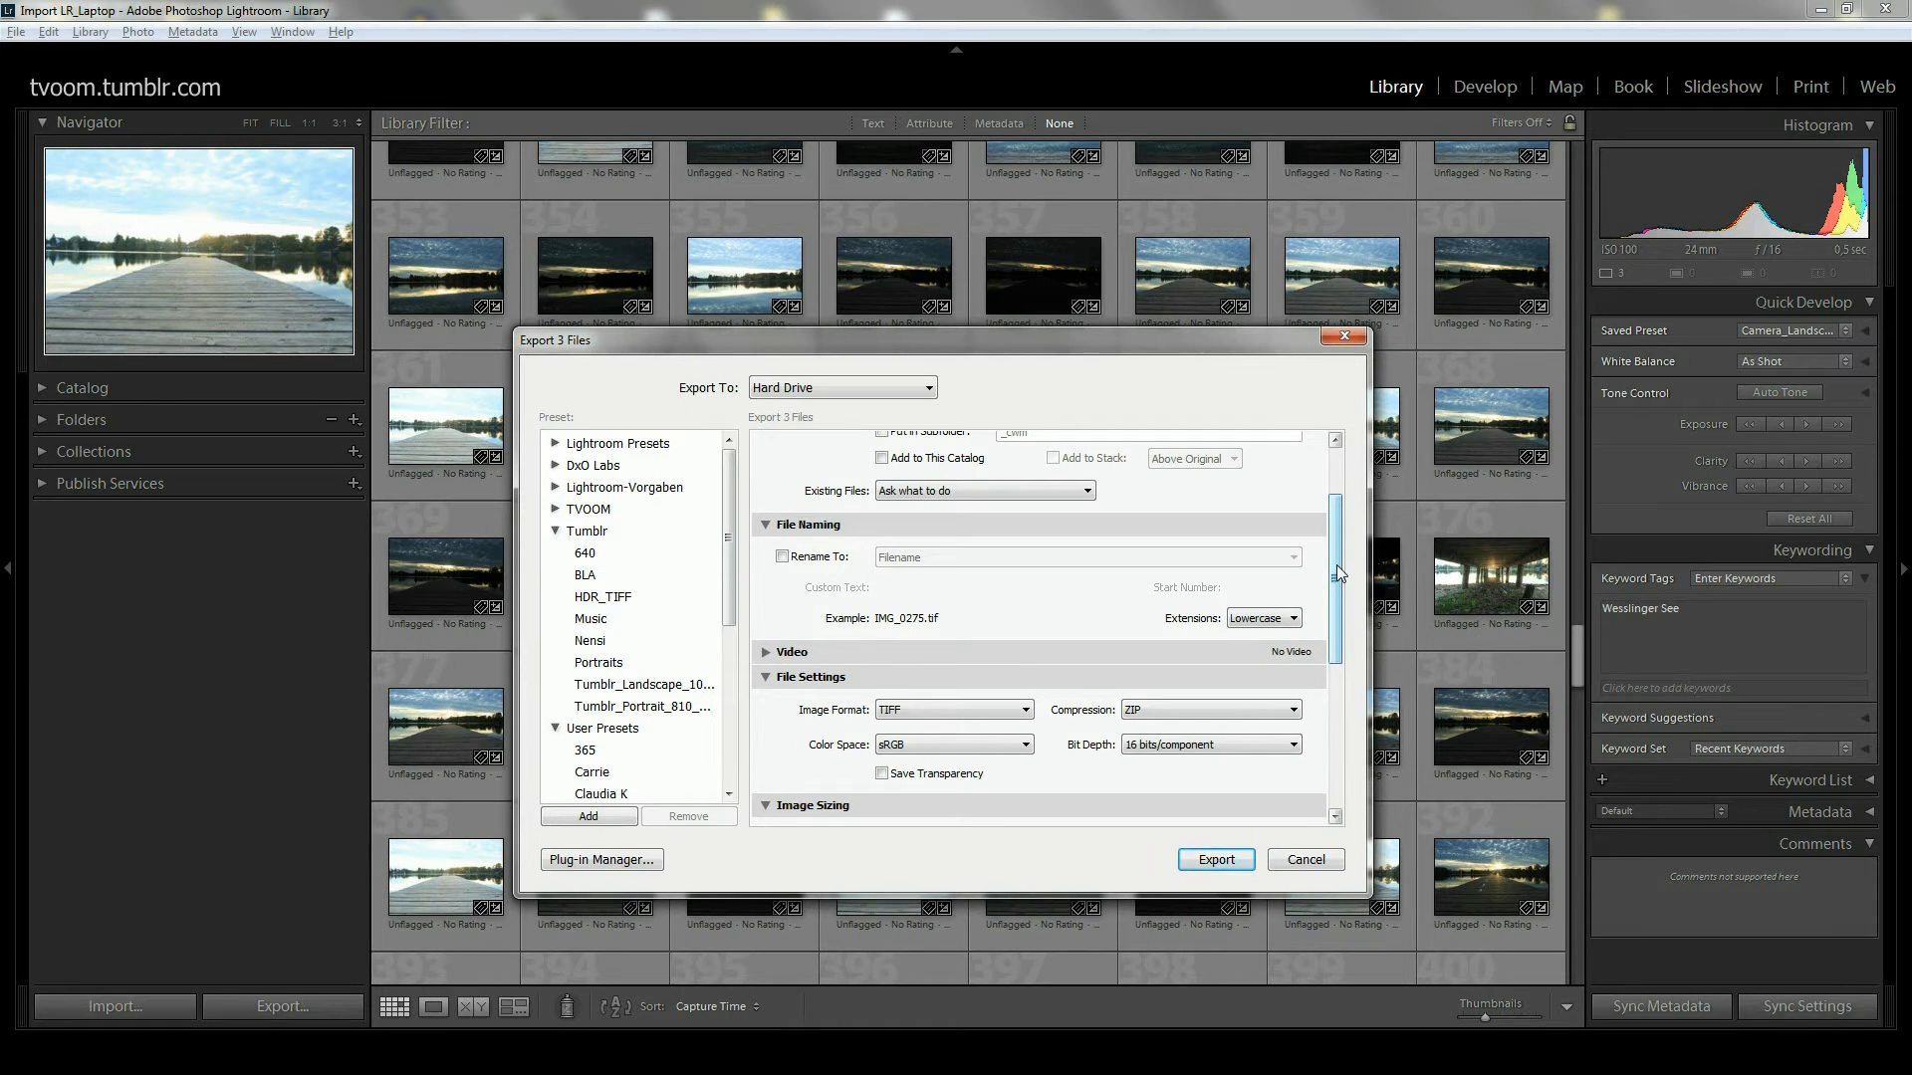
{"action": "left_click_drag", "start_coordinate": [1341, 553], "coordinate": [1333, 596]}
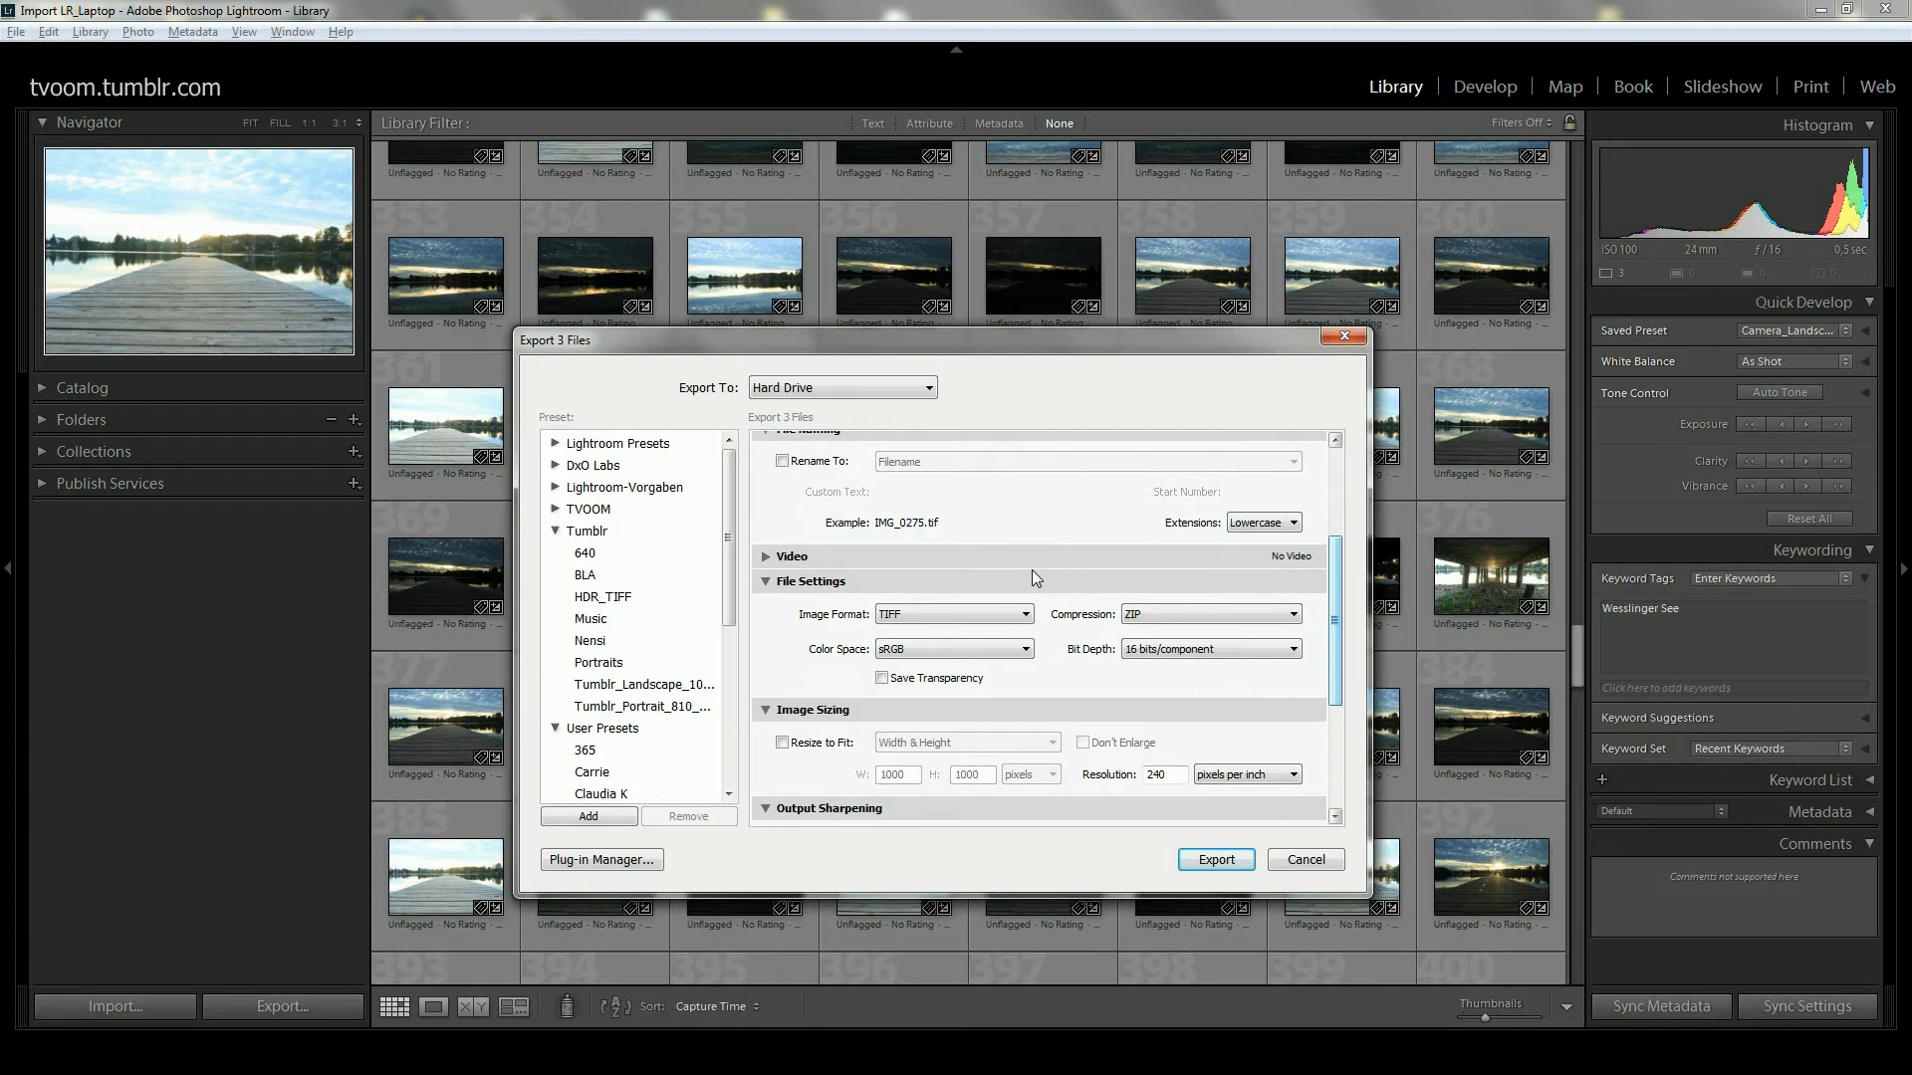
{"action": "left_click", "coordinate": [1158, 613]}
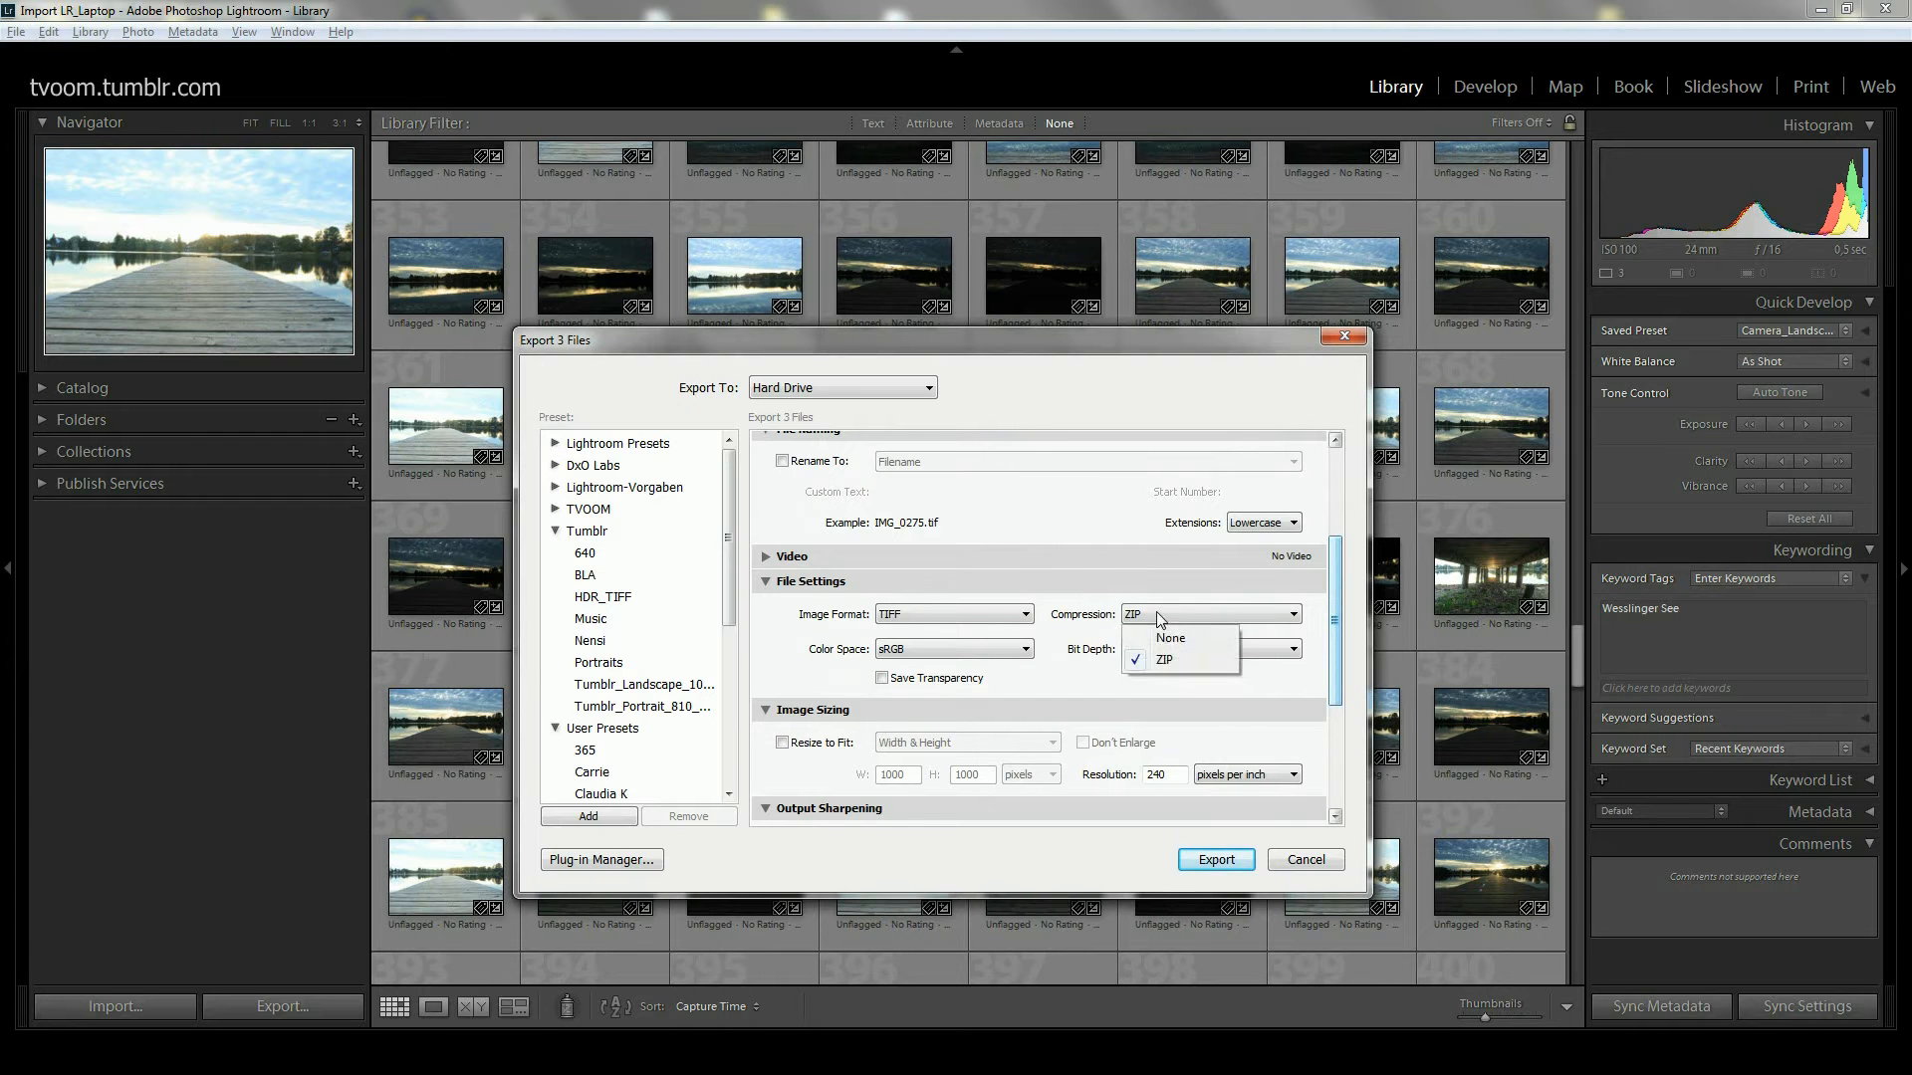
{"action": "left_click", "coordinate": [1169, 663]}
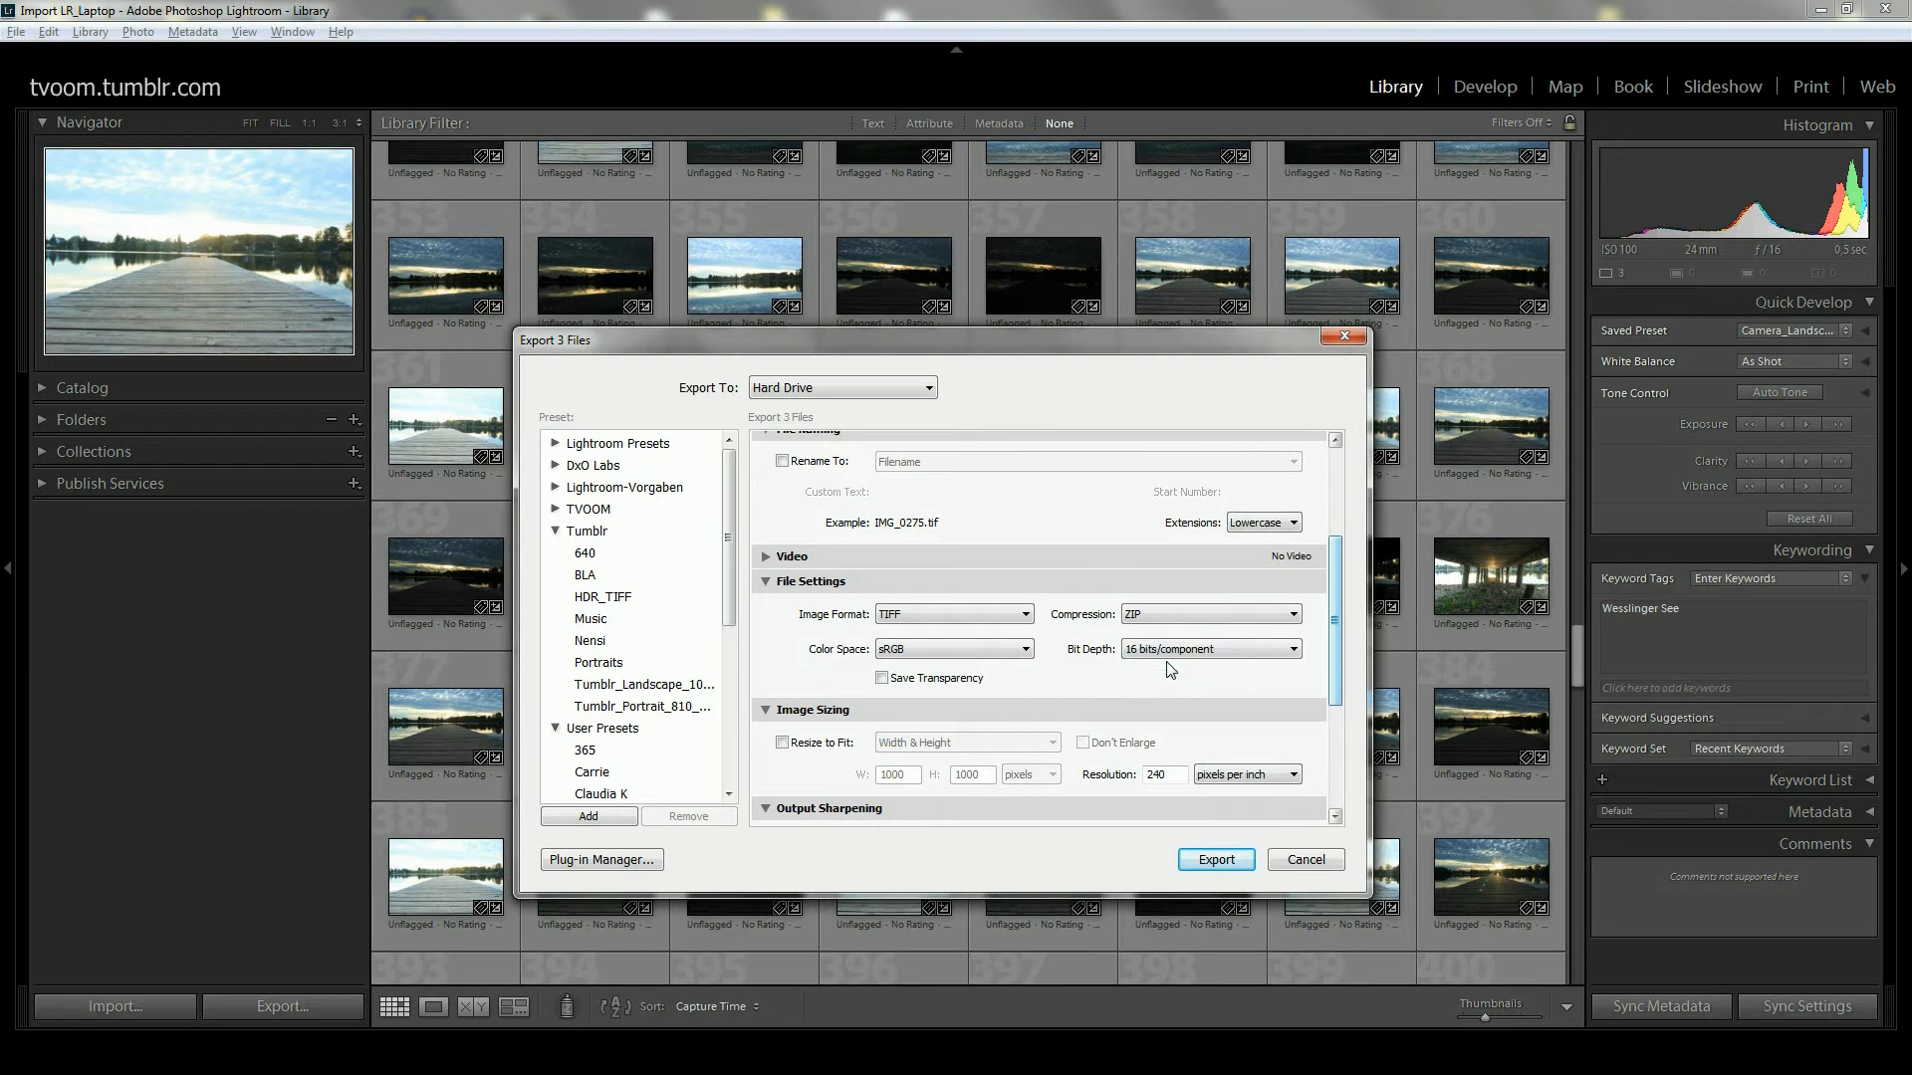
{"action": "left_click", "coordinate": [1167, 610]}
{"action": "left_click", "coordinate": [1058, 602]}
{"action": "left_click", "coordinate": [1168, 657]}
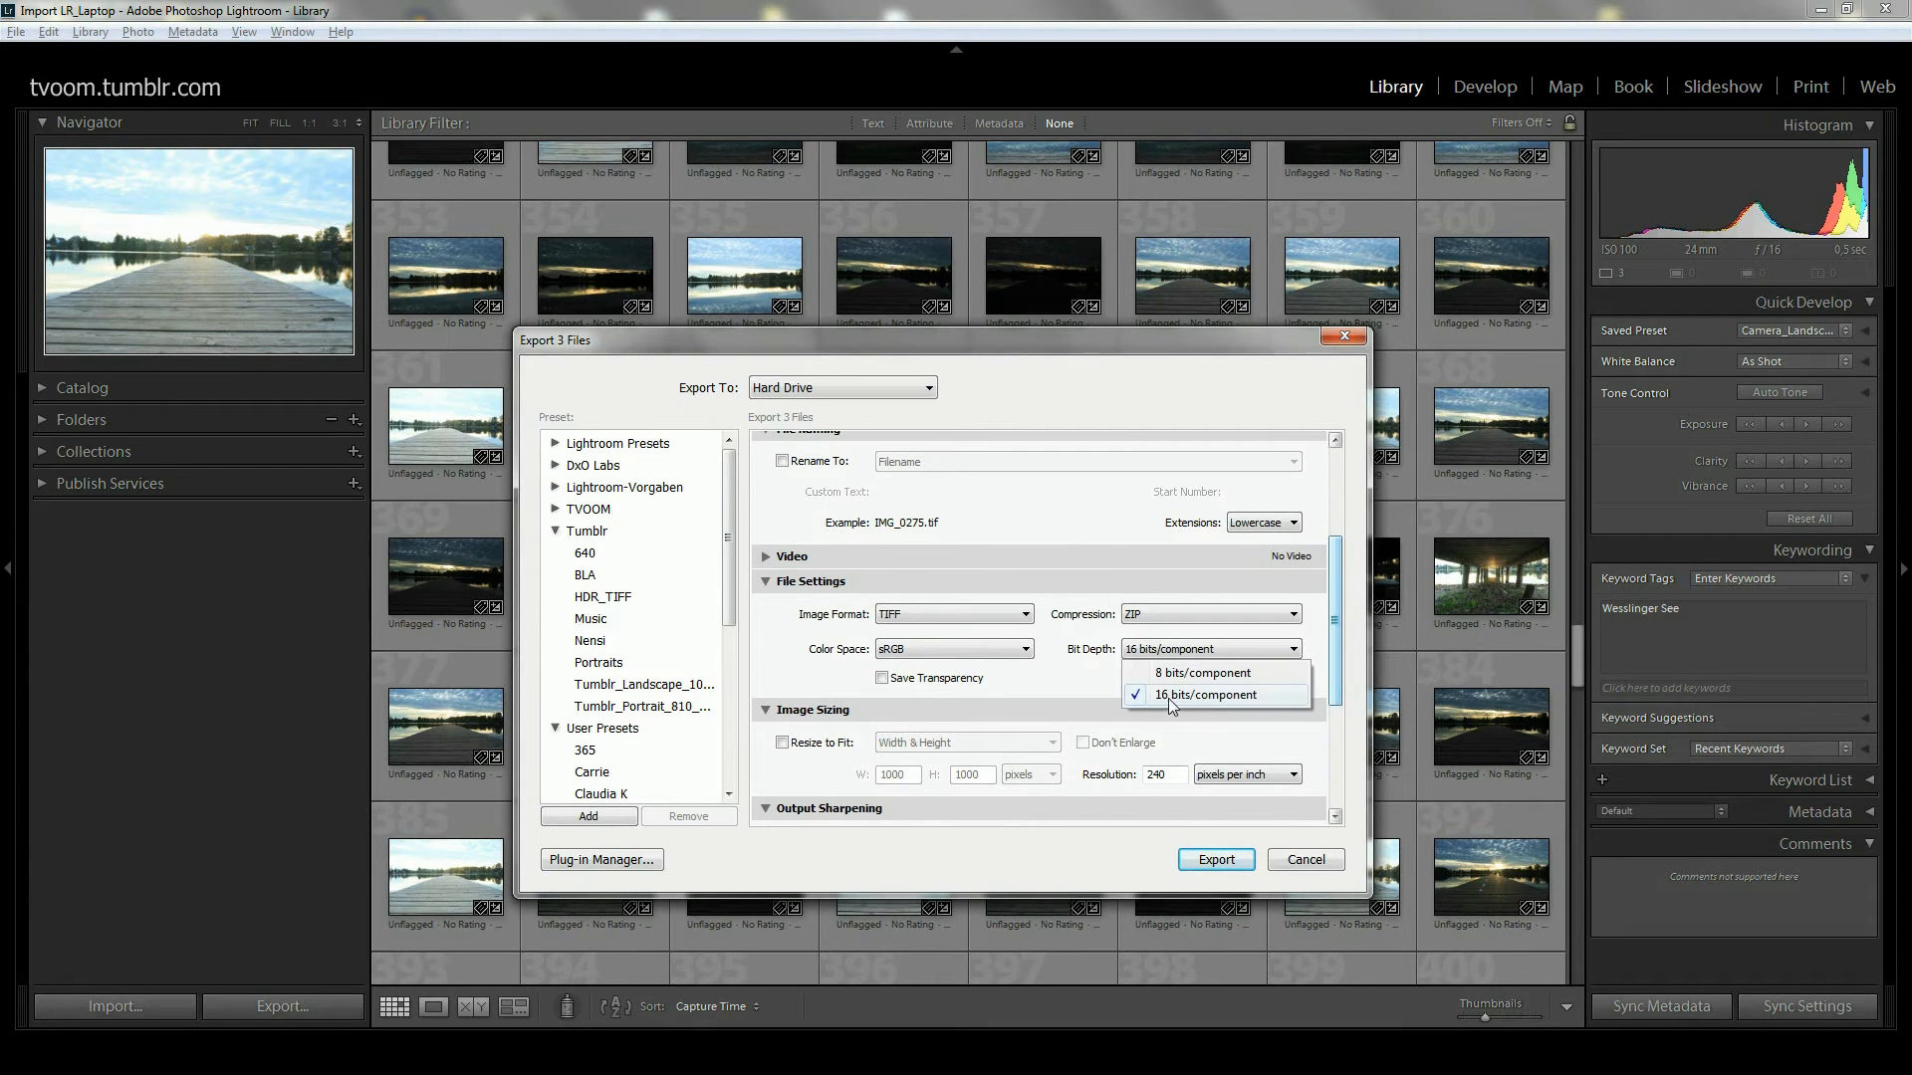
{"action": "left_click", "coordinate": [1169, 697]}
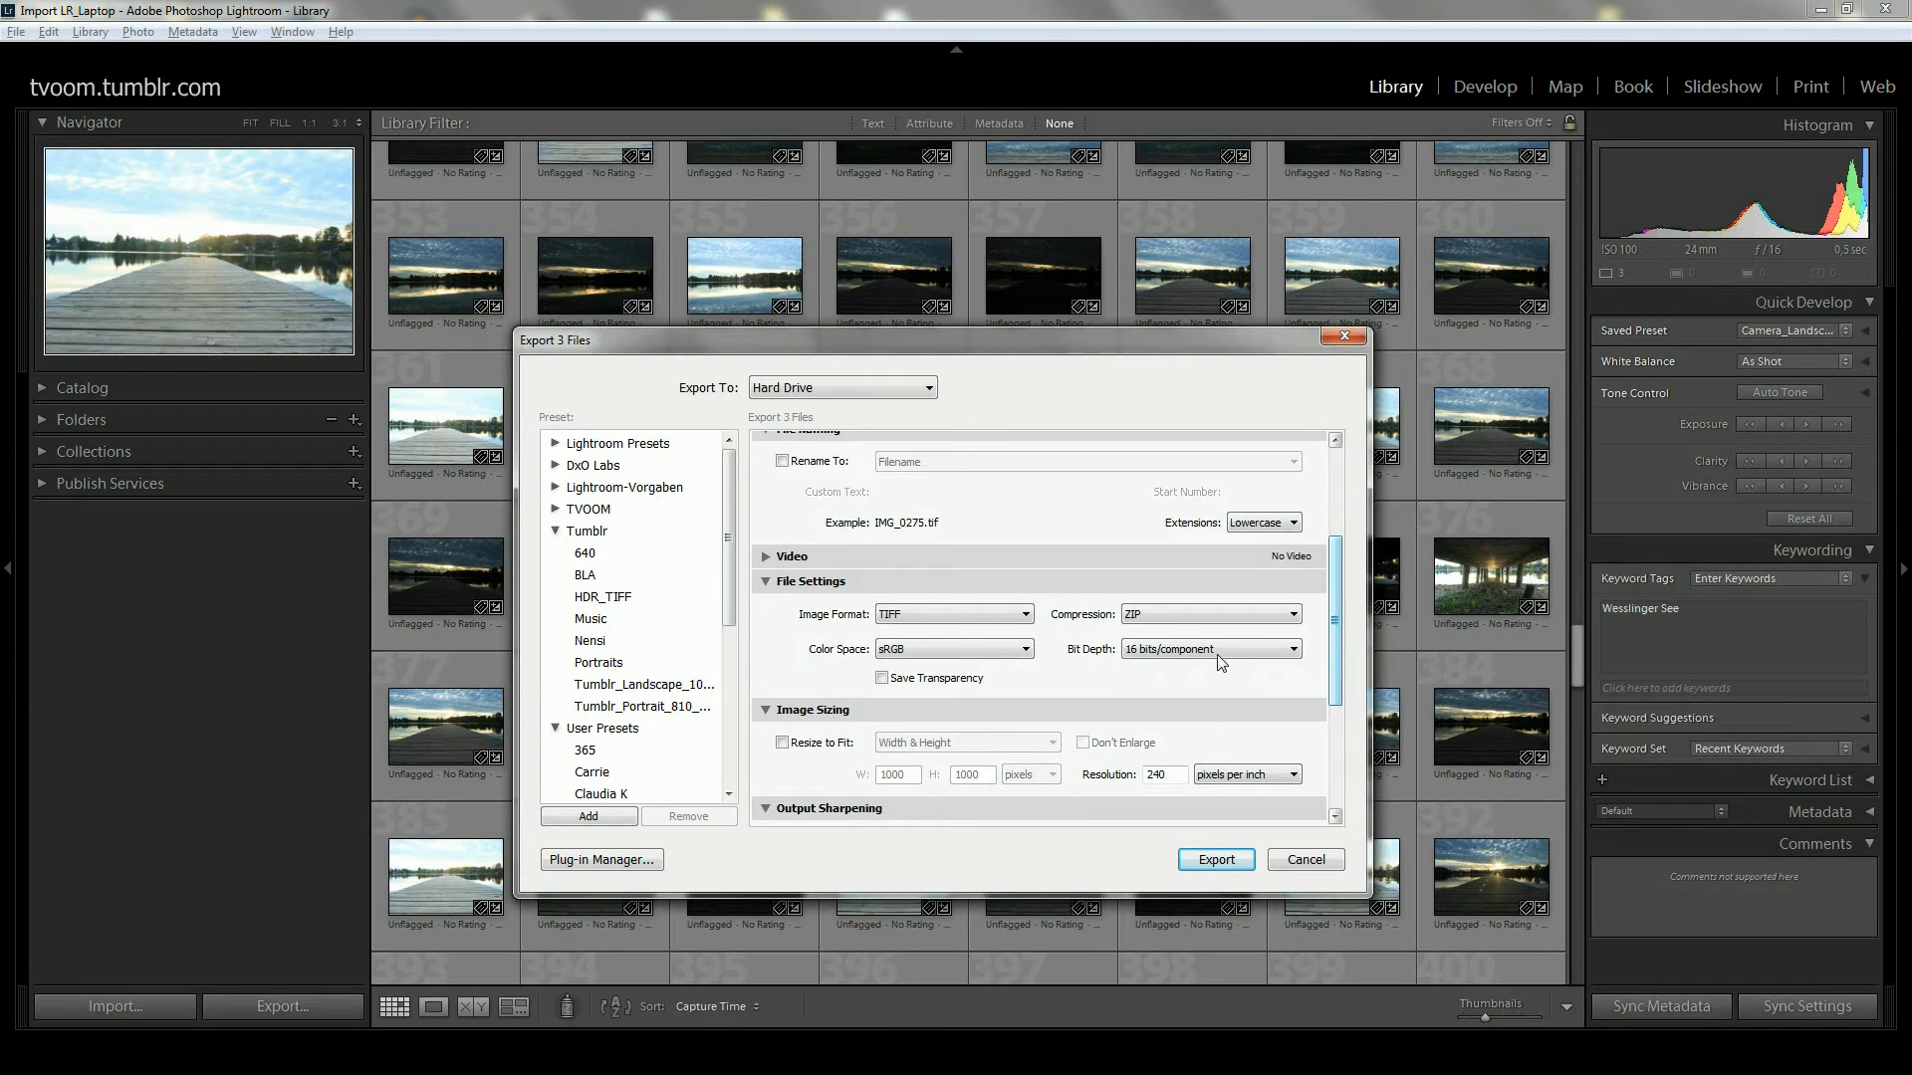
{"action": "left_click", "coordinate": [1217, 647]}
{"action": "left_click", "coordinate": [1203, 694]}
Step: Choose the sRGB color space and export the three exposures without resizing, sharpening or watermark
{"action": "left_click", "coordinate": [930, 645]}
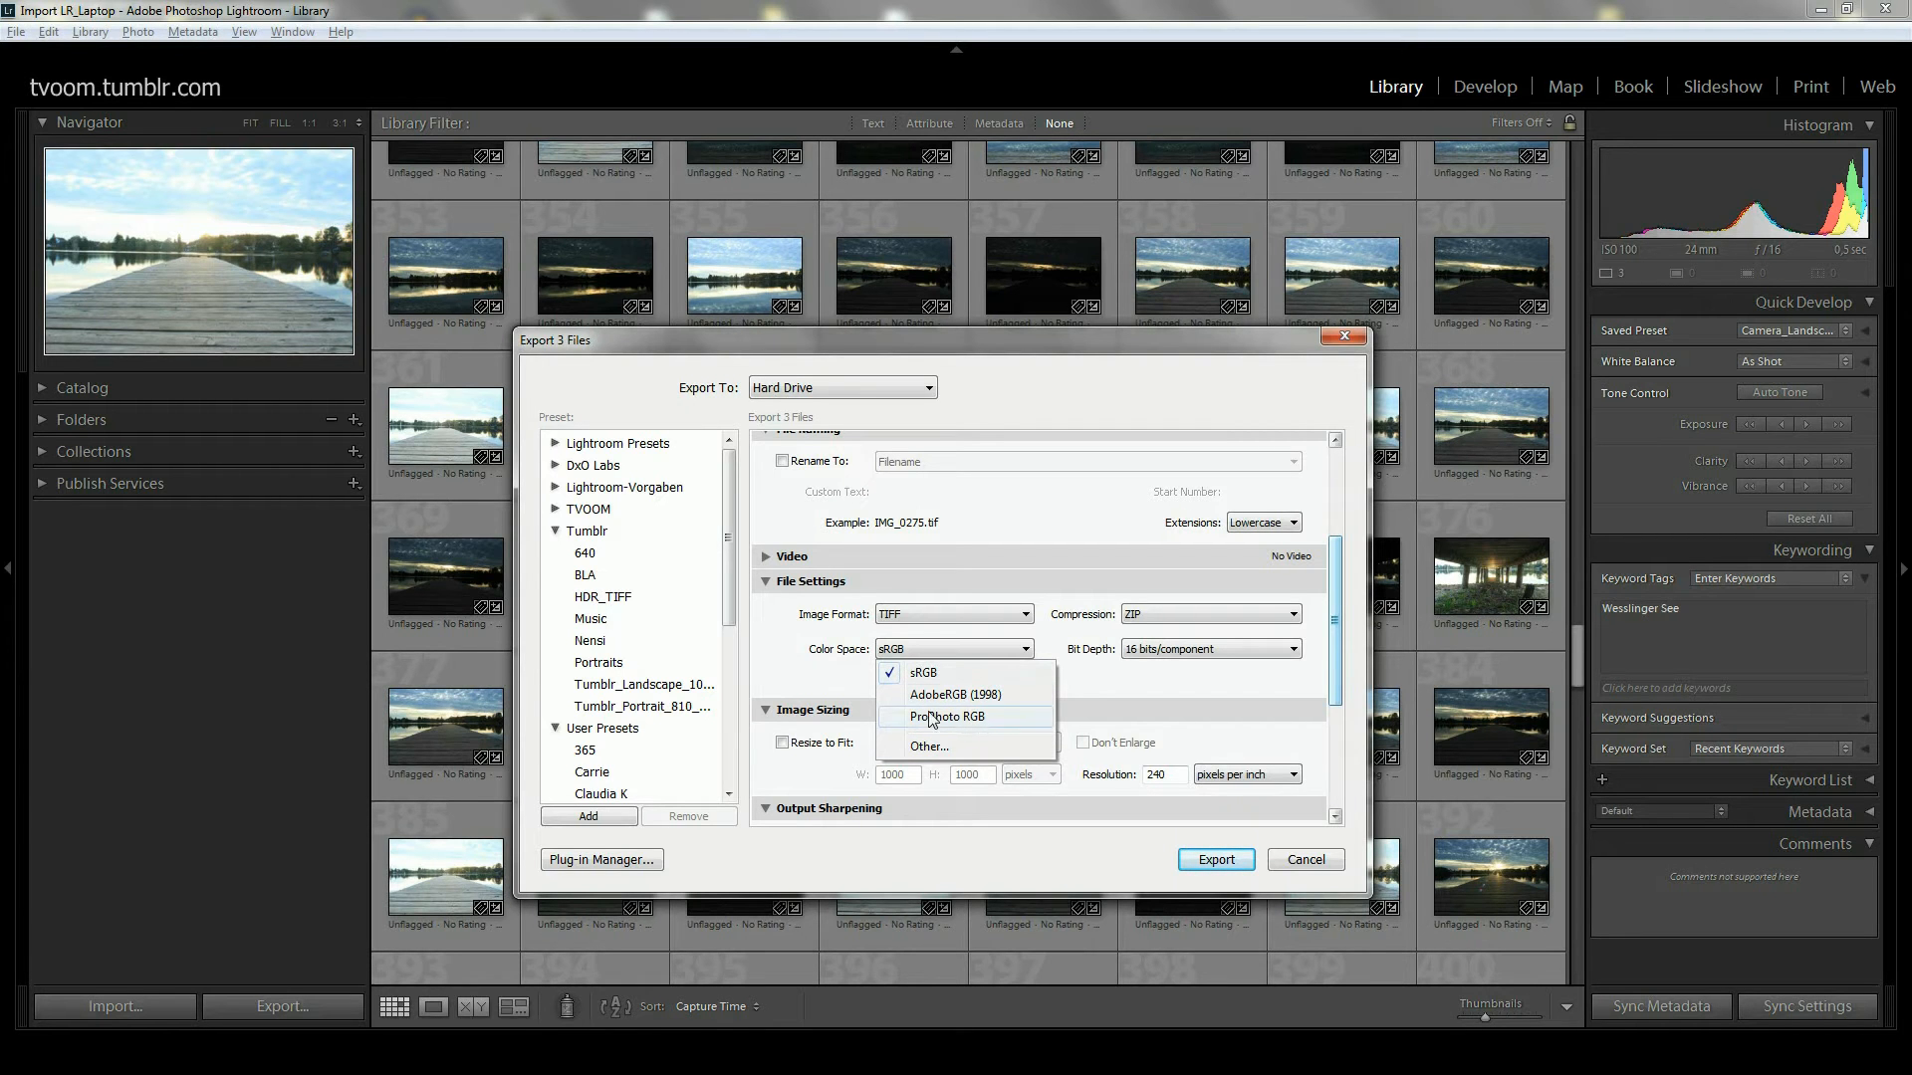
{"action": "left_click", "coordinate": [889, 676]}
{"action": "left_click", "coordinate": [957, 663]}
{"action": "left_click", "coordinate": [954, 675]}
{"action": "left_click", "coordinate": [965, 652]}
{"action": "left_click", "coordinate": [821, 677]}
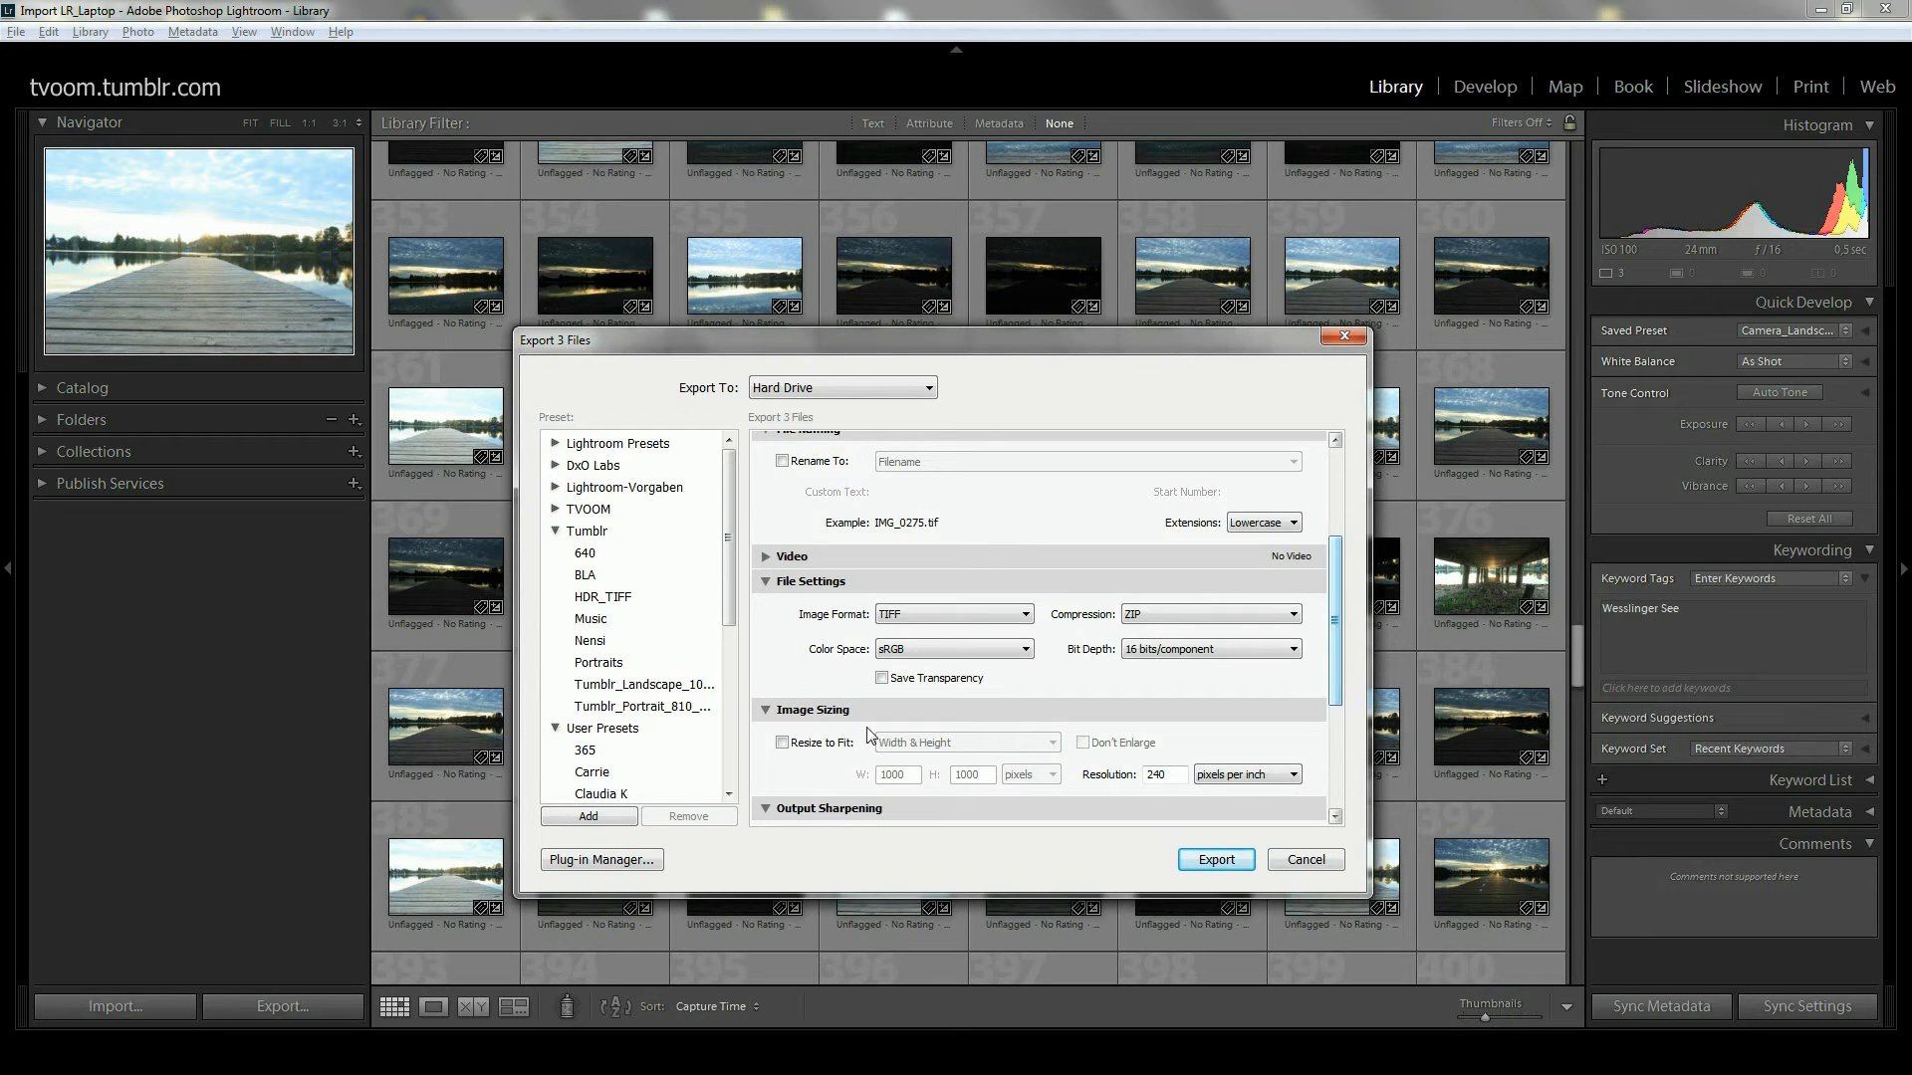
{"action": "left_click_drag", "start_coordinate": [1335, 629], "coordinate": [1335, 683]}
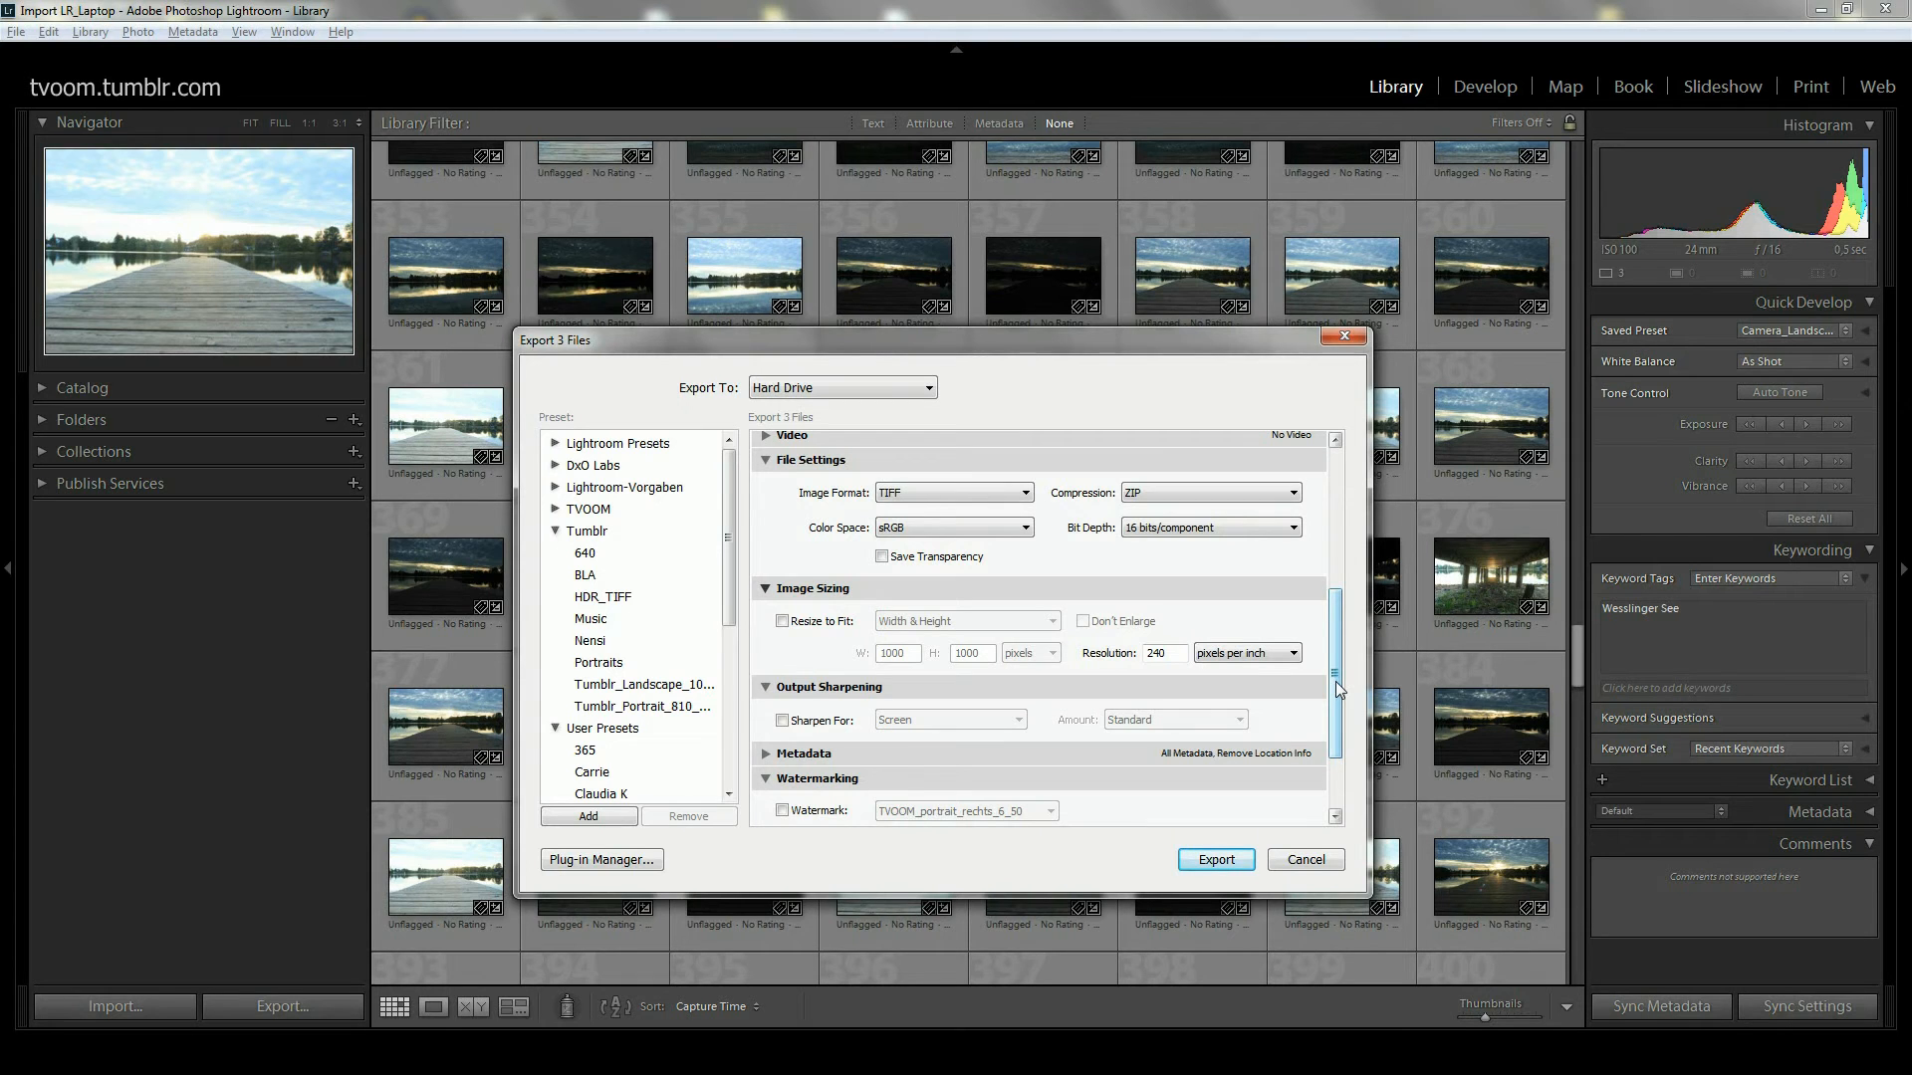
{"action": "left_click", "coordinate": [1225, 863]}
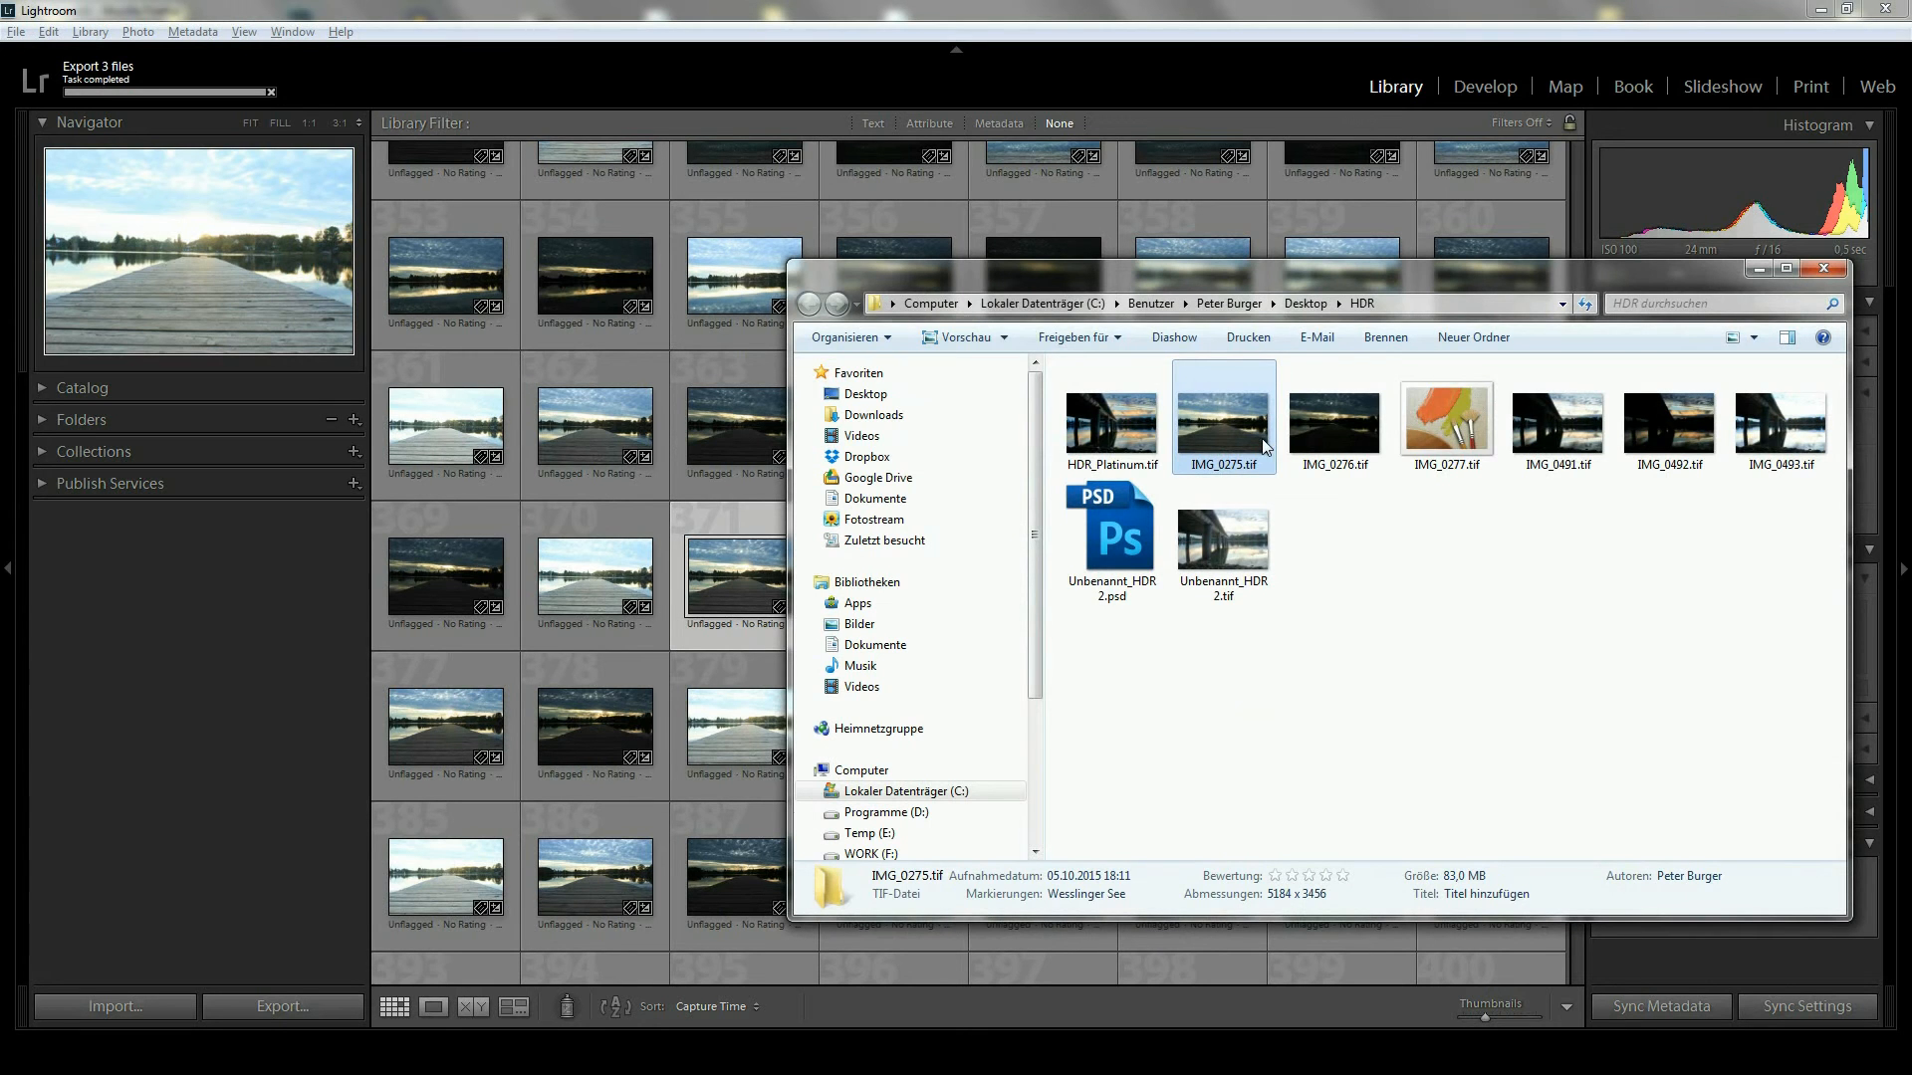
Step: Select the exported IMG_0275.tif to IMG_0277.tif, then switch to Photoshop and close all open documents without saving
{"action": "left_click", "coordinate": [1434, 414], "text": "shift"}
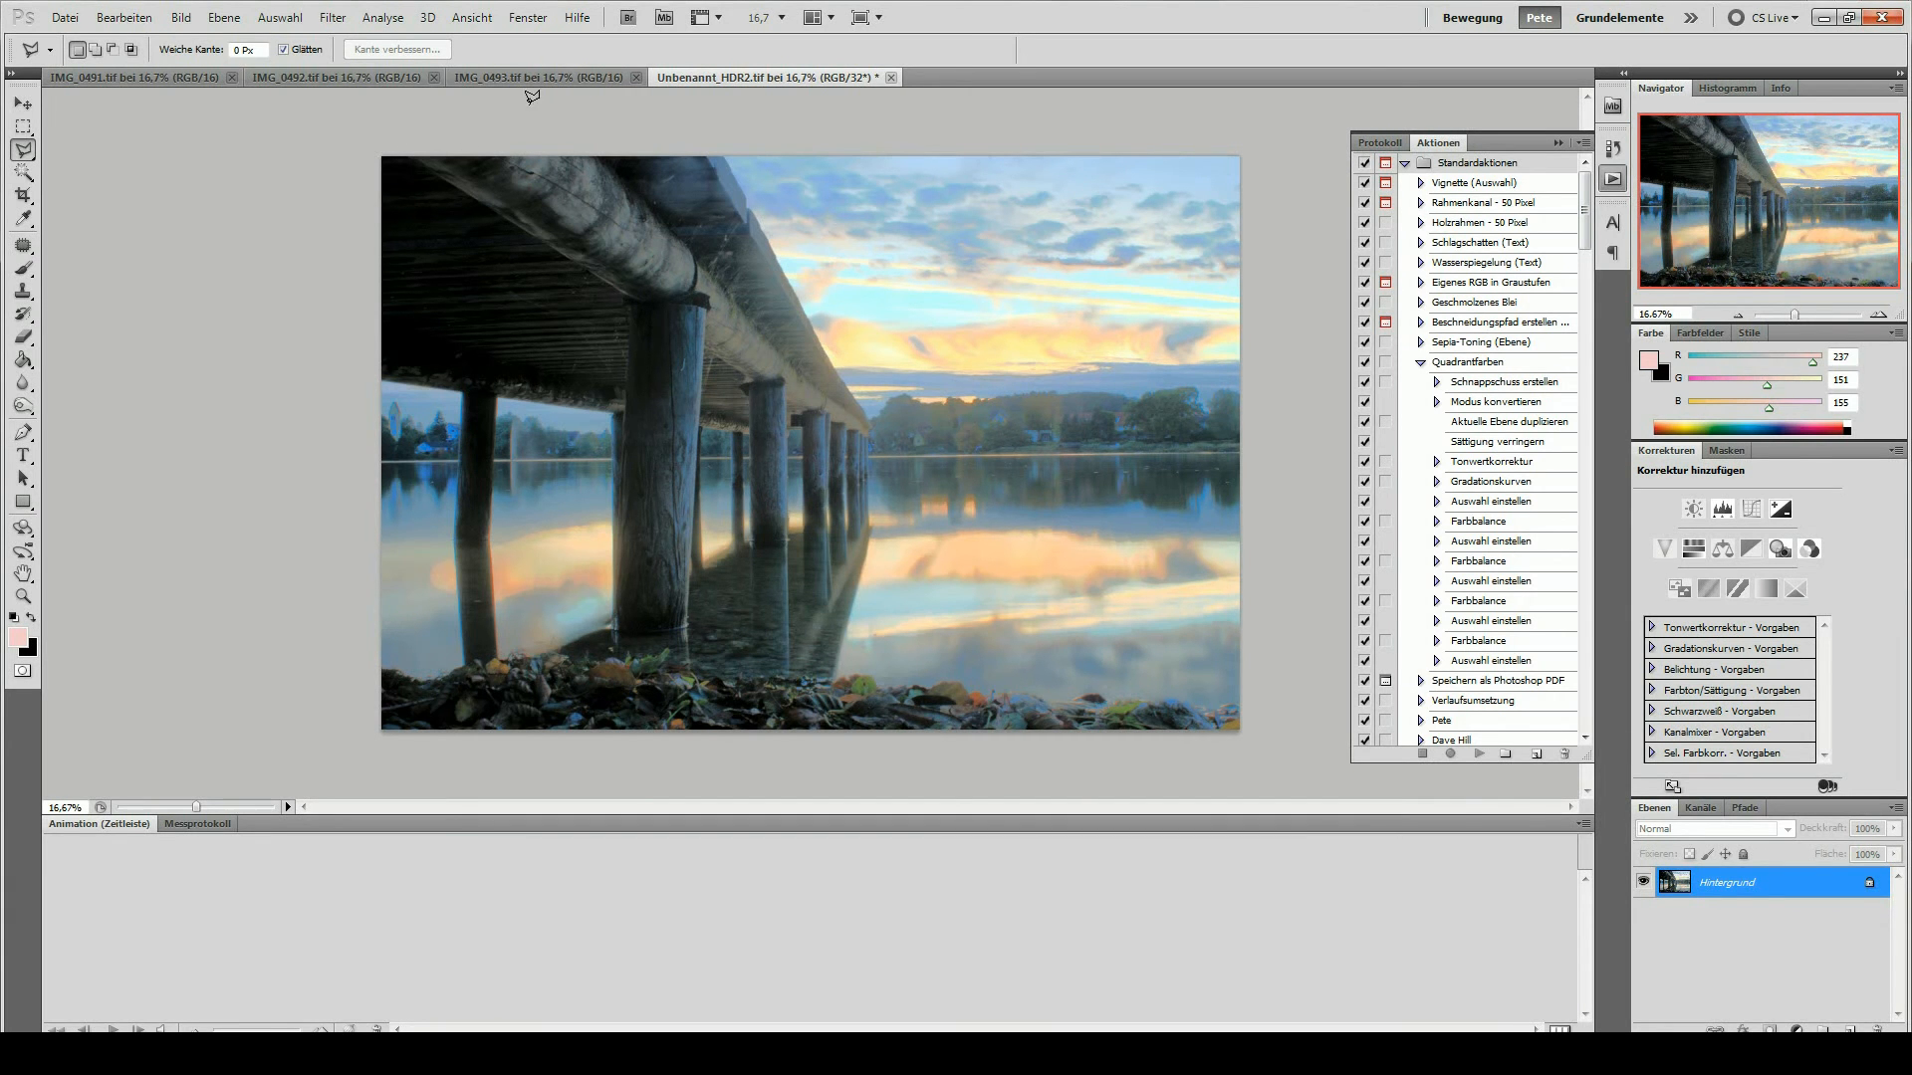
{"action": "left_click", "coordinate": [65, 17]}
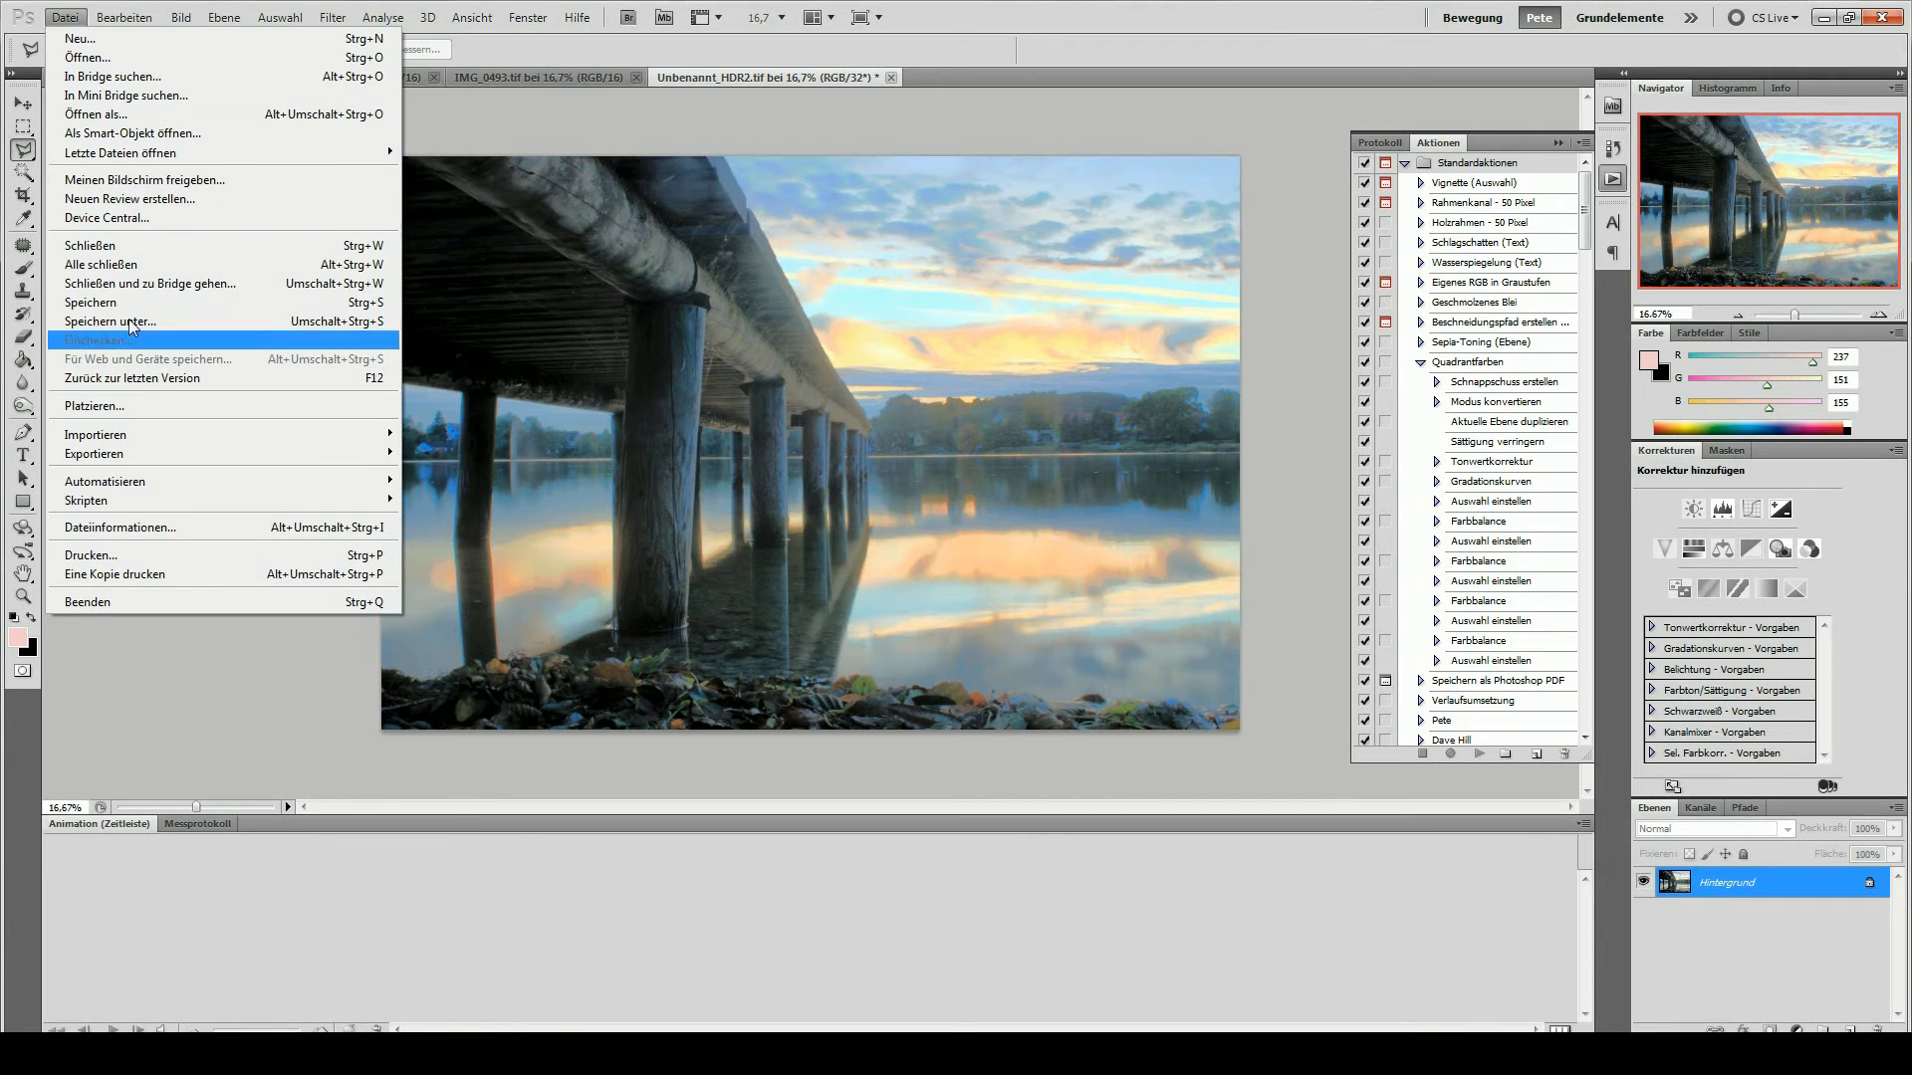
{"action": "left_click", "coordinate": [130, 264]}
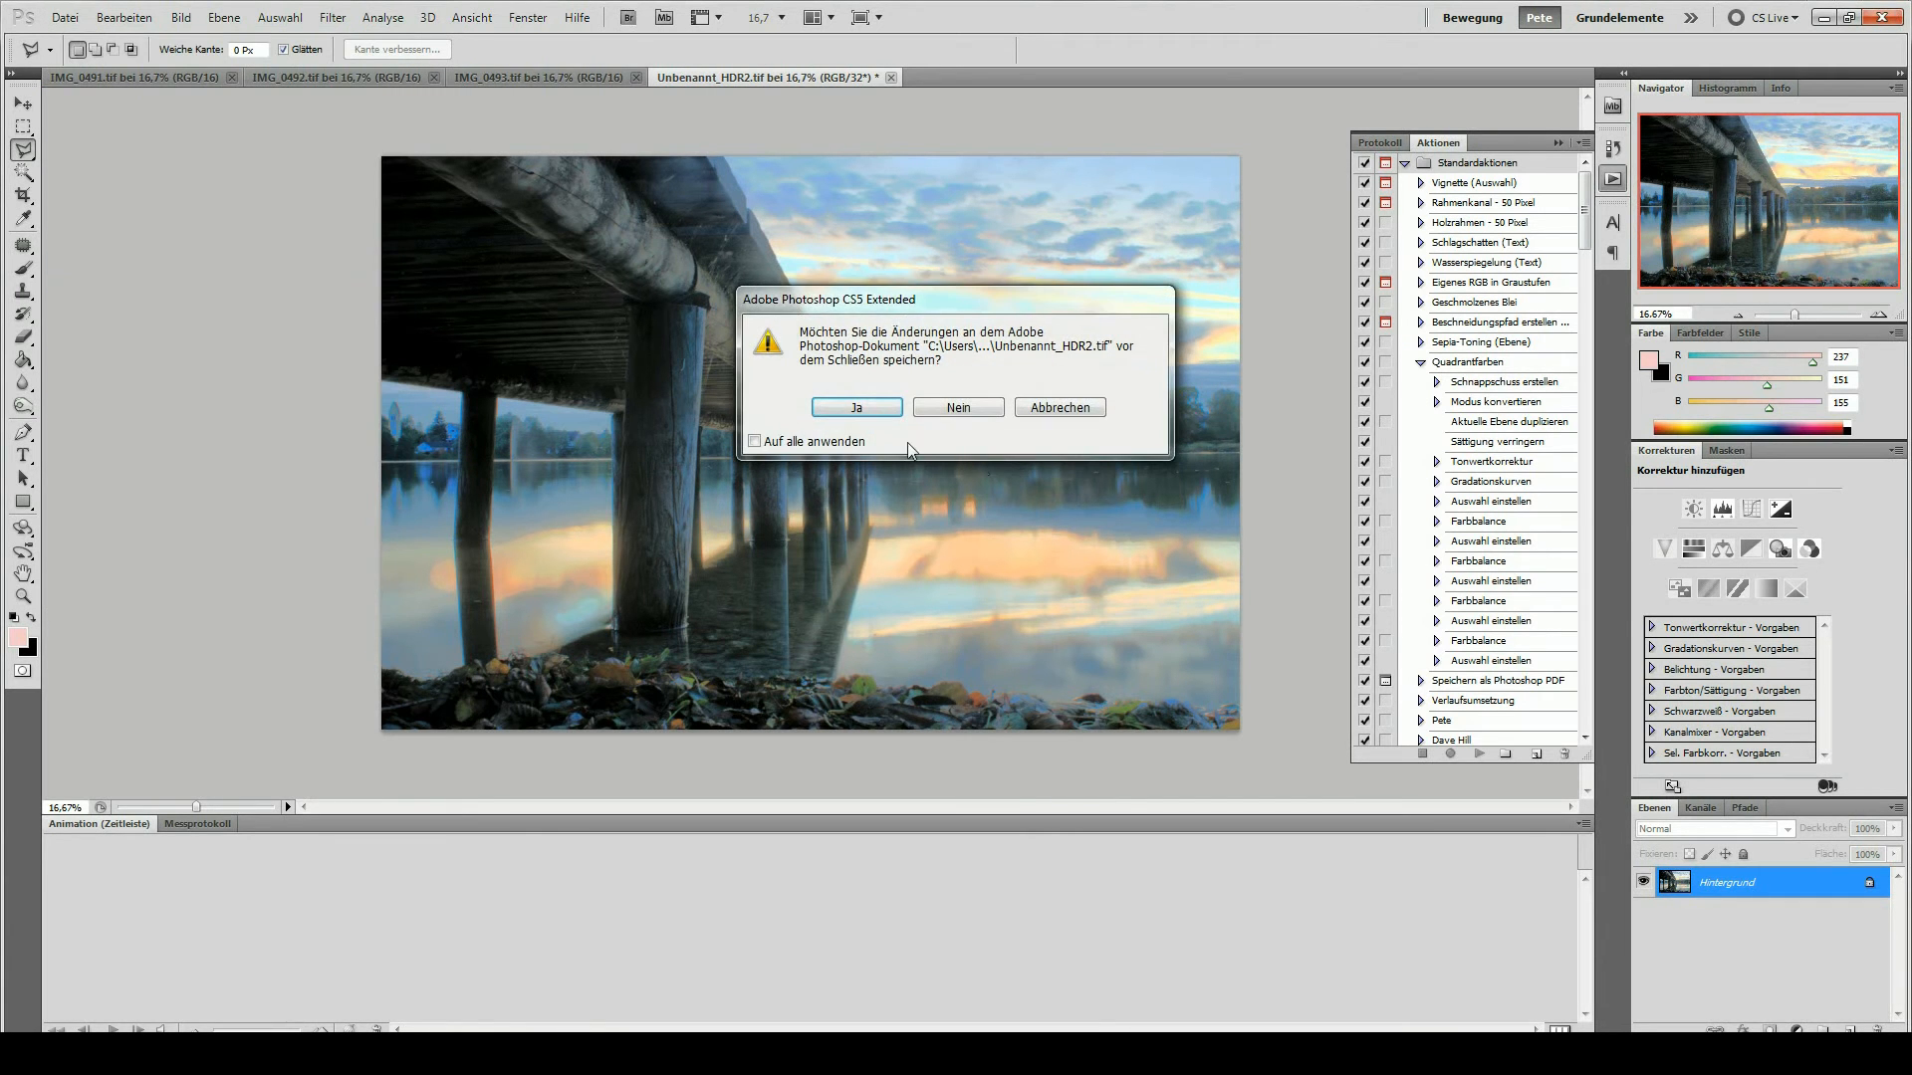
{"action": "left_click", "coordinate": [964, 408]}
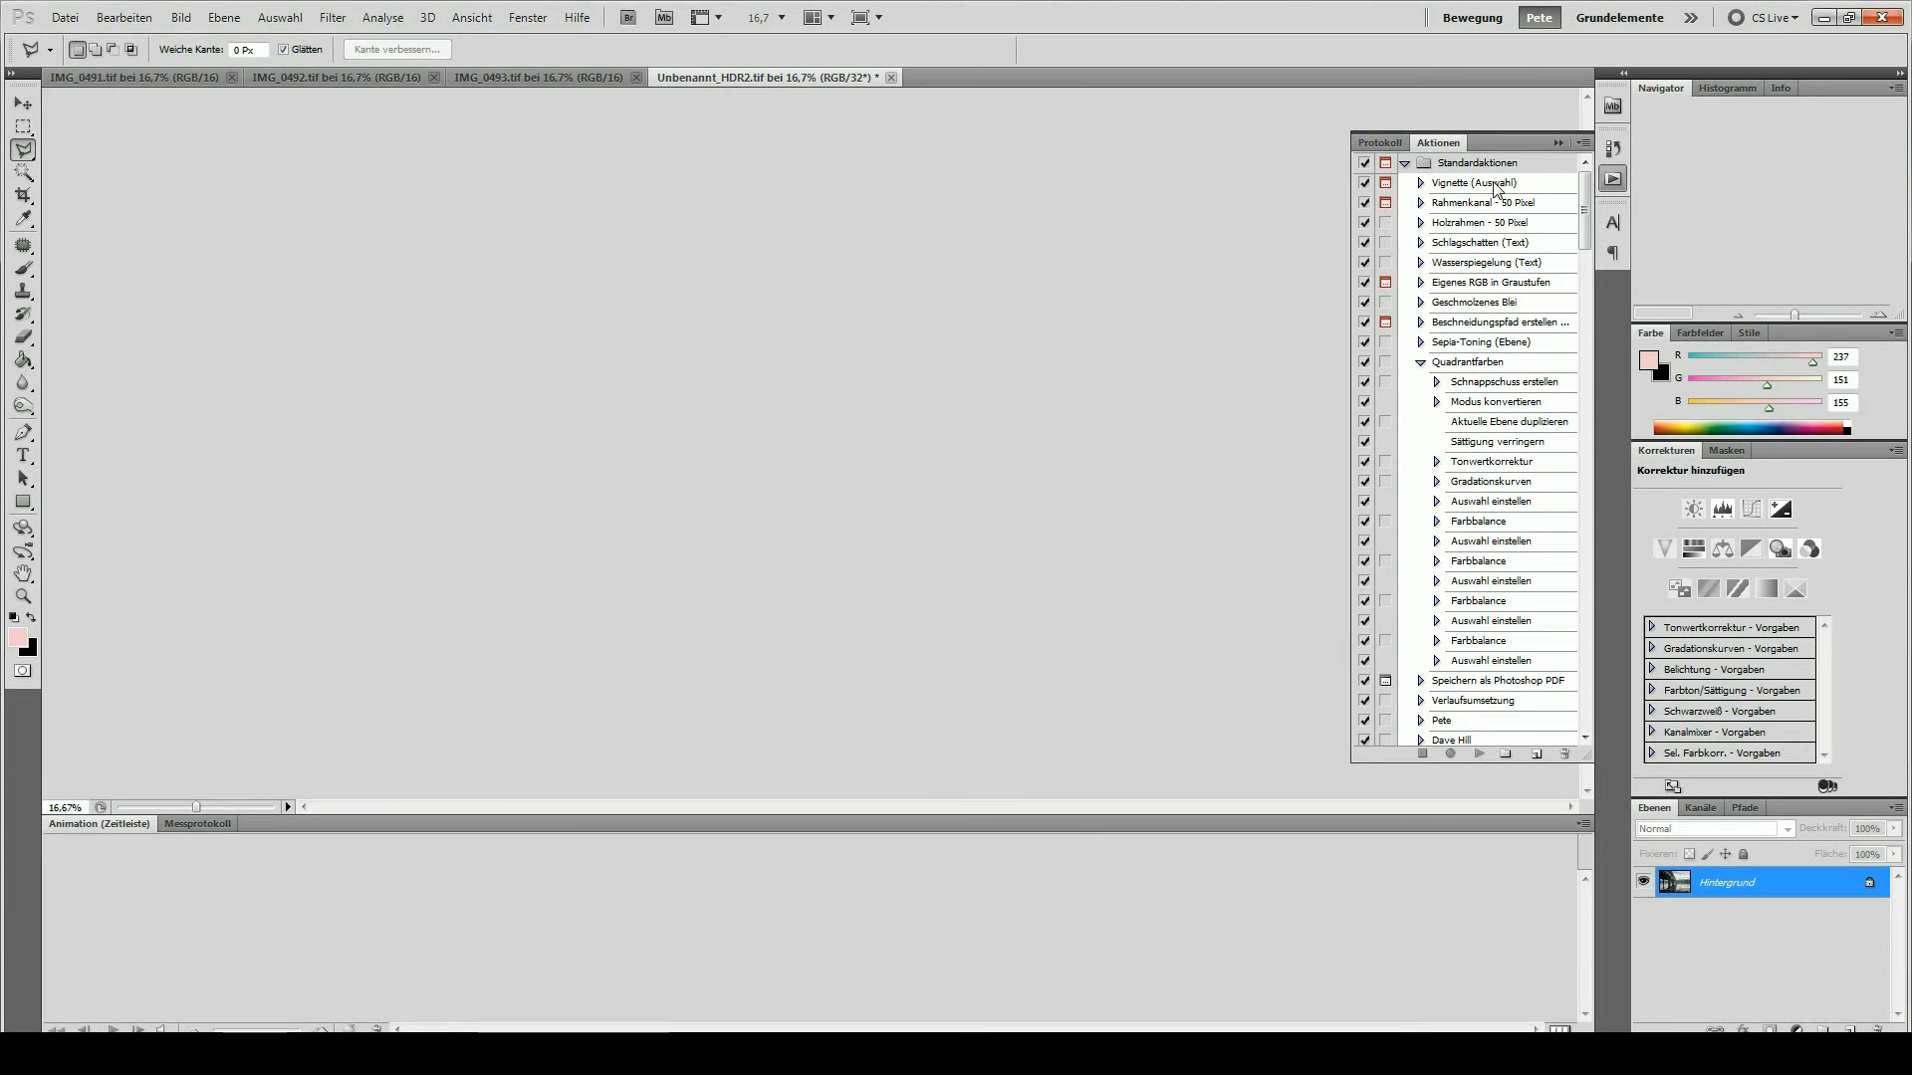
Step: Hide the Actions and Animation panels to clear the Photoshop workspace
{"action": "left_click", "coordinate": [1613, 182]}
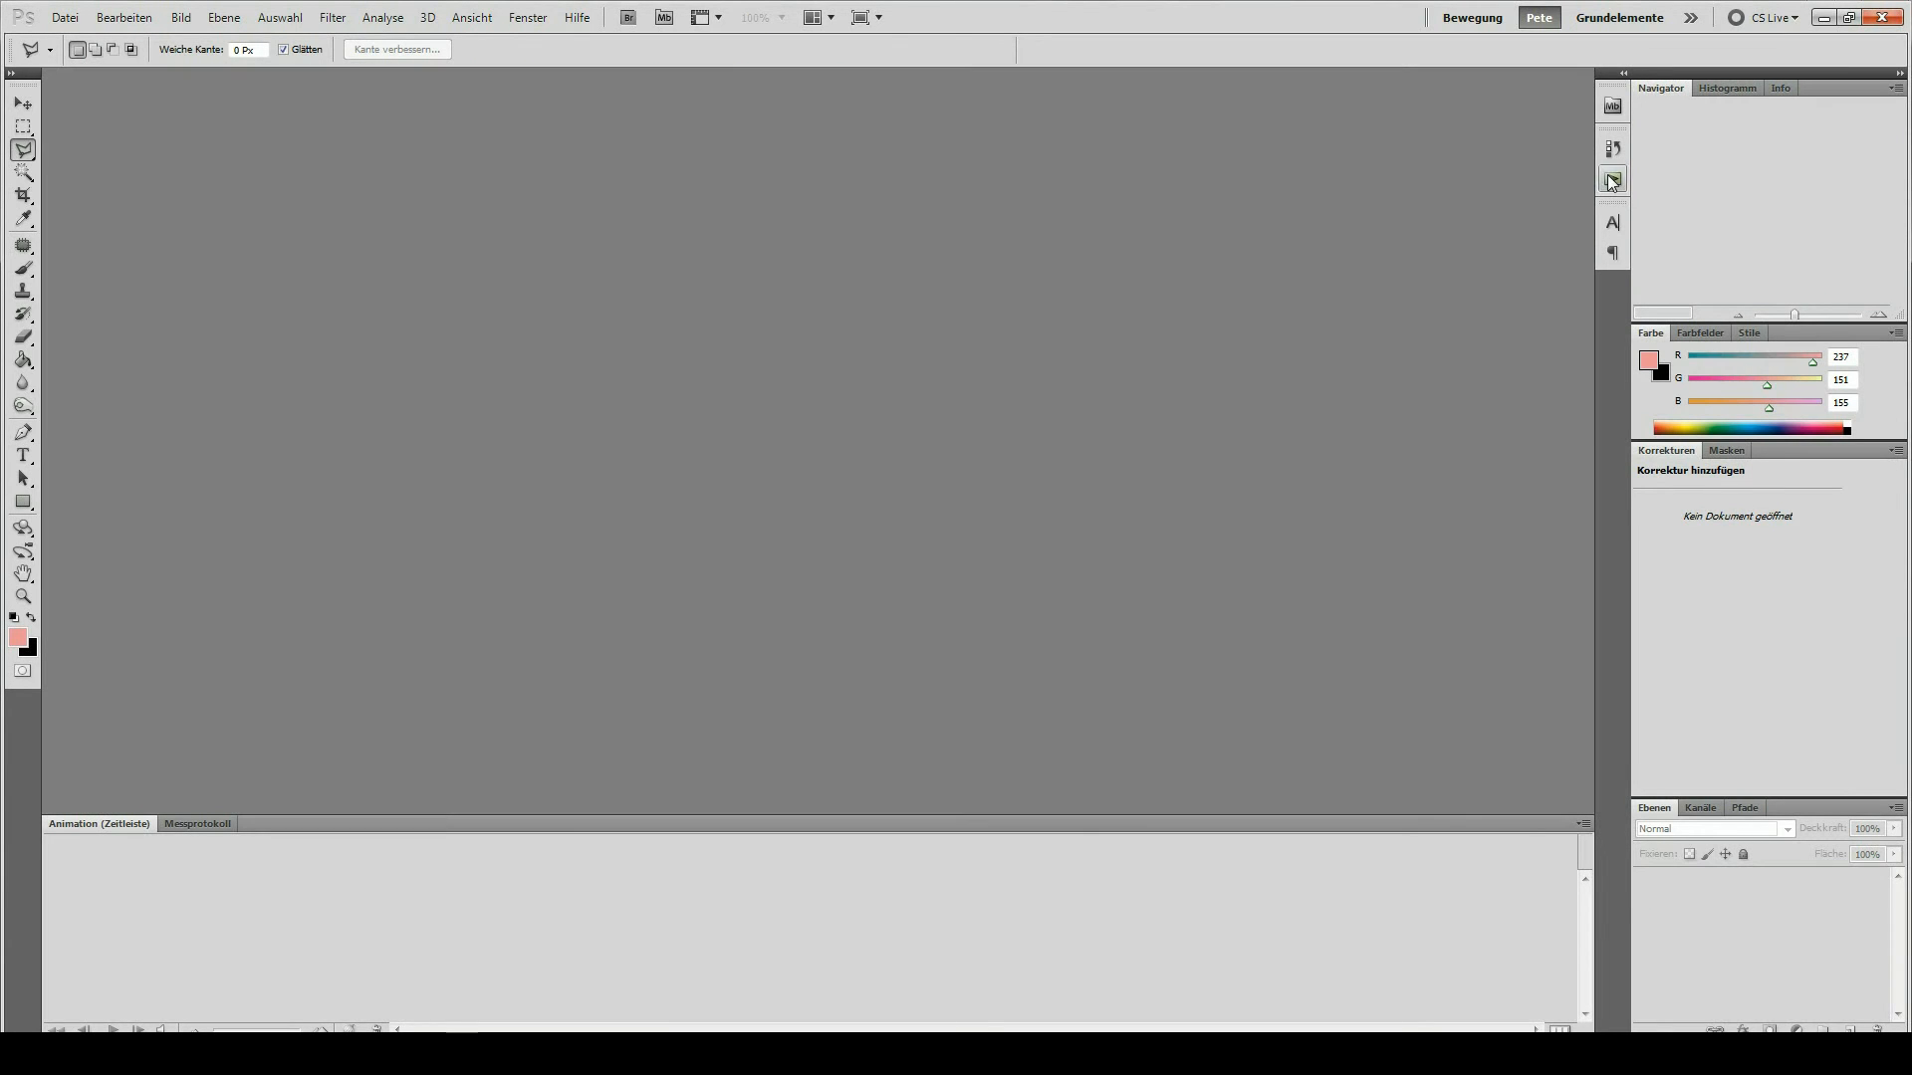
{"action": "left_click", "coordinate": [517, 18]}
{"action": "left_click", "coordinate": [558, 165]}
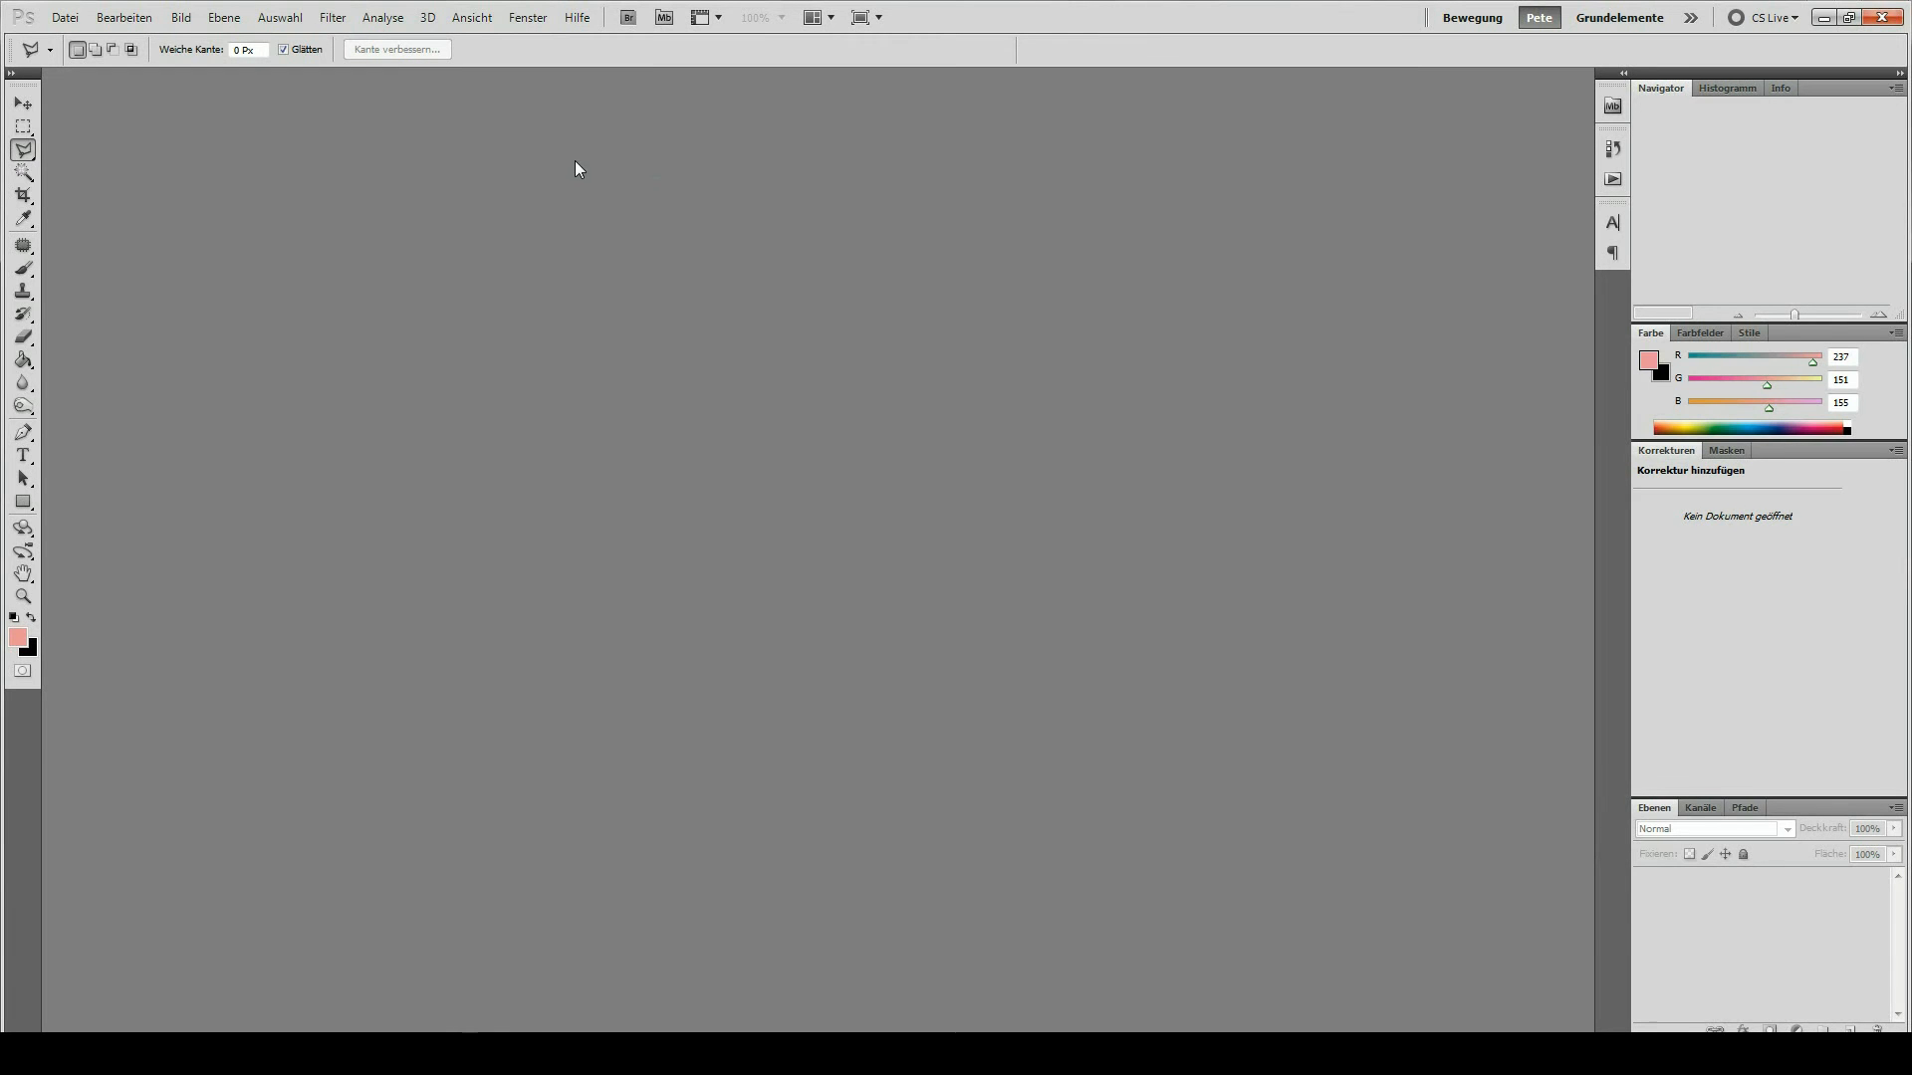
Step: Open the three selected TIFFs, IMG_0275 to IMG_0277, from the HDR folder in Photoshop
{"action": "key", "text": "alt+Tab"}
{"action": "left_click_drag", "start_coordinate": [1263, 389], "coordinate": [711, 223]}
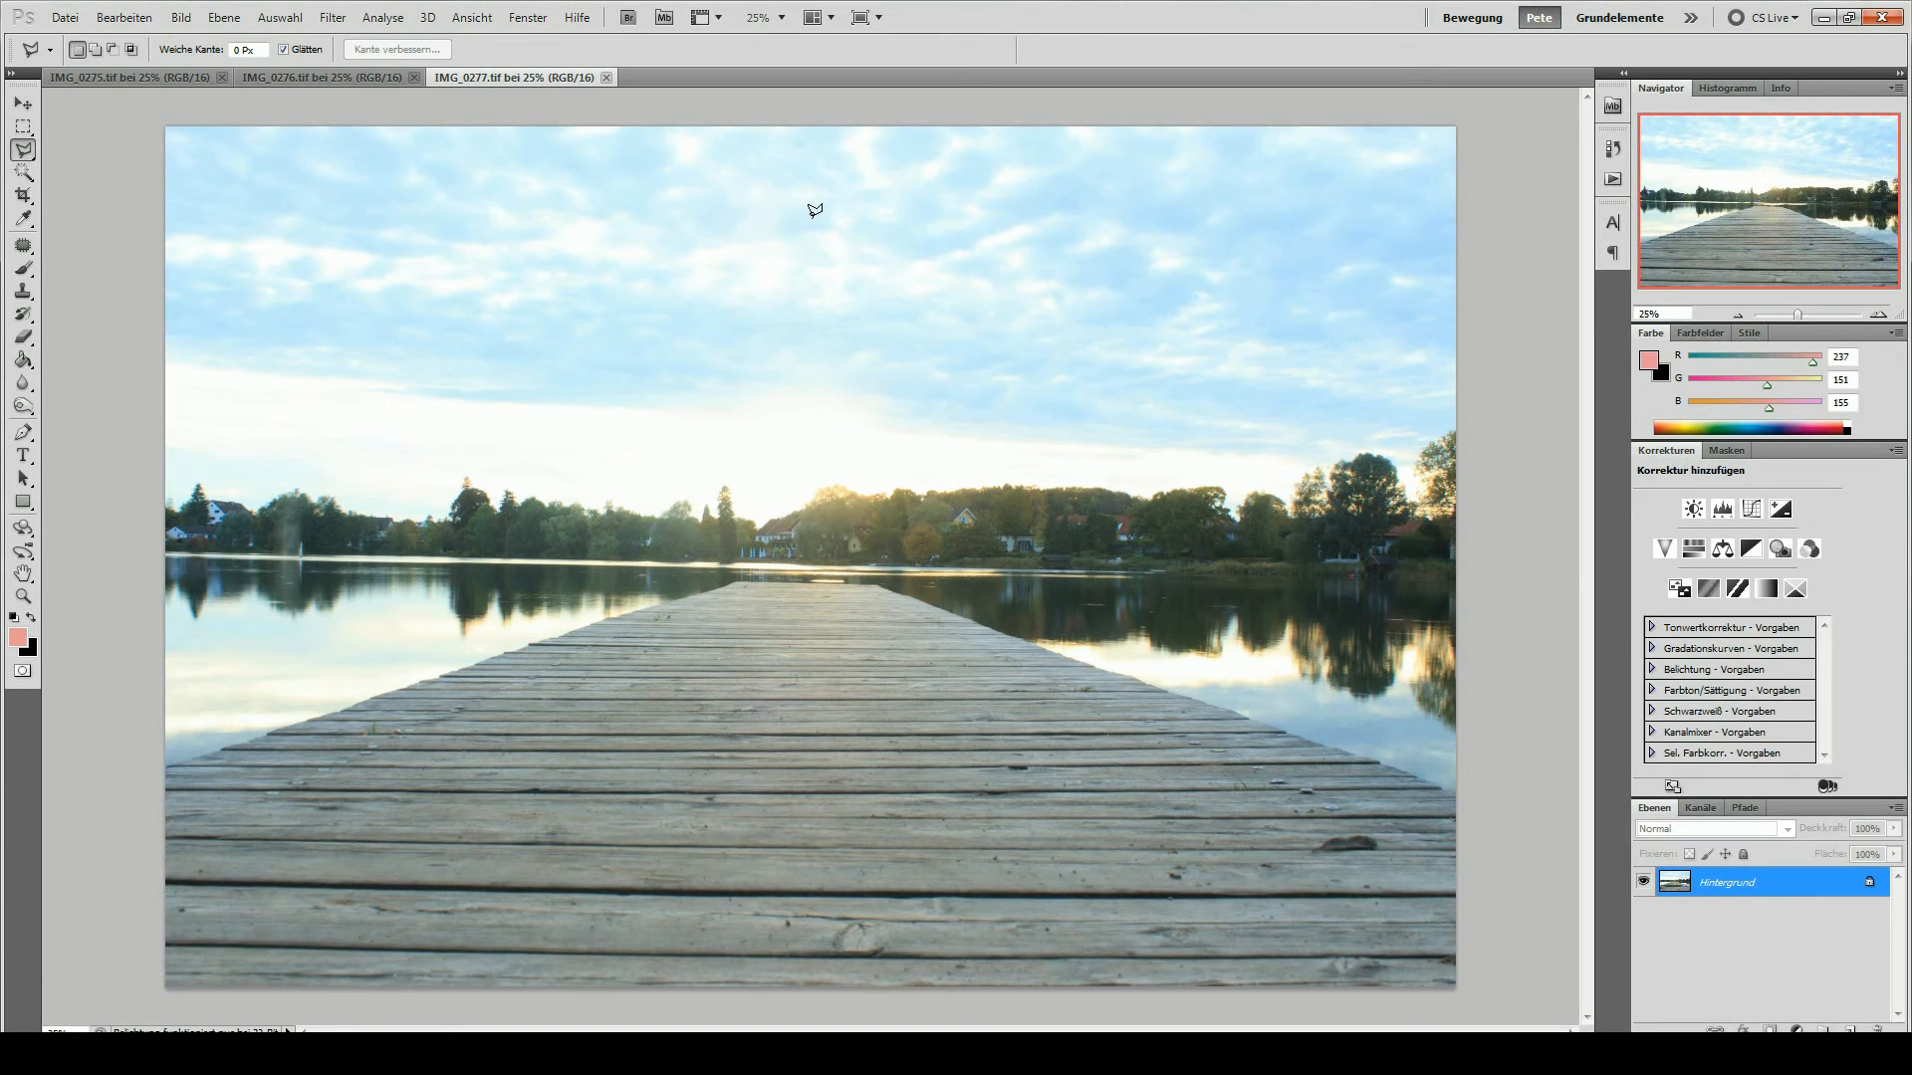
Step: Merge the three open TIFFs with Merge to HDR Pro, with automatic alignment of the source images enabled
{"action": "left_click", "coordinate": [66, 18]}
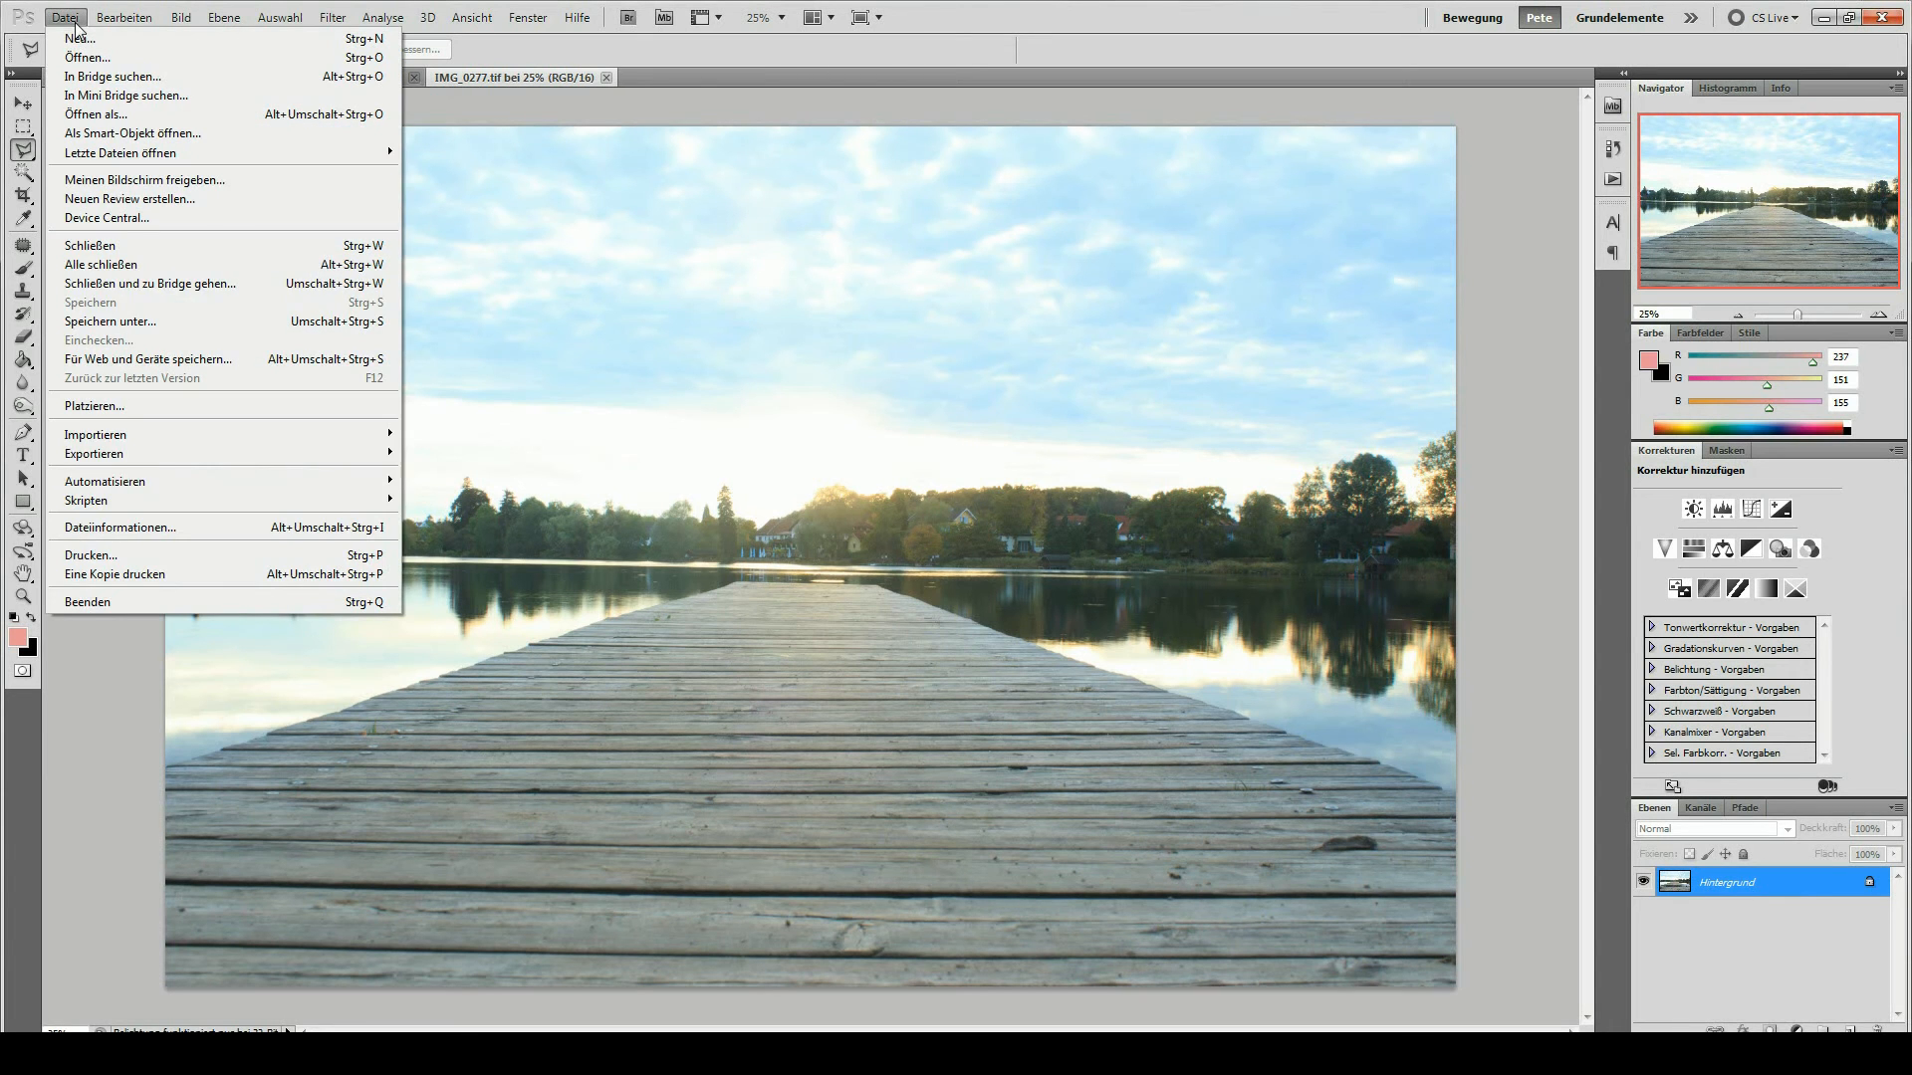
{"action": "mouse_move", "coordinate": [136, 482]}
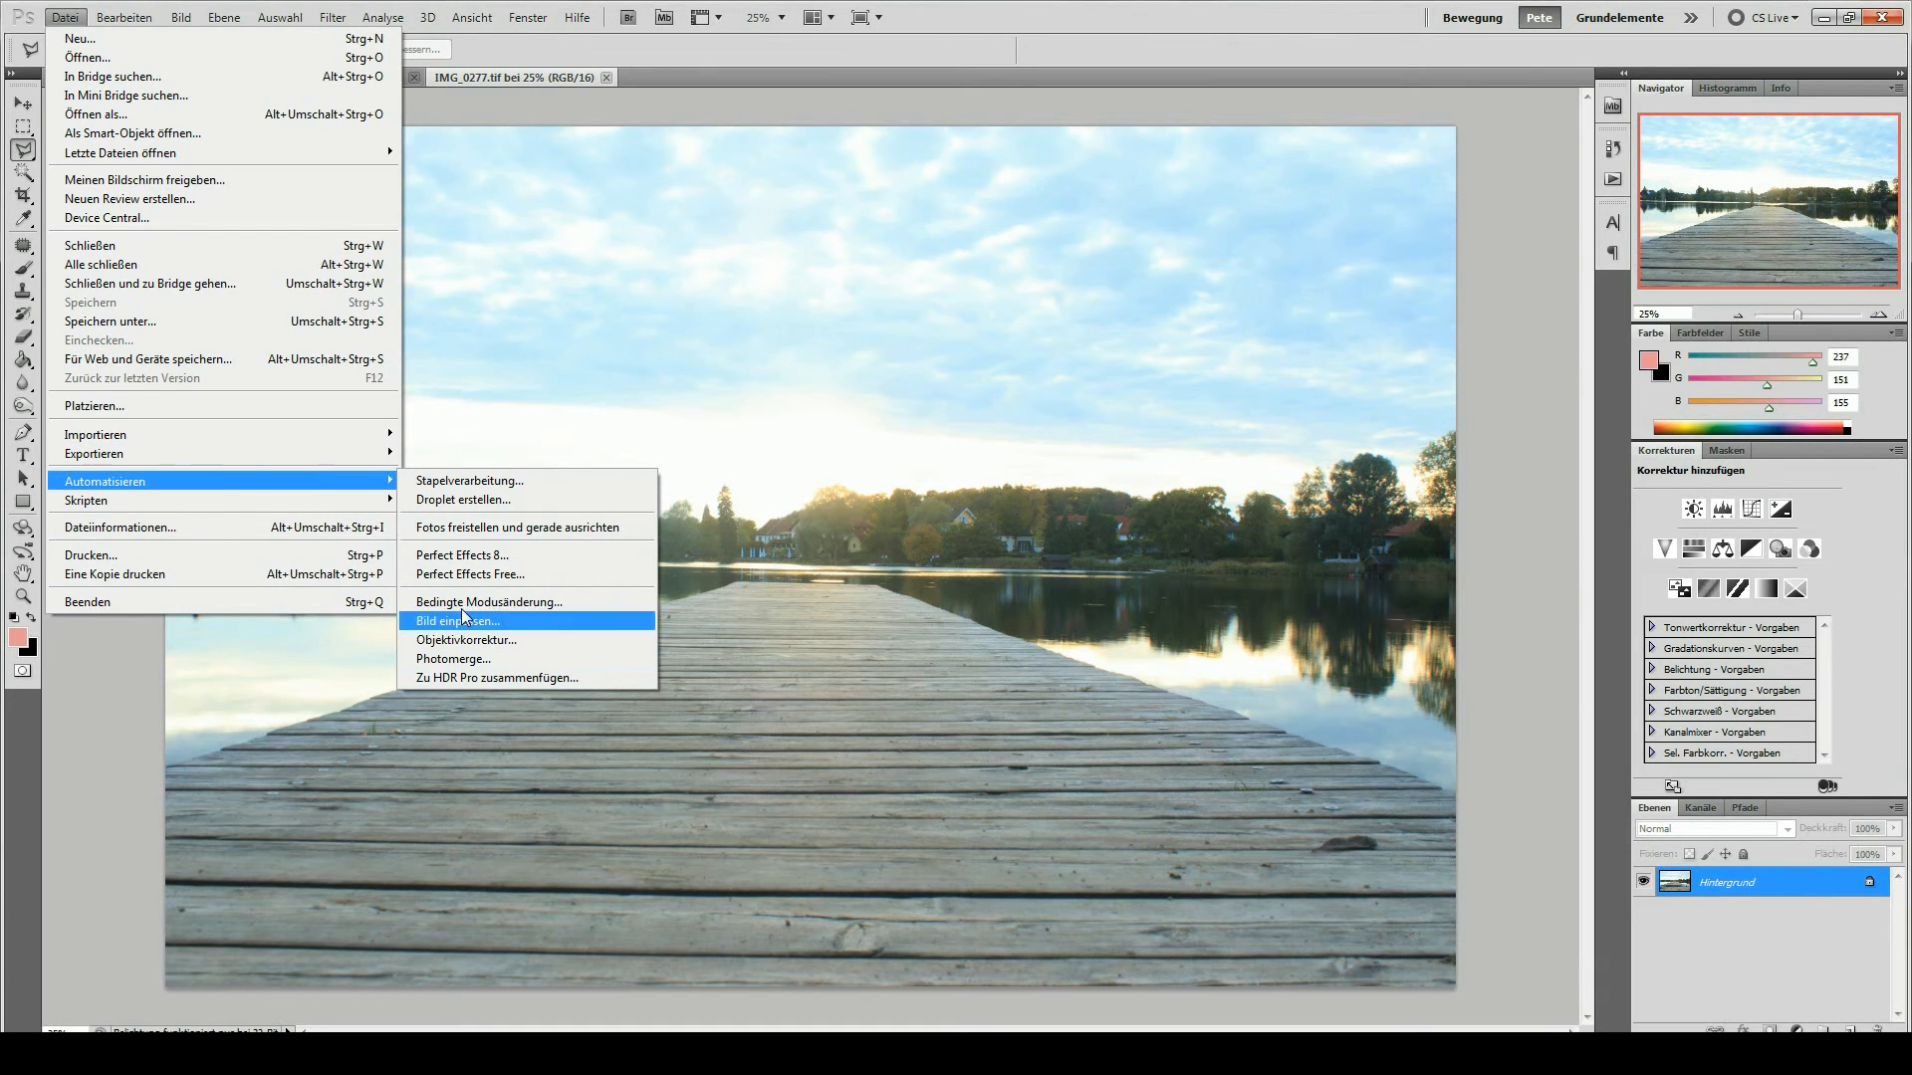
{"action": "left_click", "coordinate": [462, 678]}
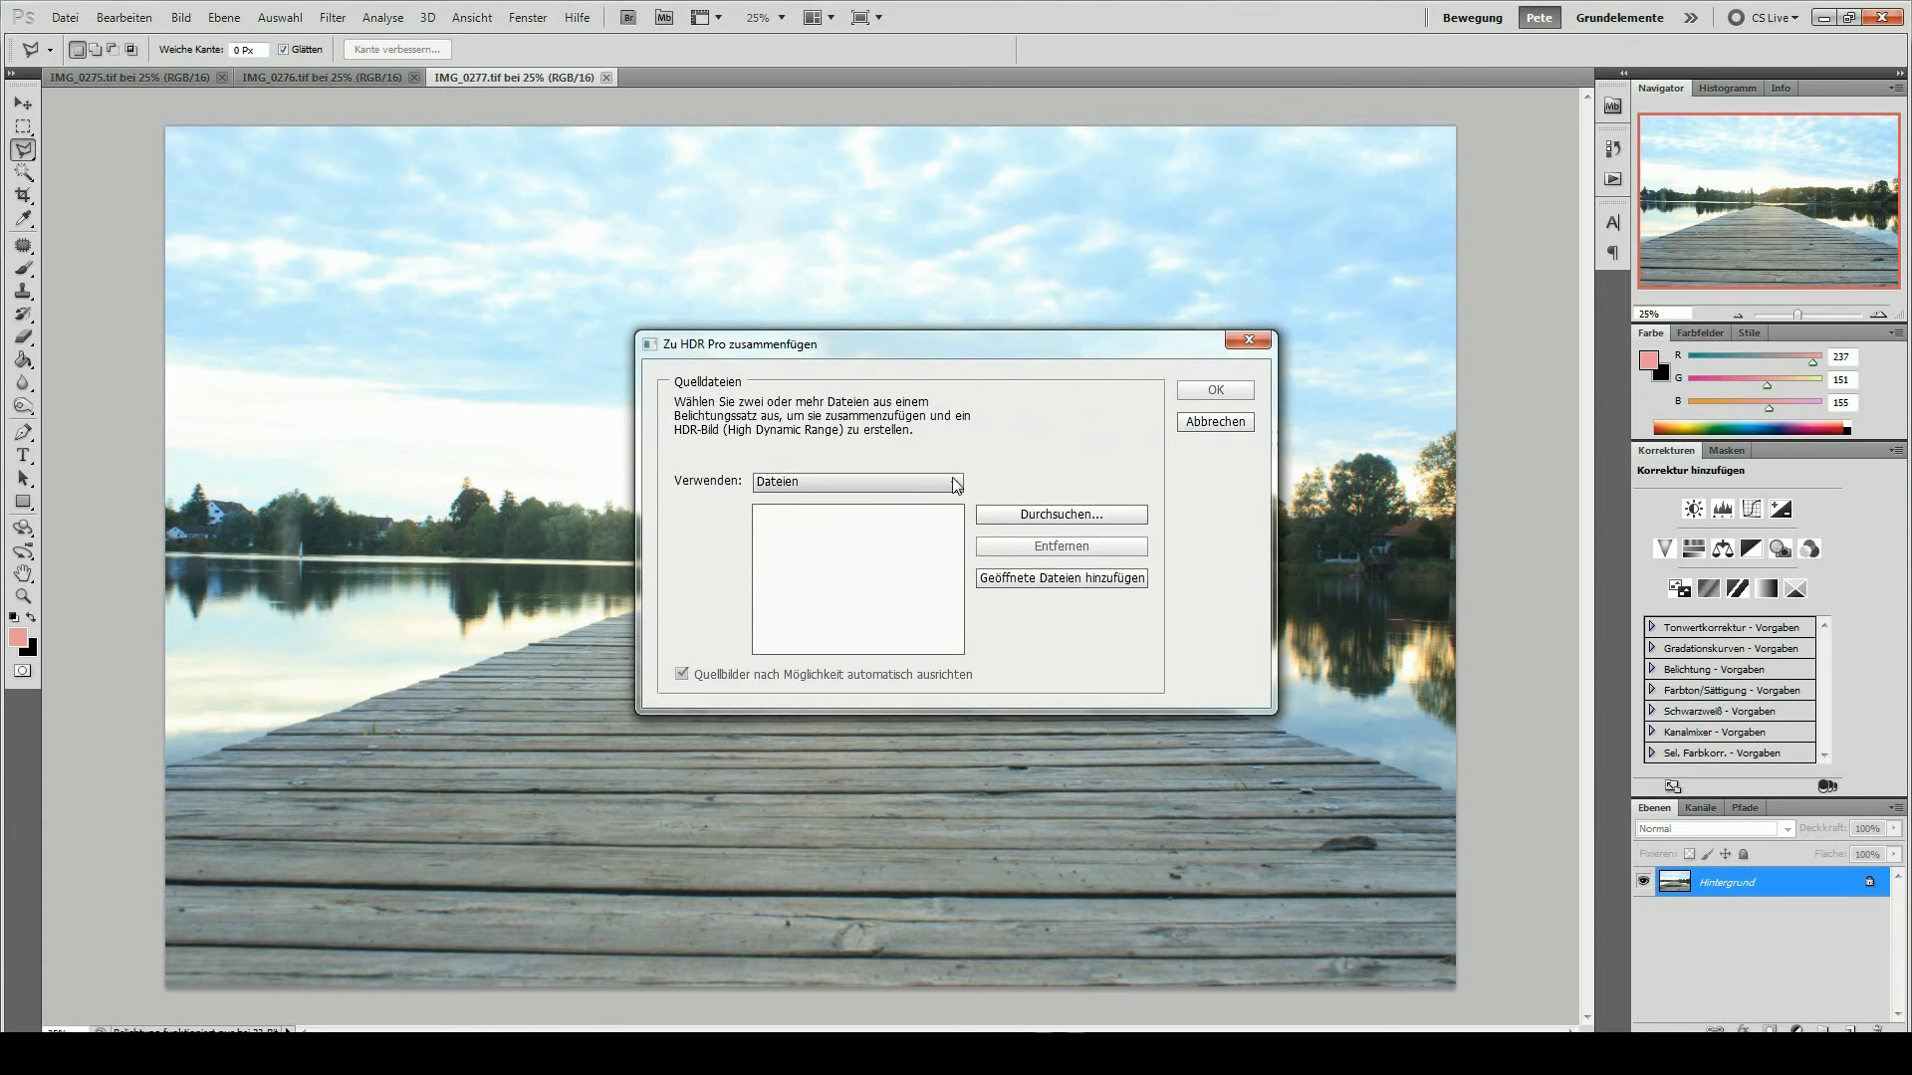
{"action": "left_click_drag", "start_coordinate": [853, 343], "coordinate": [736, 332]}
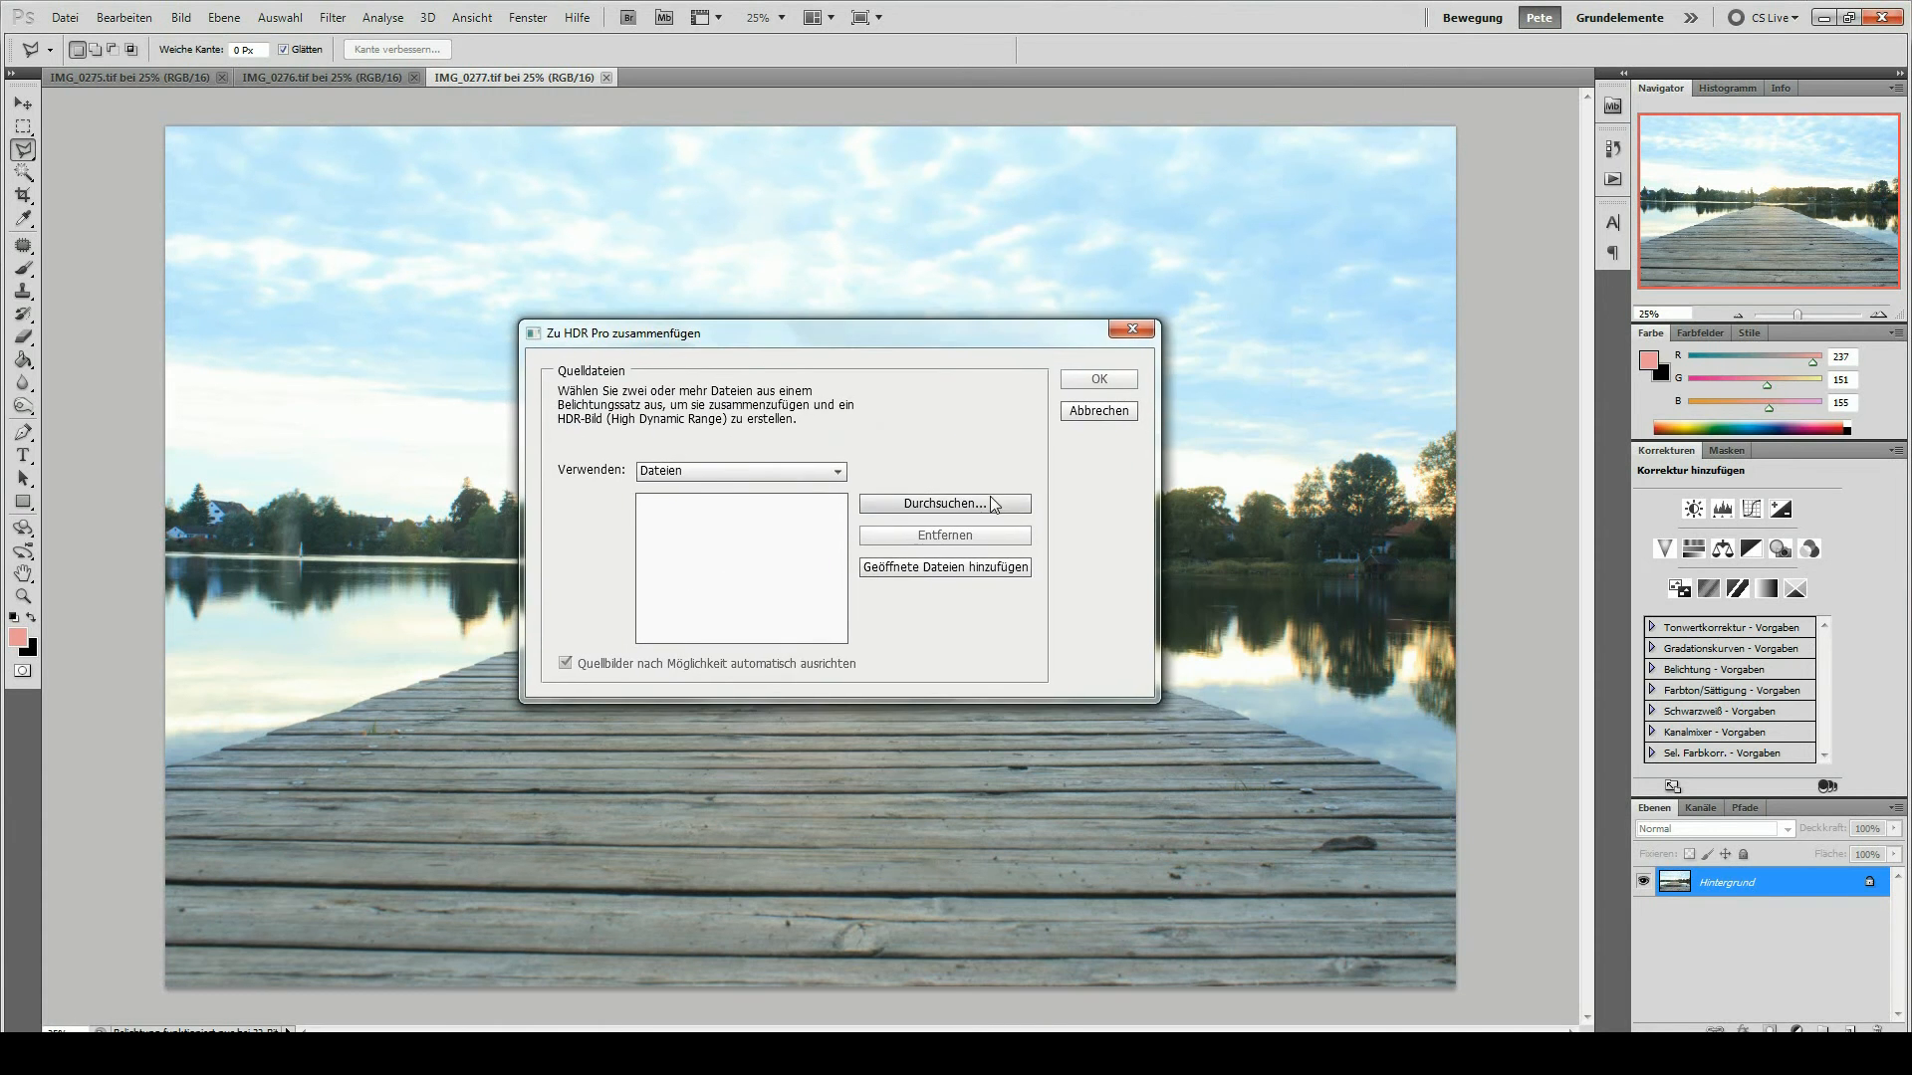
{"action": "left_click", "coordinate": [942, 569]}
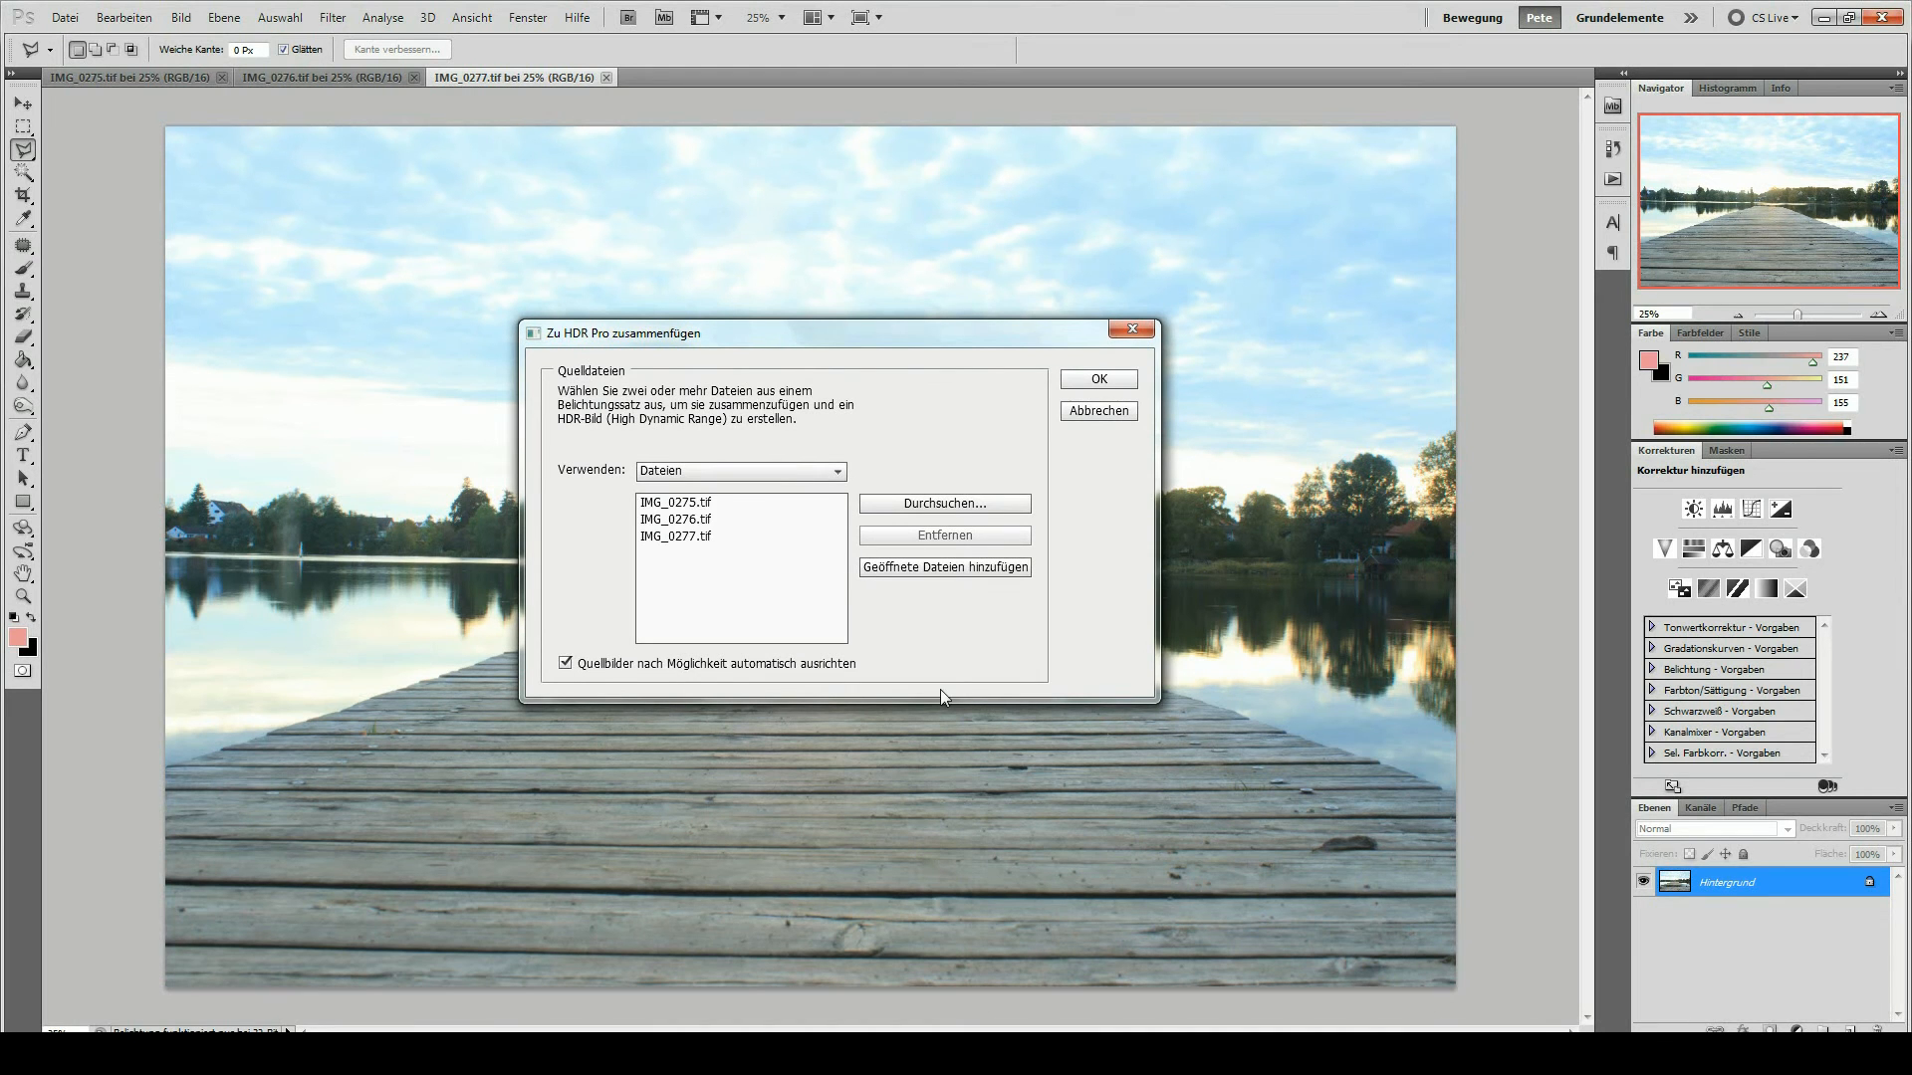
{"action": "left_click", "coordinate": [1099, 378]}
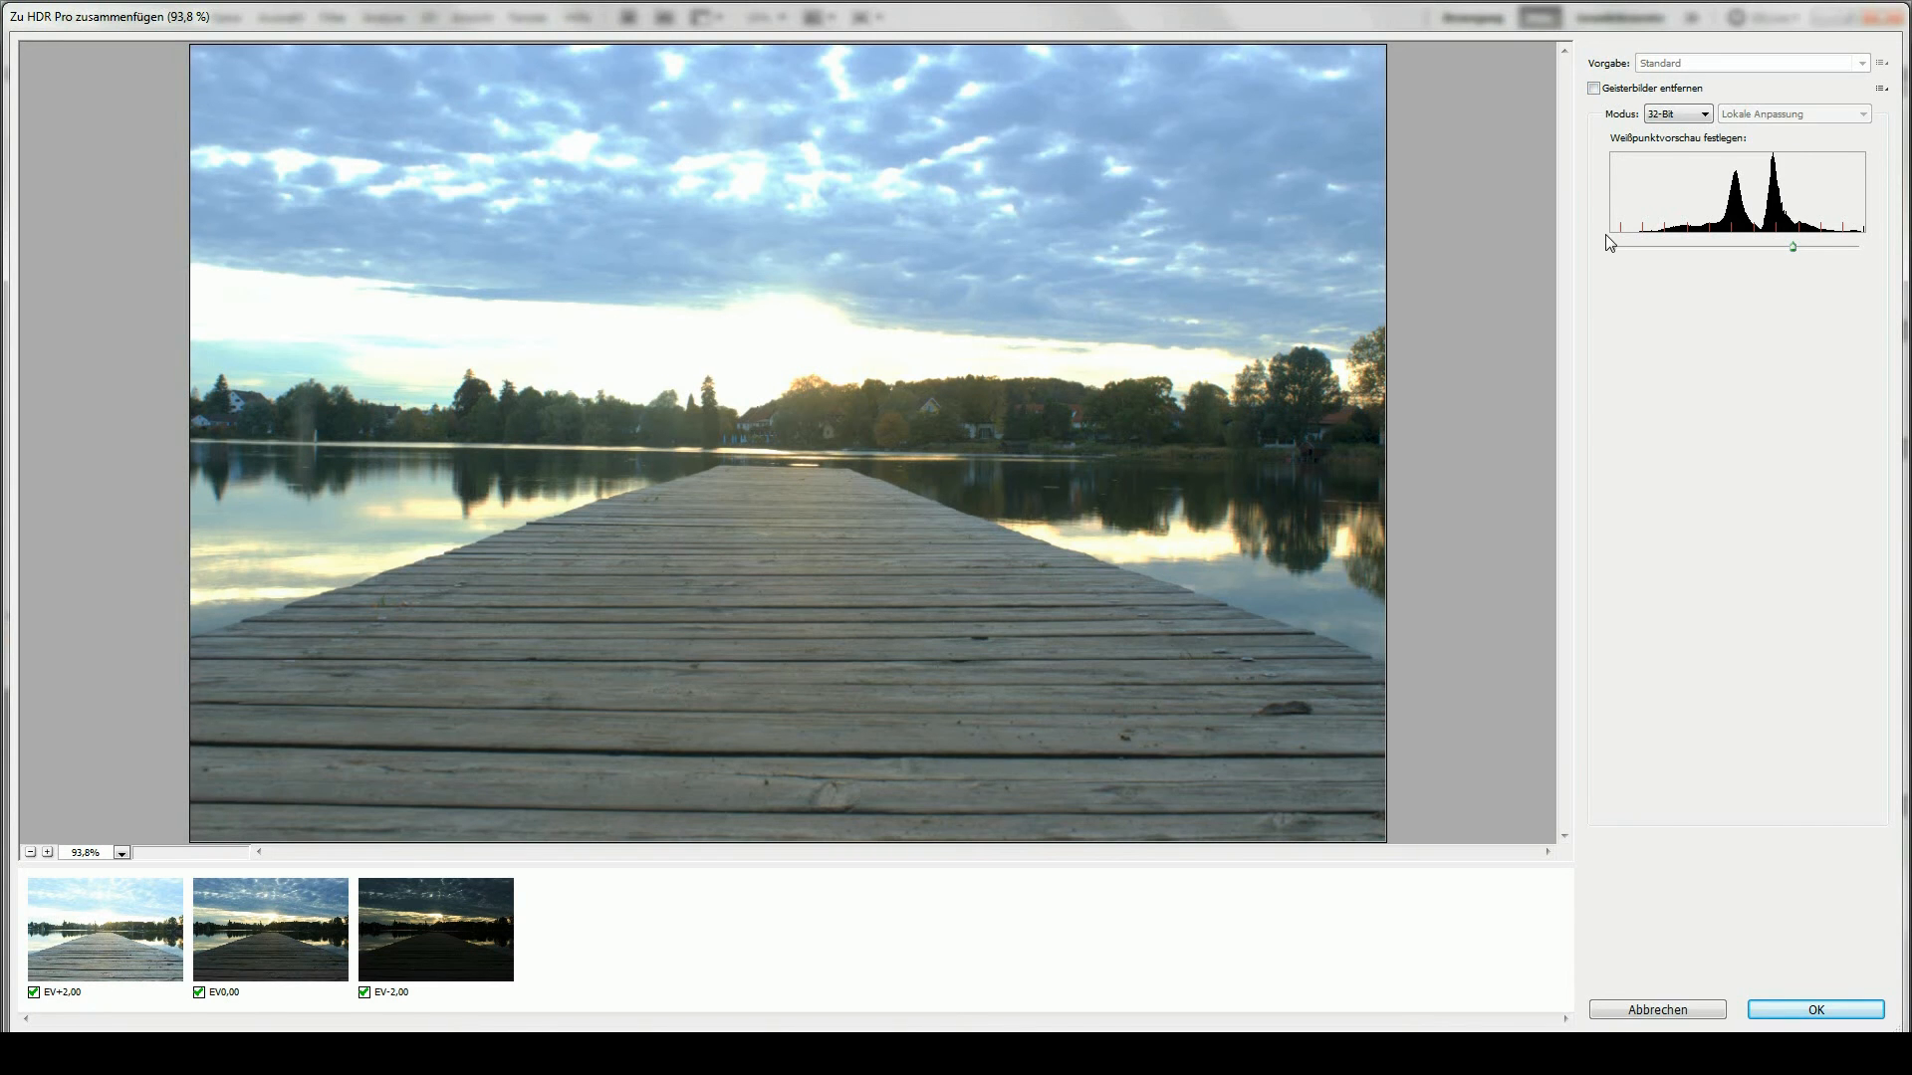
Step: Choose 32-bit mode for the merge and create the HDR image from the three exposures
{"action": "left_click", "coordinate": [1670, 117]}
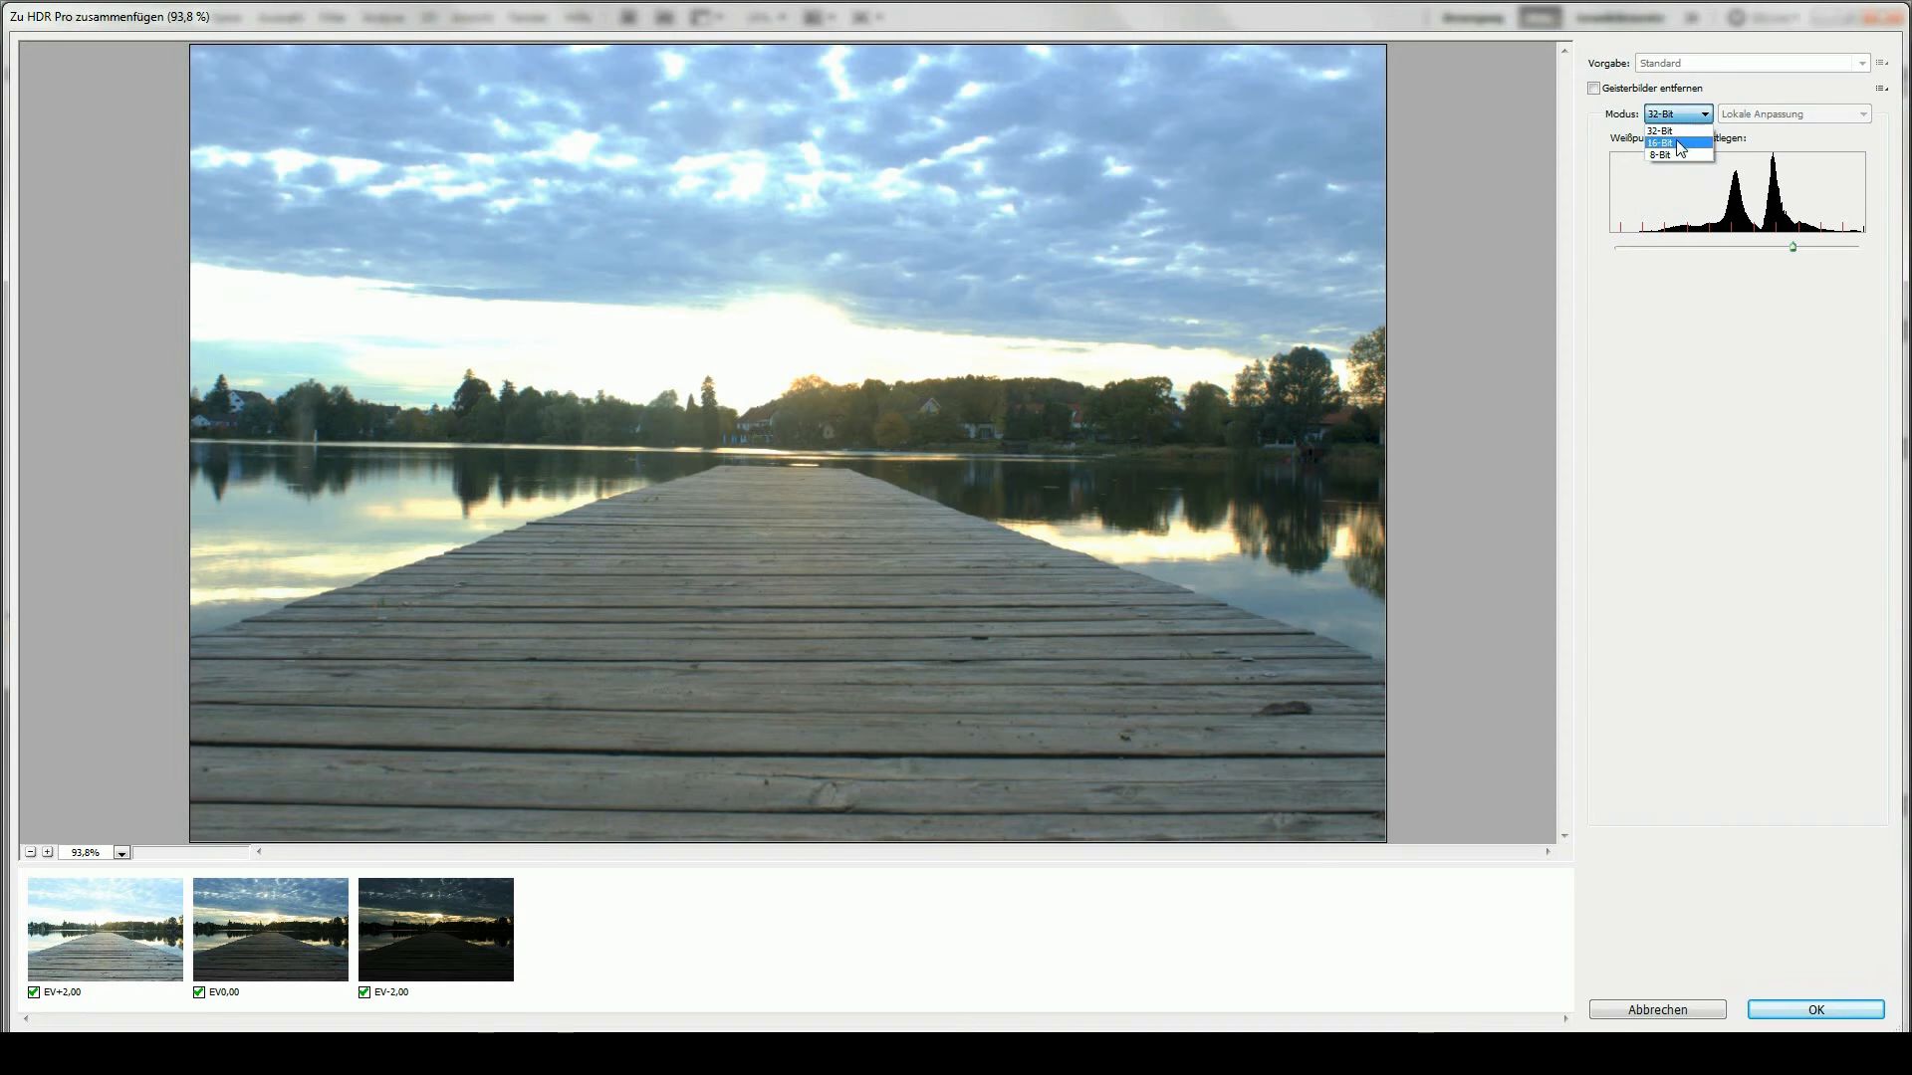
{"action": "left_click", "coordinate": [1677, 131]}
{"action": "left_click", "coordinate": [1811, 1007]}
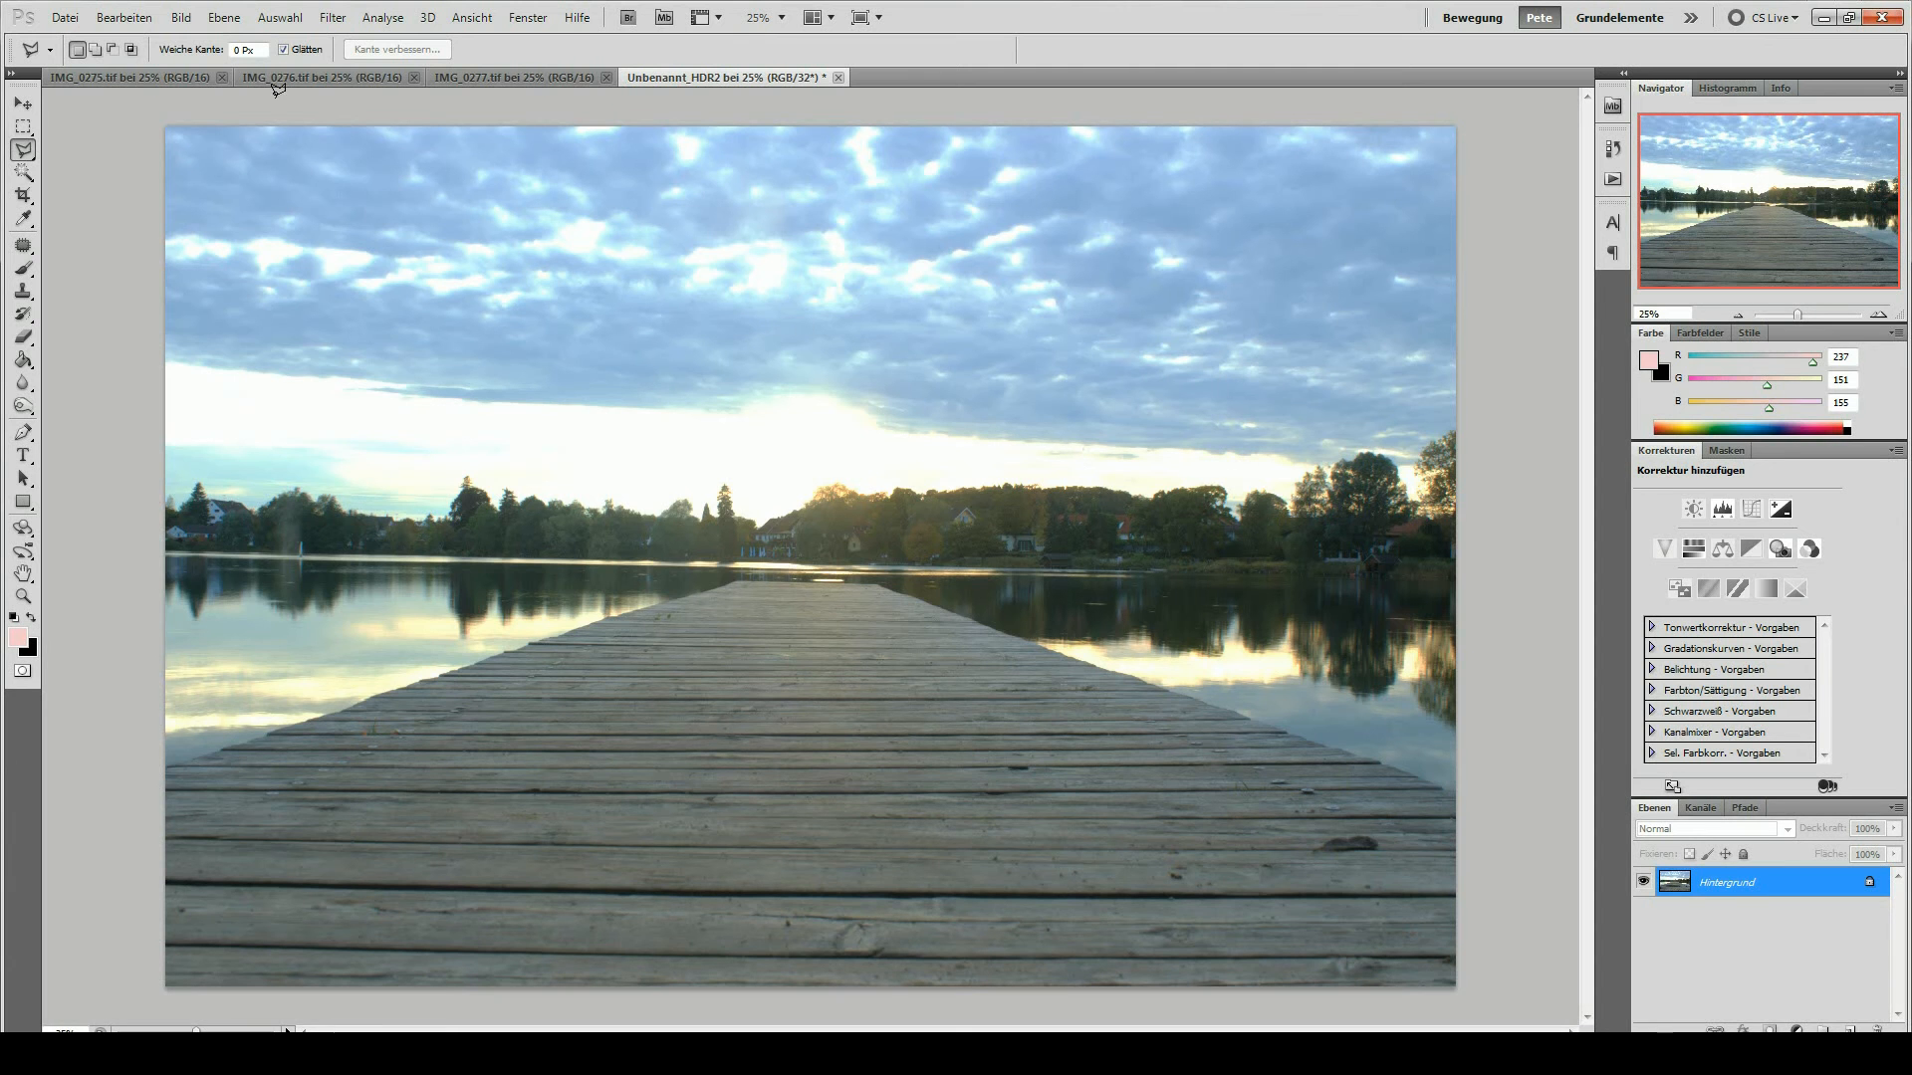
Step: Save the merged image in the HDR folder as a TIFF named PSD_HDR, with 32-bit float depth and ZIP compression
{"action": "left_click", "coordinate": [64, 17]}
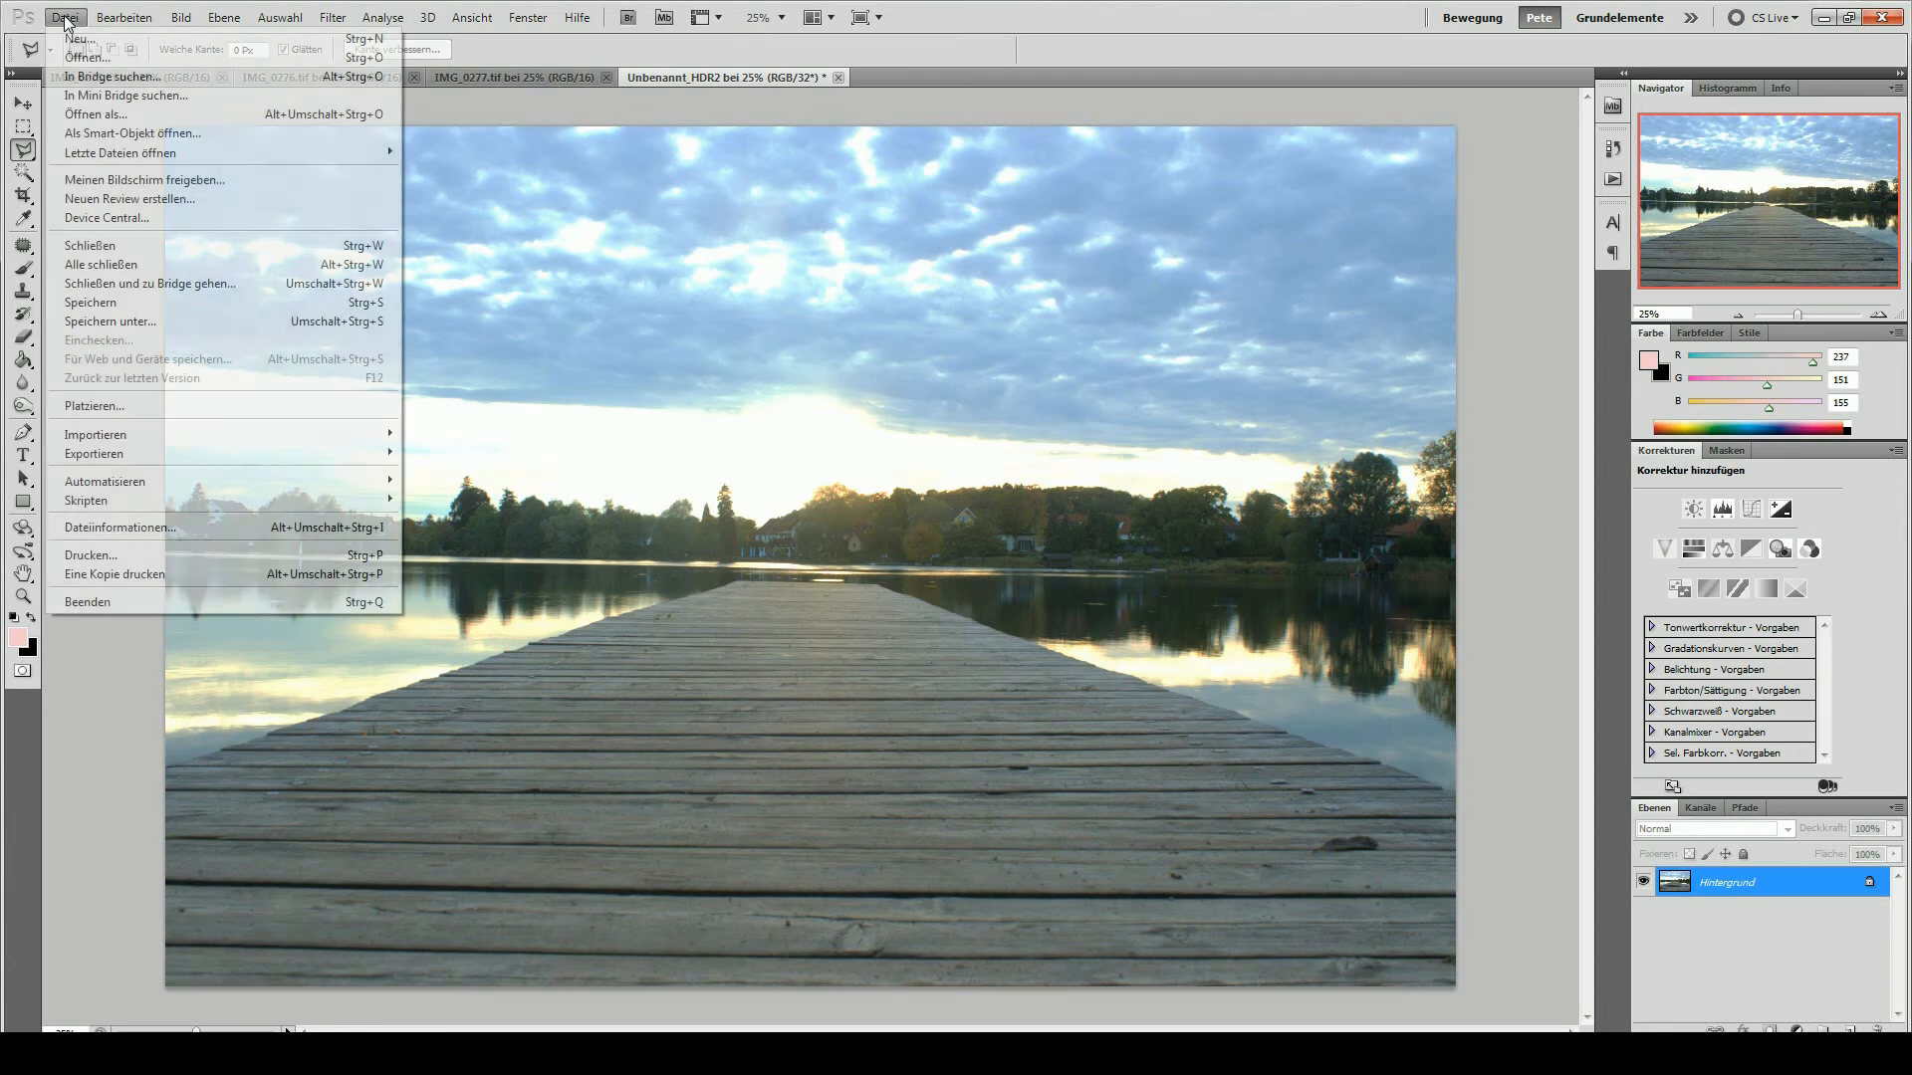
{"action": "left_click", "coordinate": [157, 320]}
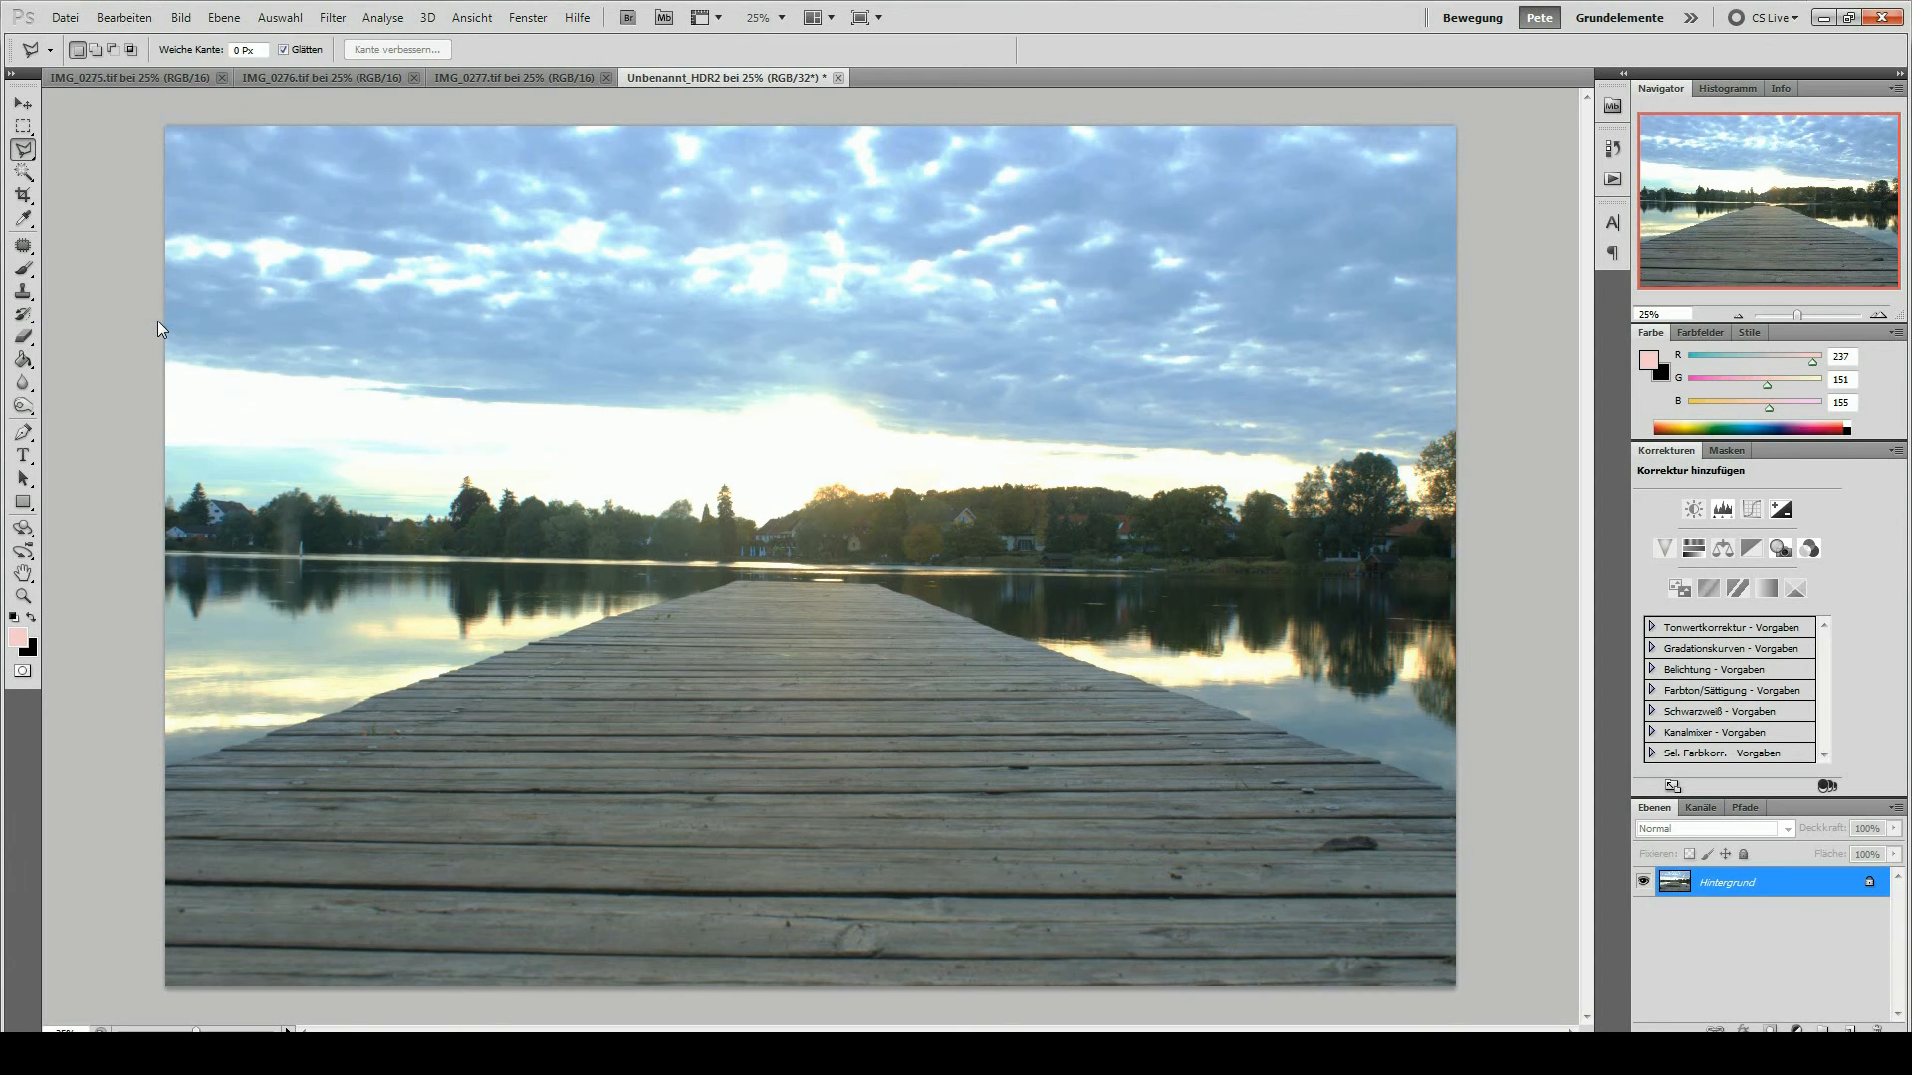
{"action": "left_click", "coordinate": [952, 525]}
{"action": "left_click", "coordinate": [944, 610]}
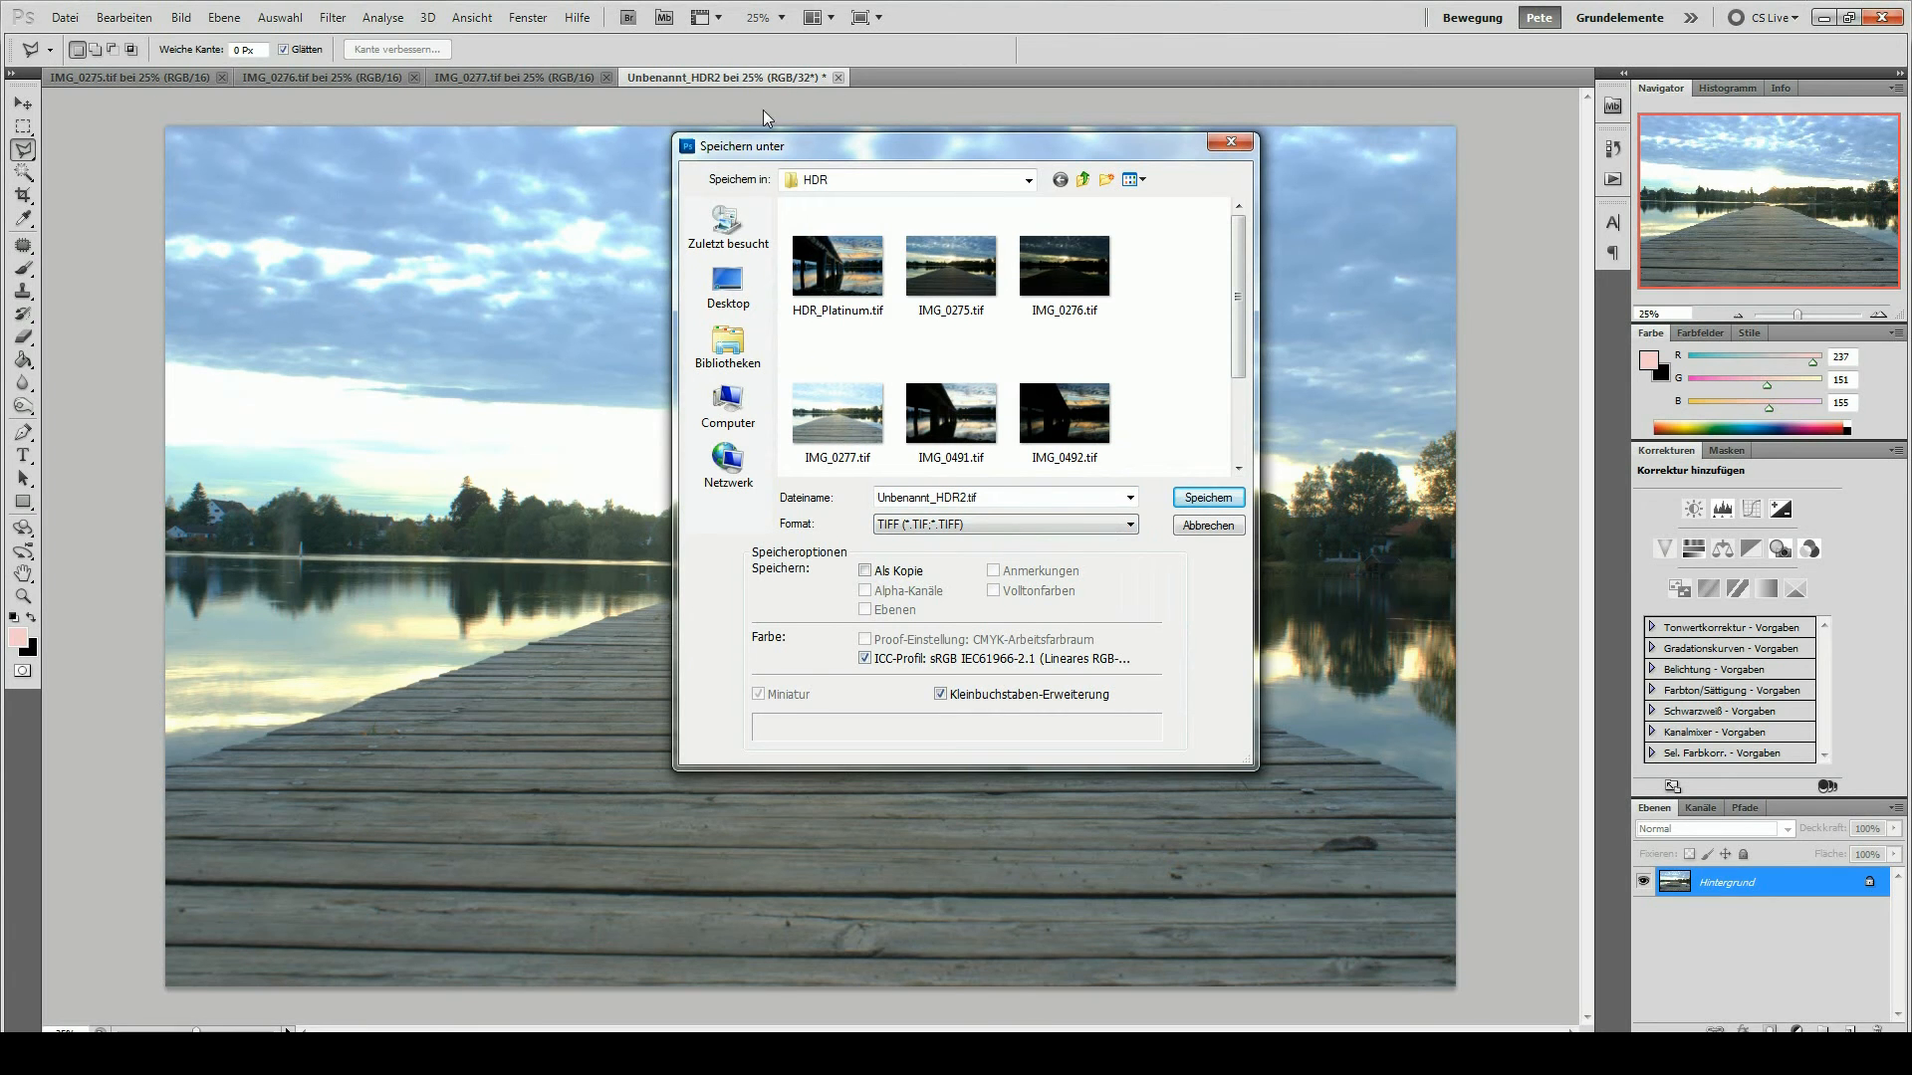
{"action": "left_click", "coordinate": [1005, 495]}
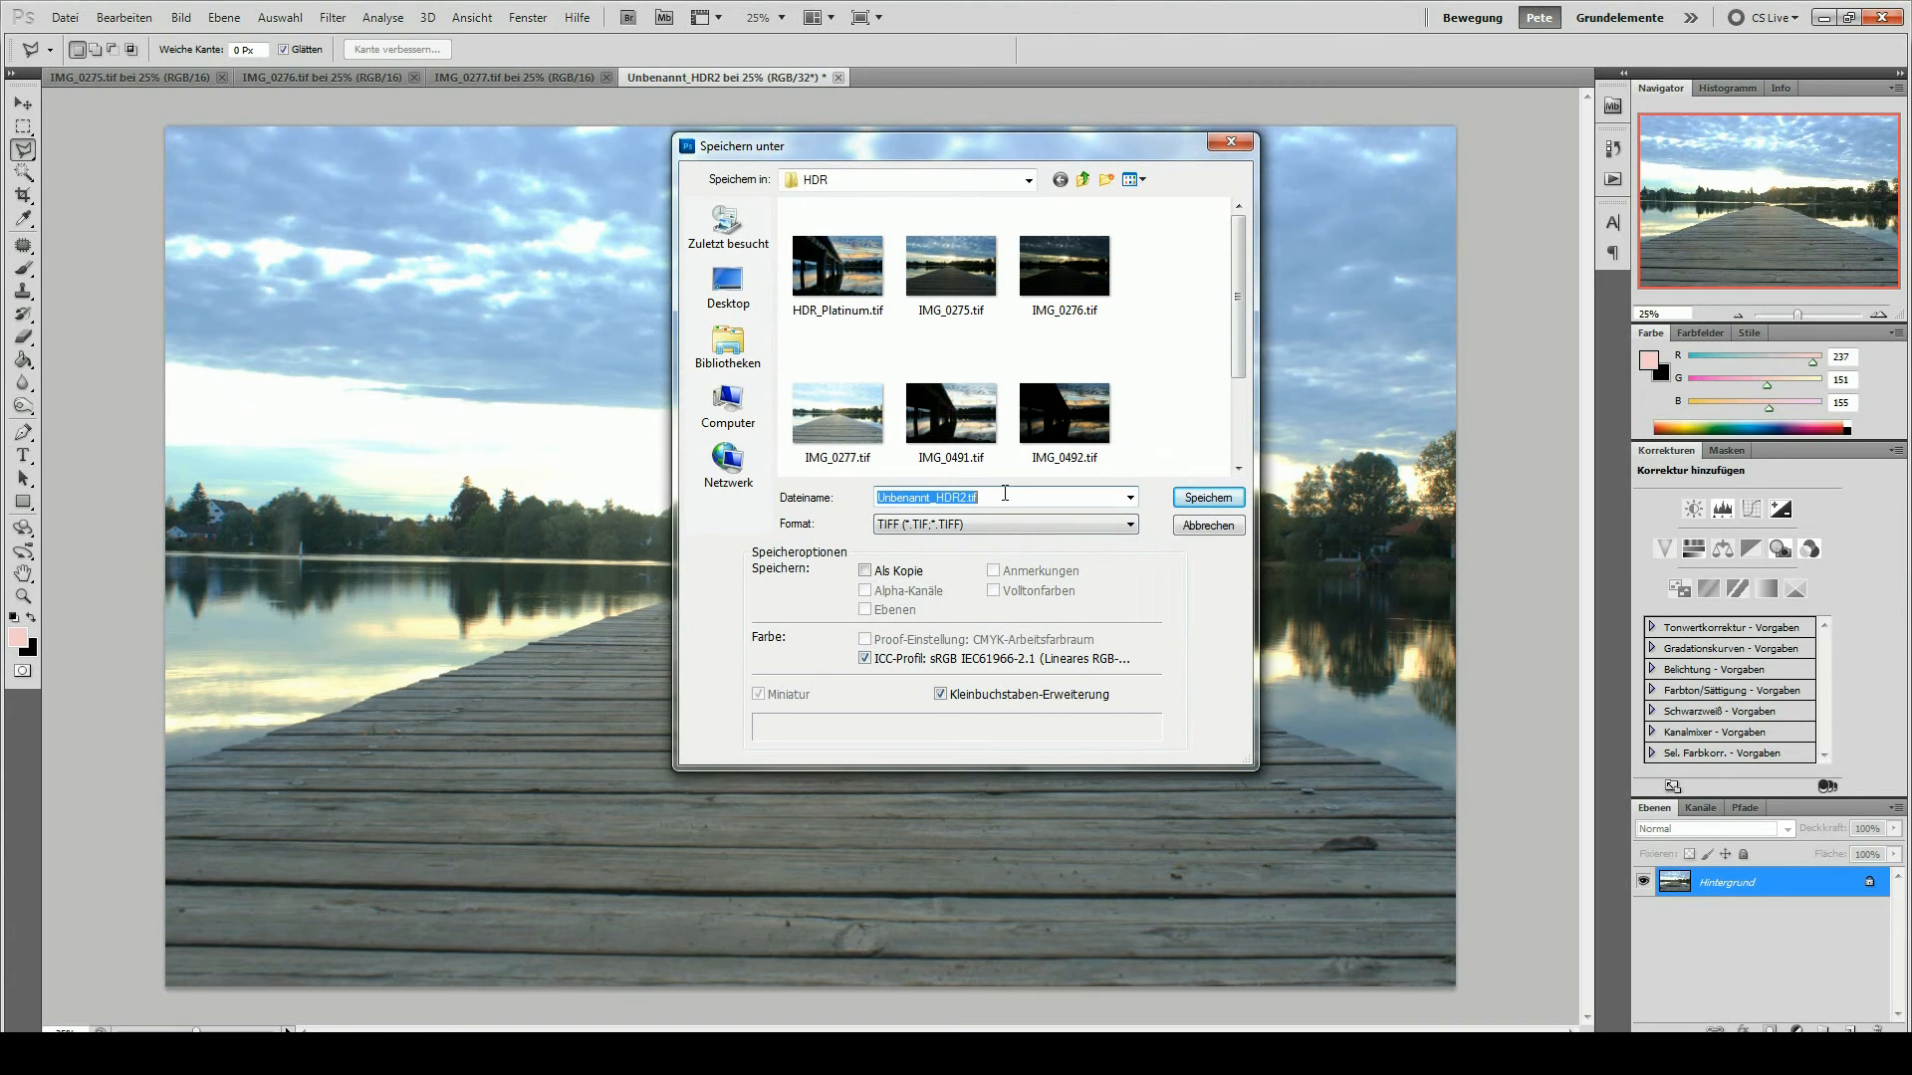
{"action": "type", "text": "PSD_HDR"}
{"action": "left_click", "coordinate": [1214, 503]}
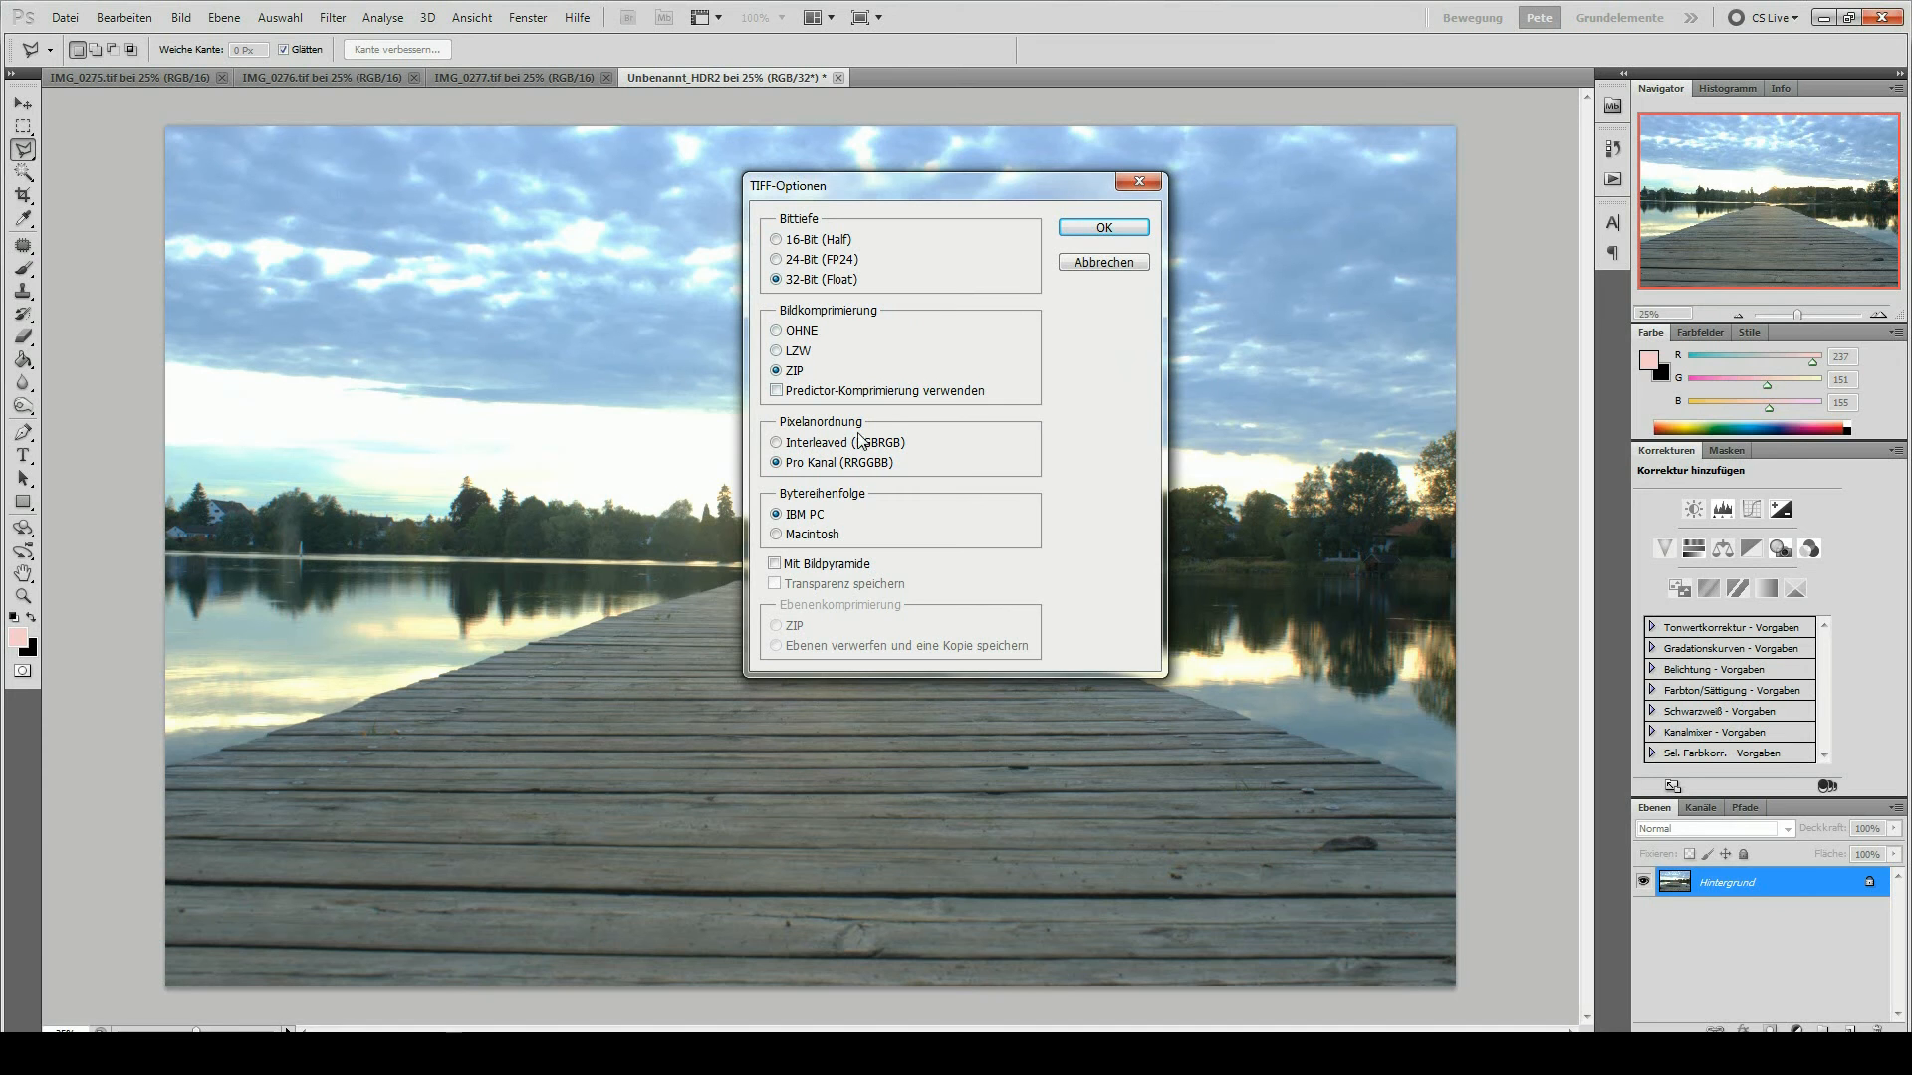
{"action": "left_click", "coordinate": [1100, 225]}
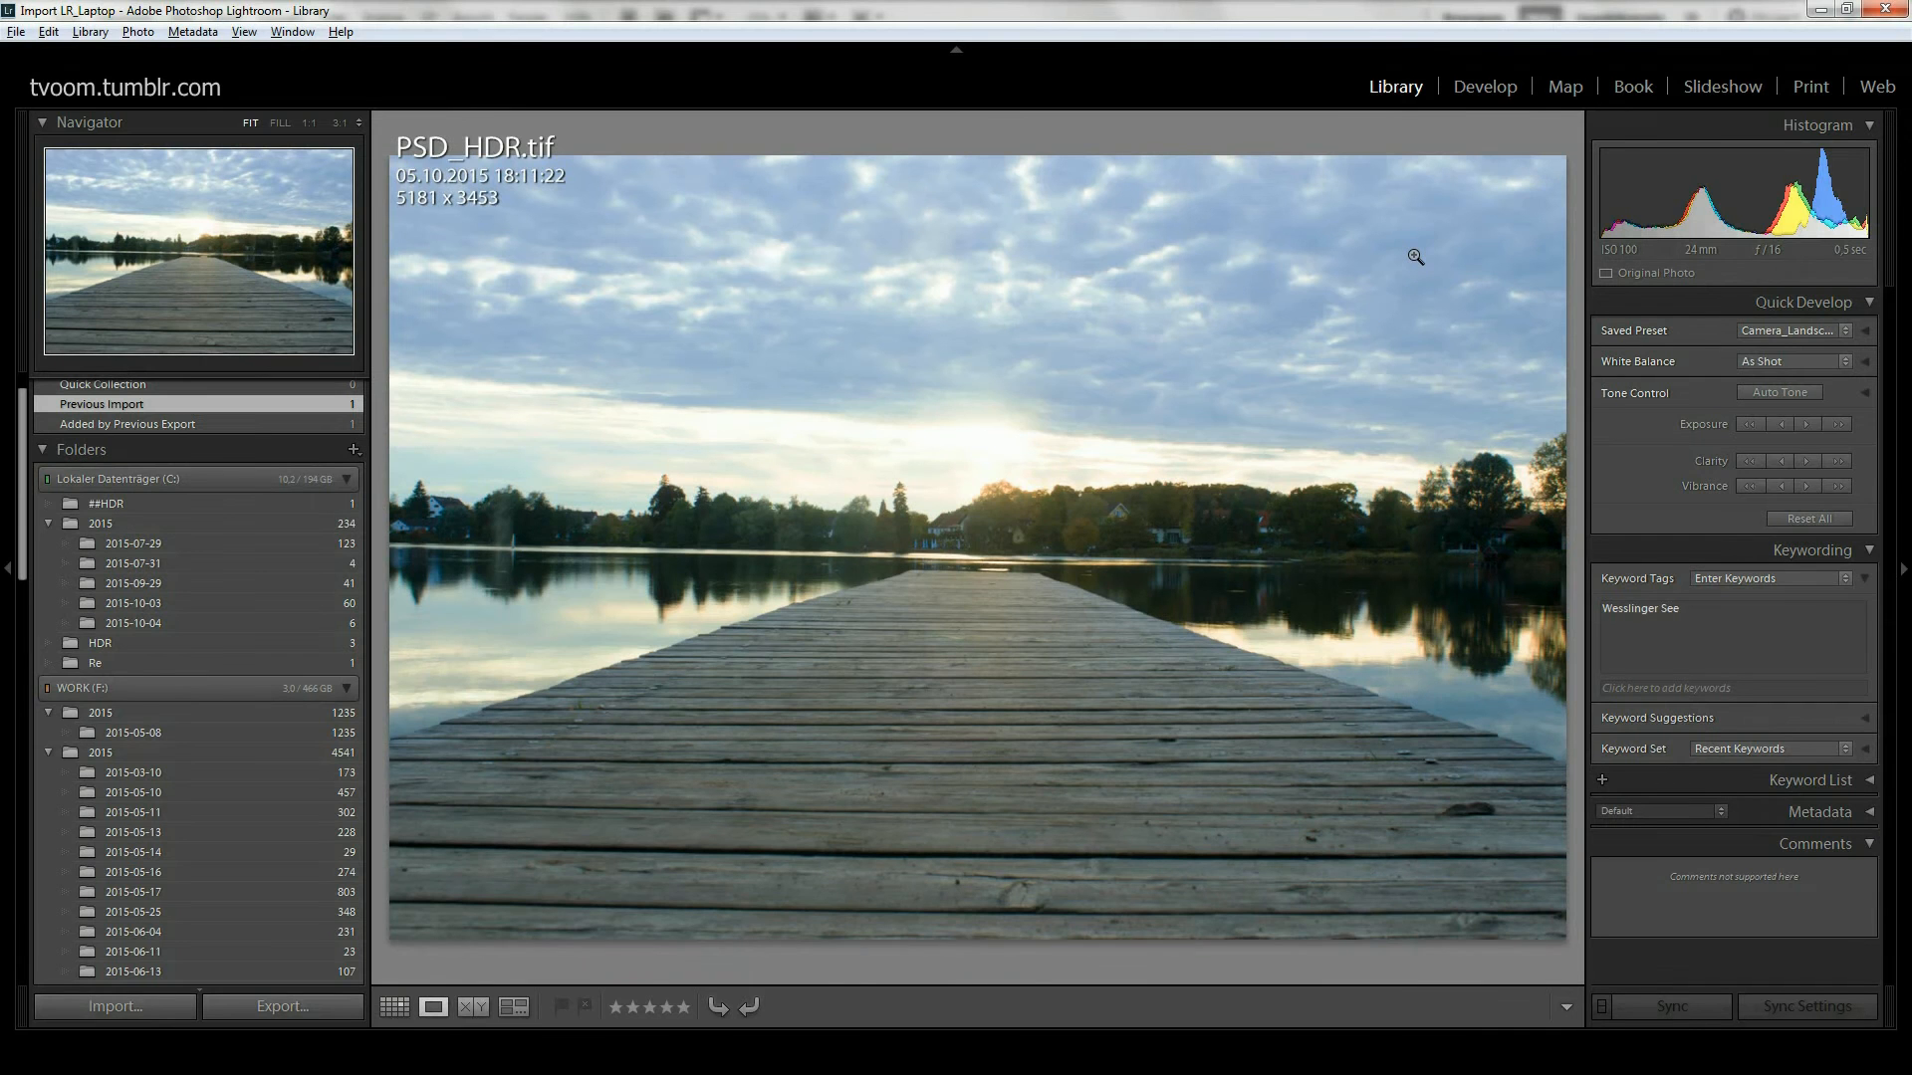
Step: In Lightroom, open PSD_HDR.tif in the Develop module and expand the Basic adjustments
{"action": "key", "text": "alt+Tab"}
{"action": "key", "text": "alt+Tab"}
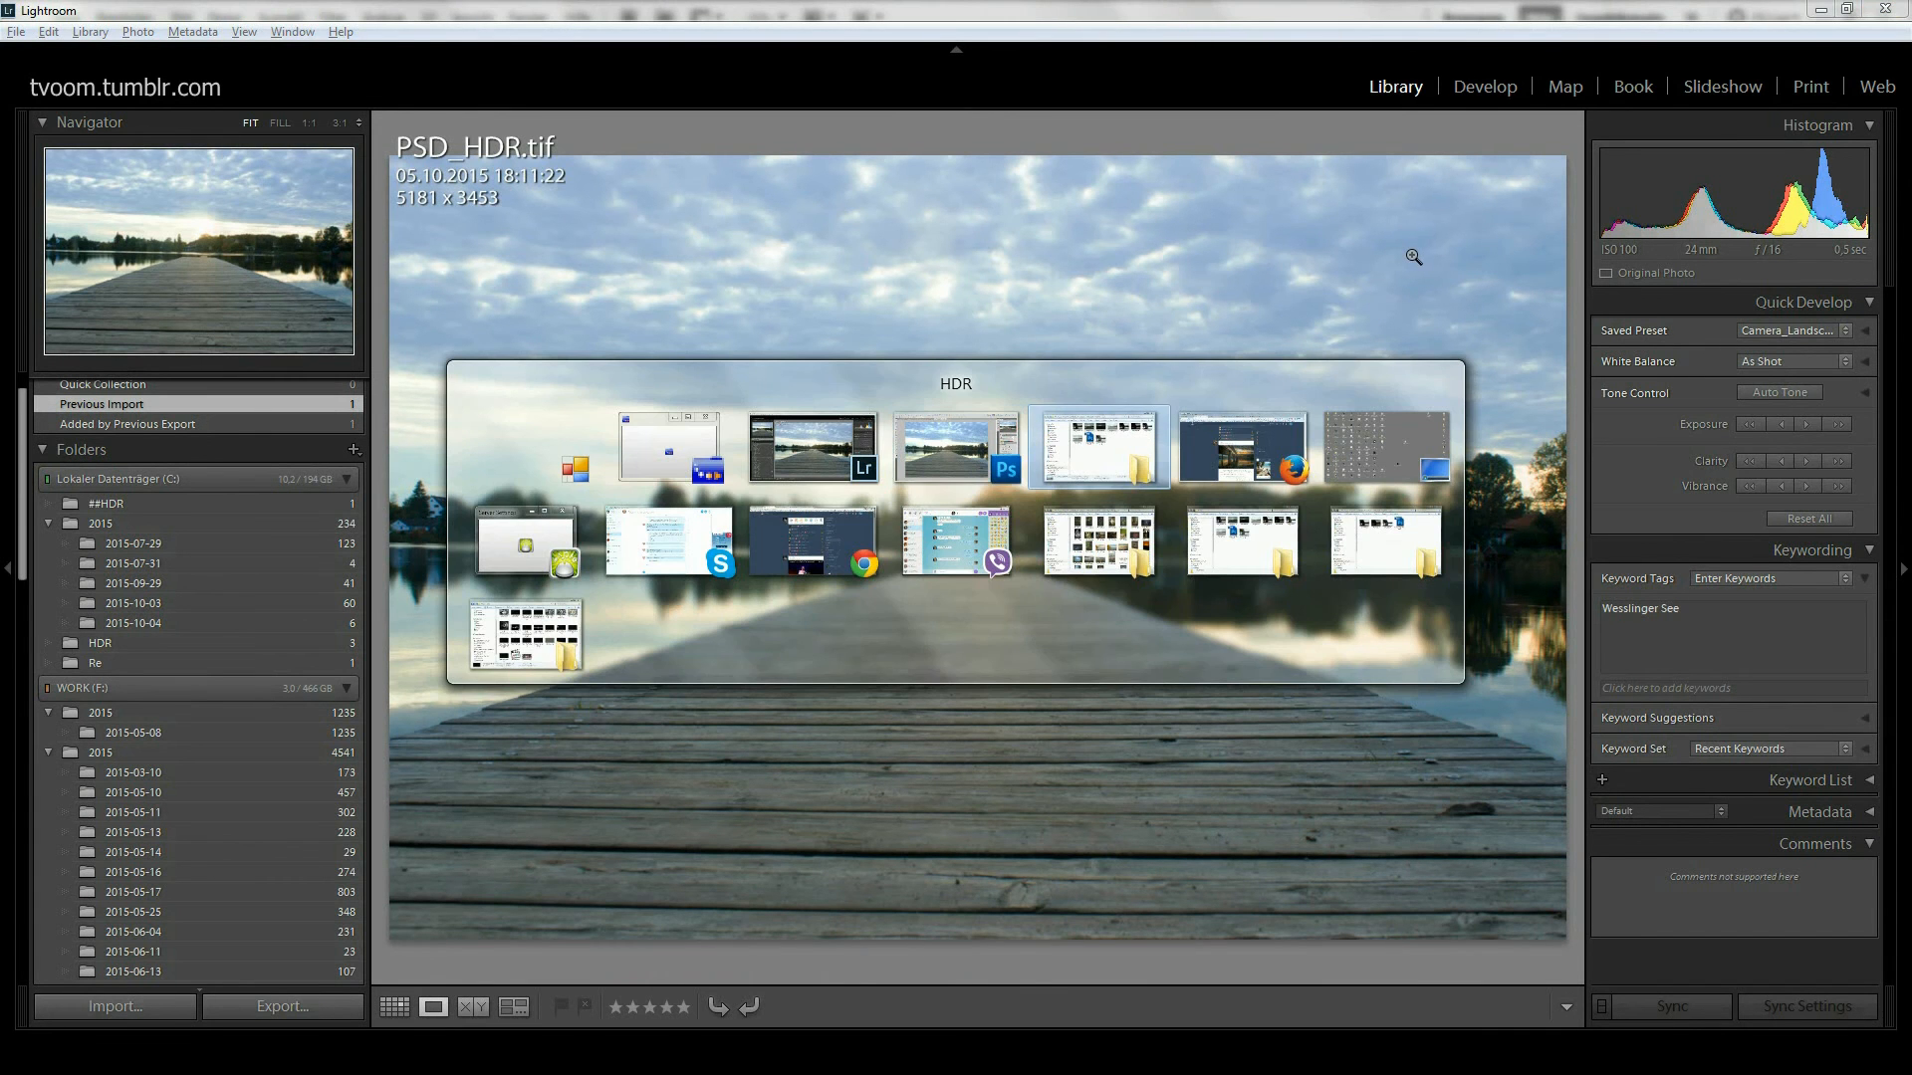
{"action": "left_click", "coordinate": [910, 481]}
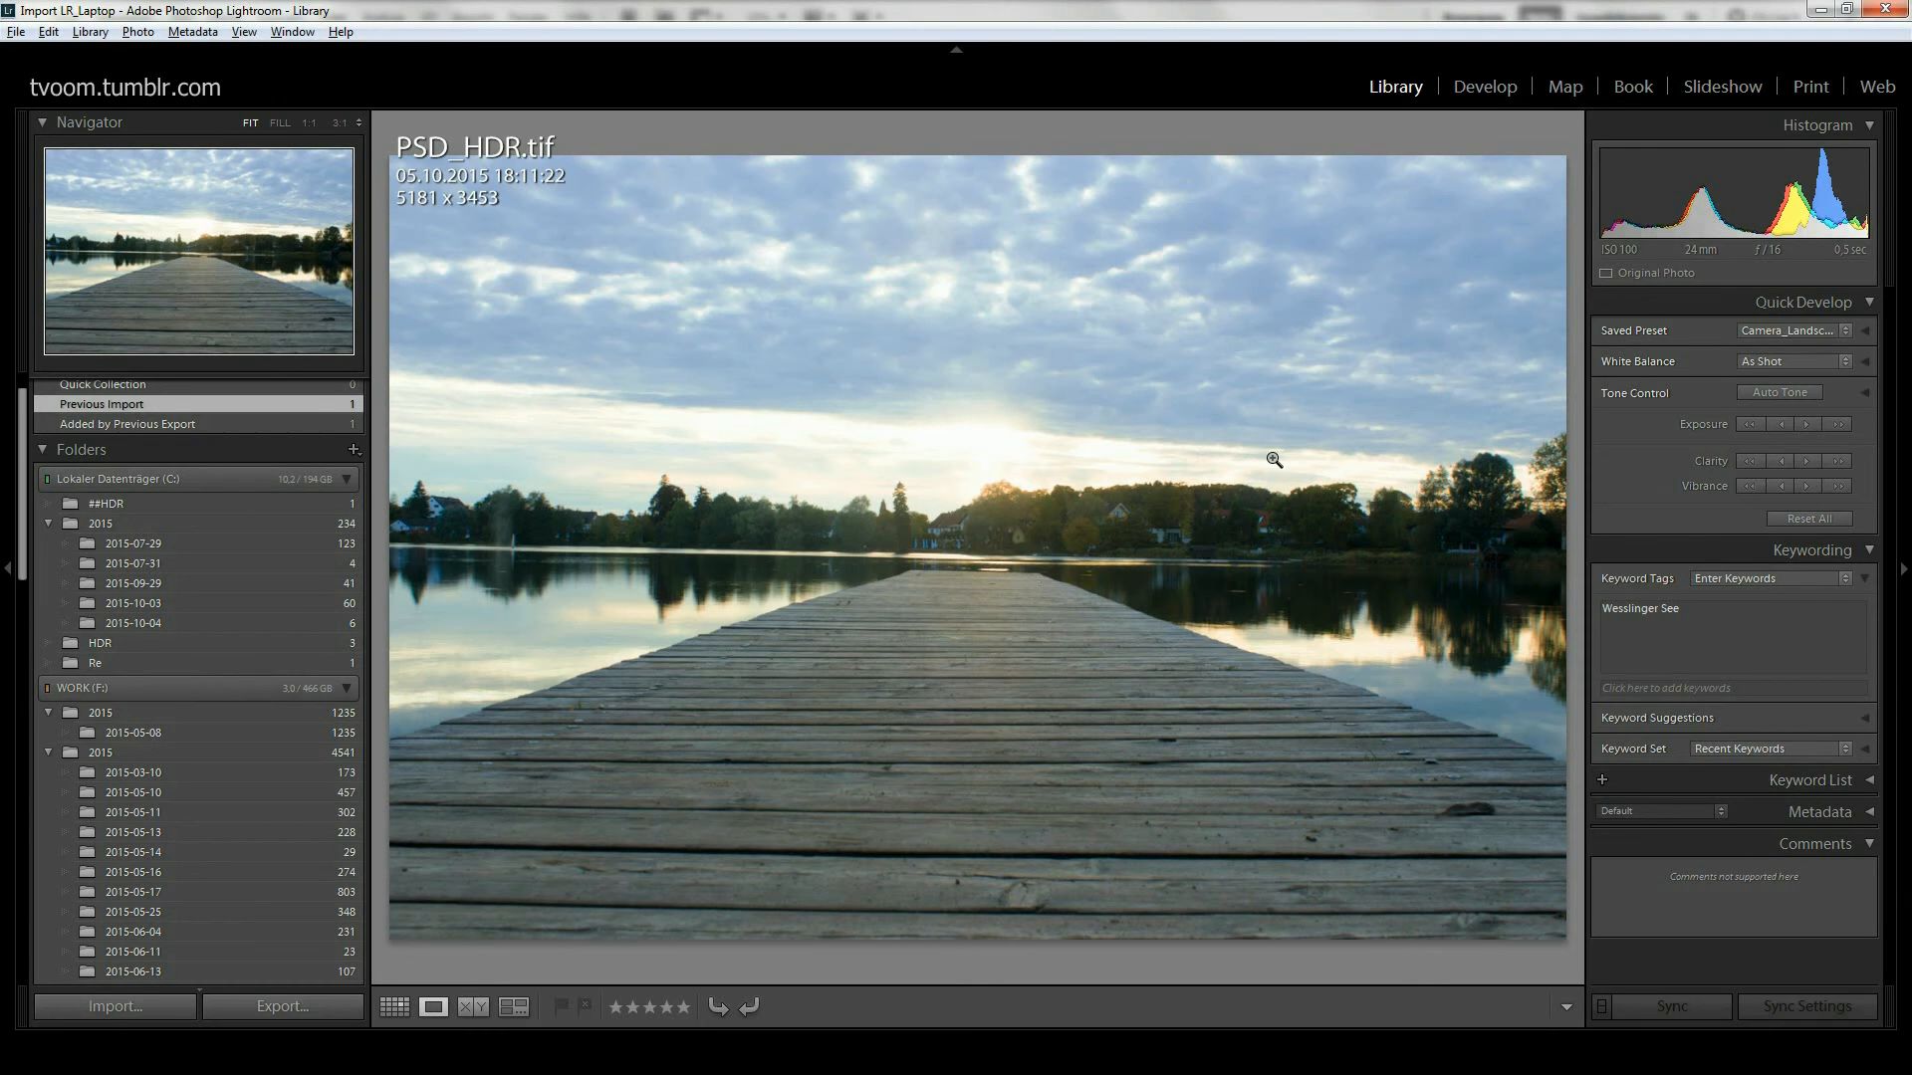
{"action": "left_click", "coordinate": [1486, 86]}
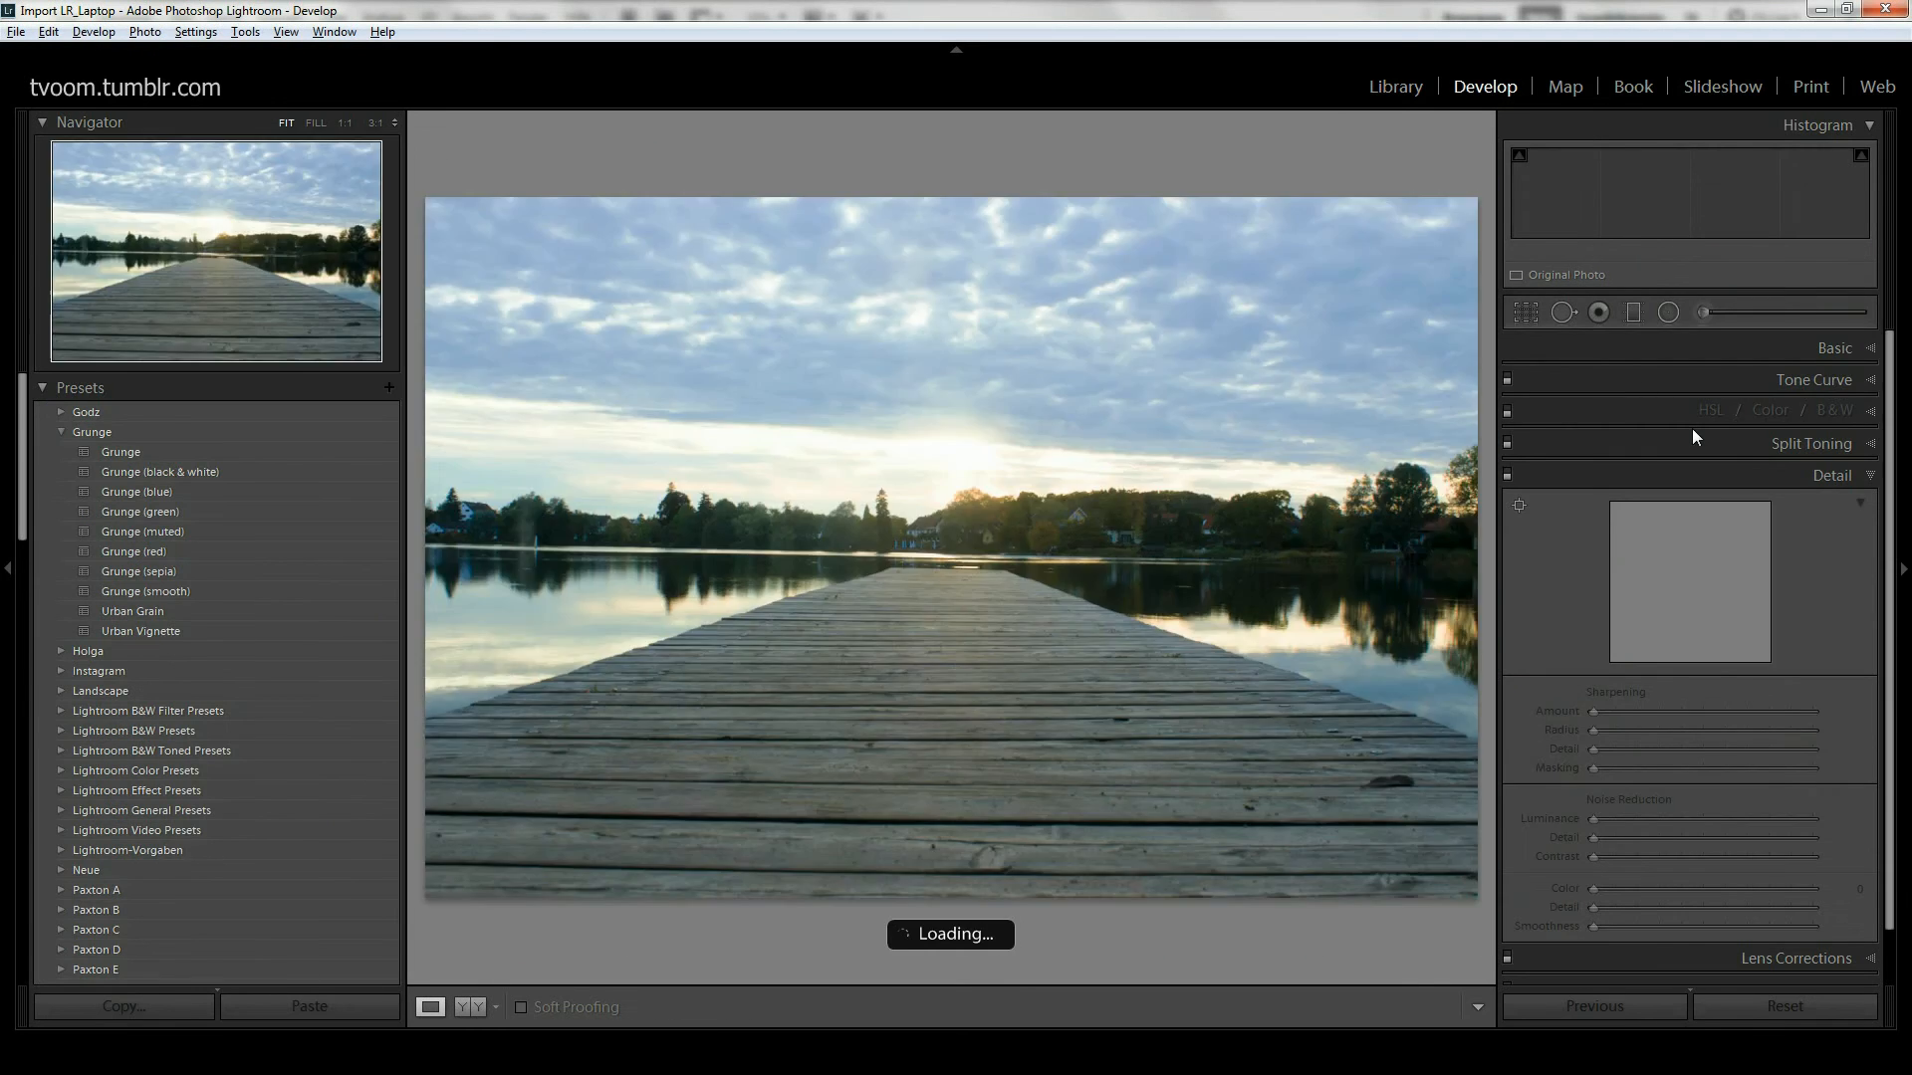
{"action": "left_click", "coordinate": [1871, 349]}
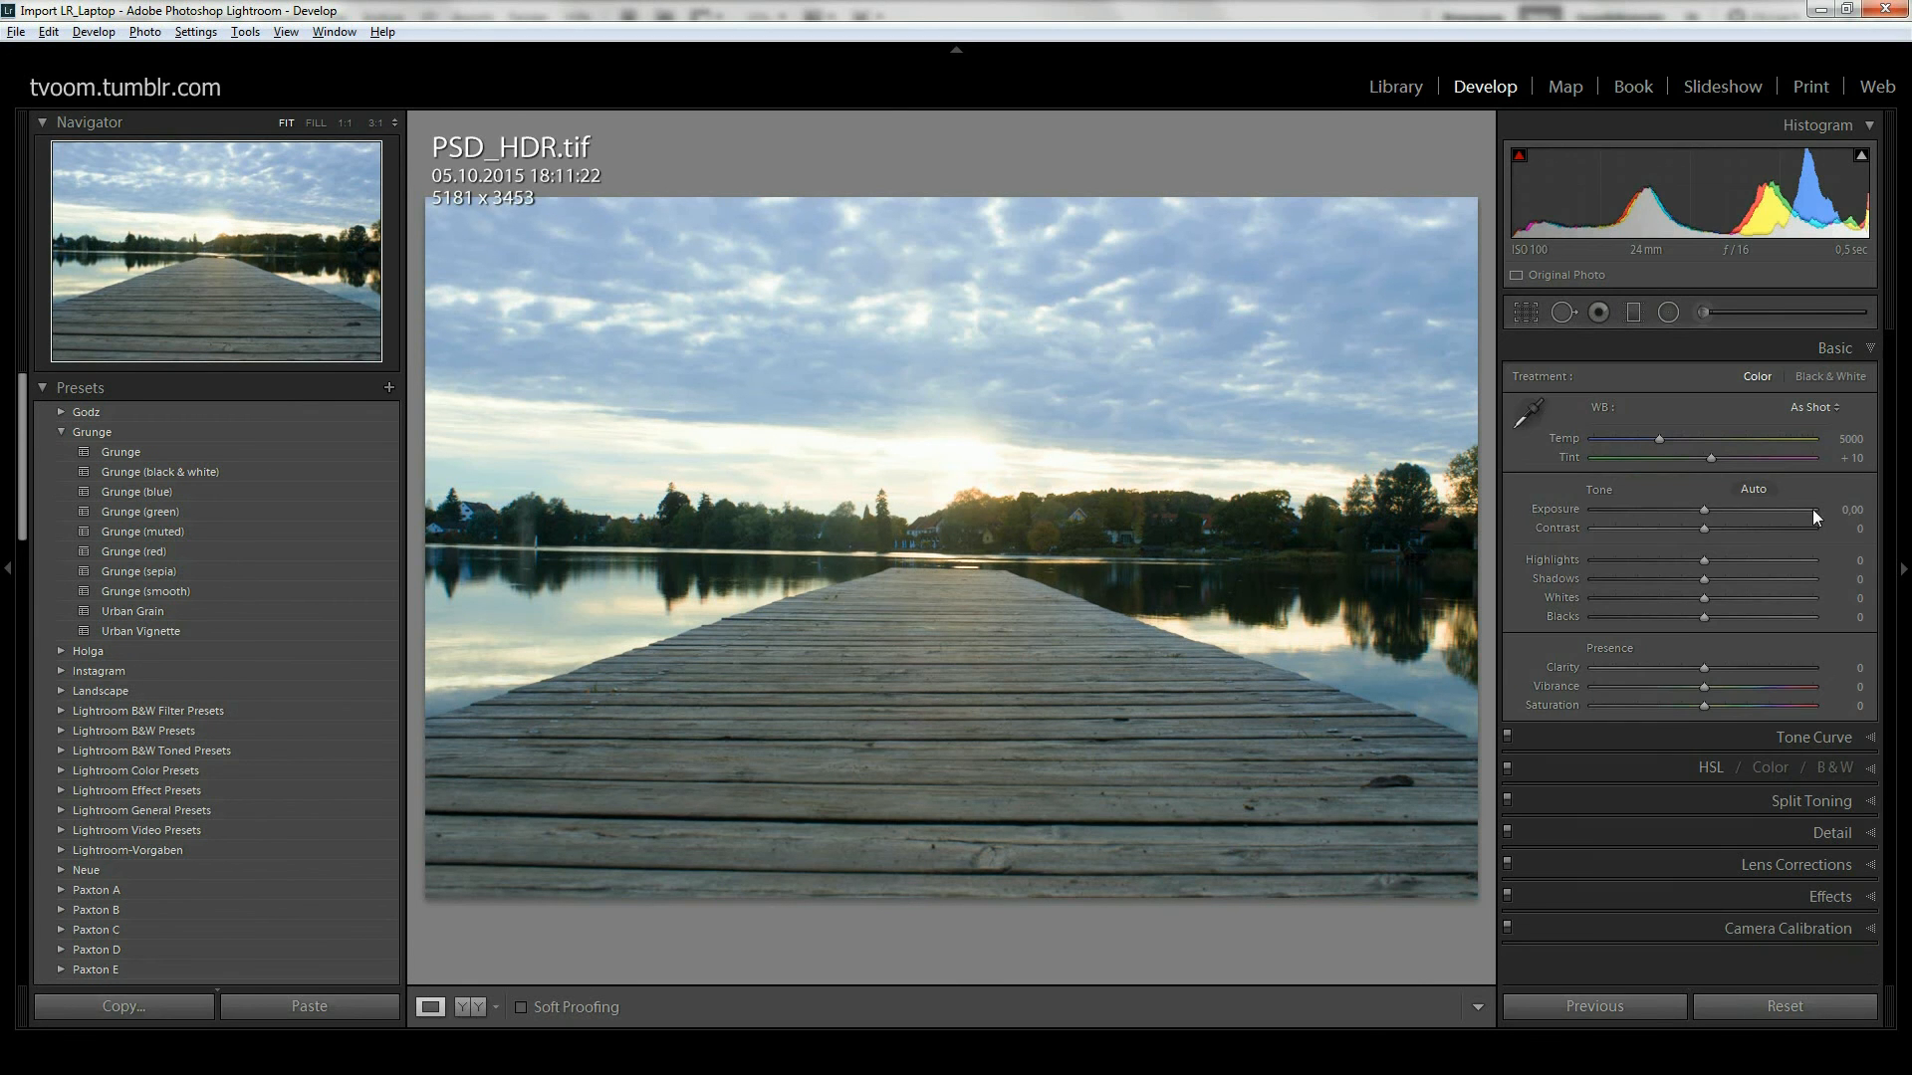
Step: Adjust the tones of PSD_HDR.tif by setting Whites to -100, Shadows to +100 and Blacks to -7
{"action": "left_click_drag", "start_coordinate": [1702, 598], "coordinate": [1571, 599]}
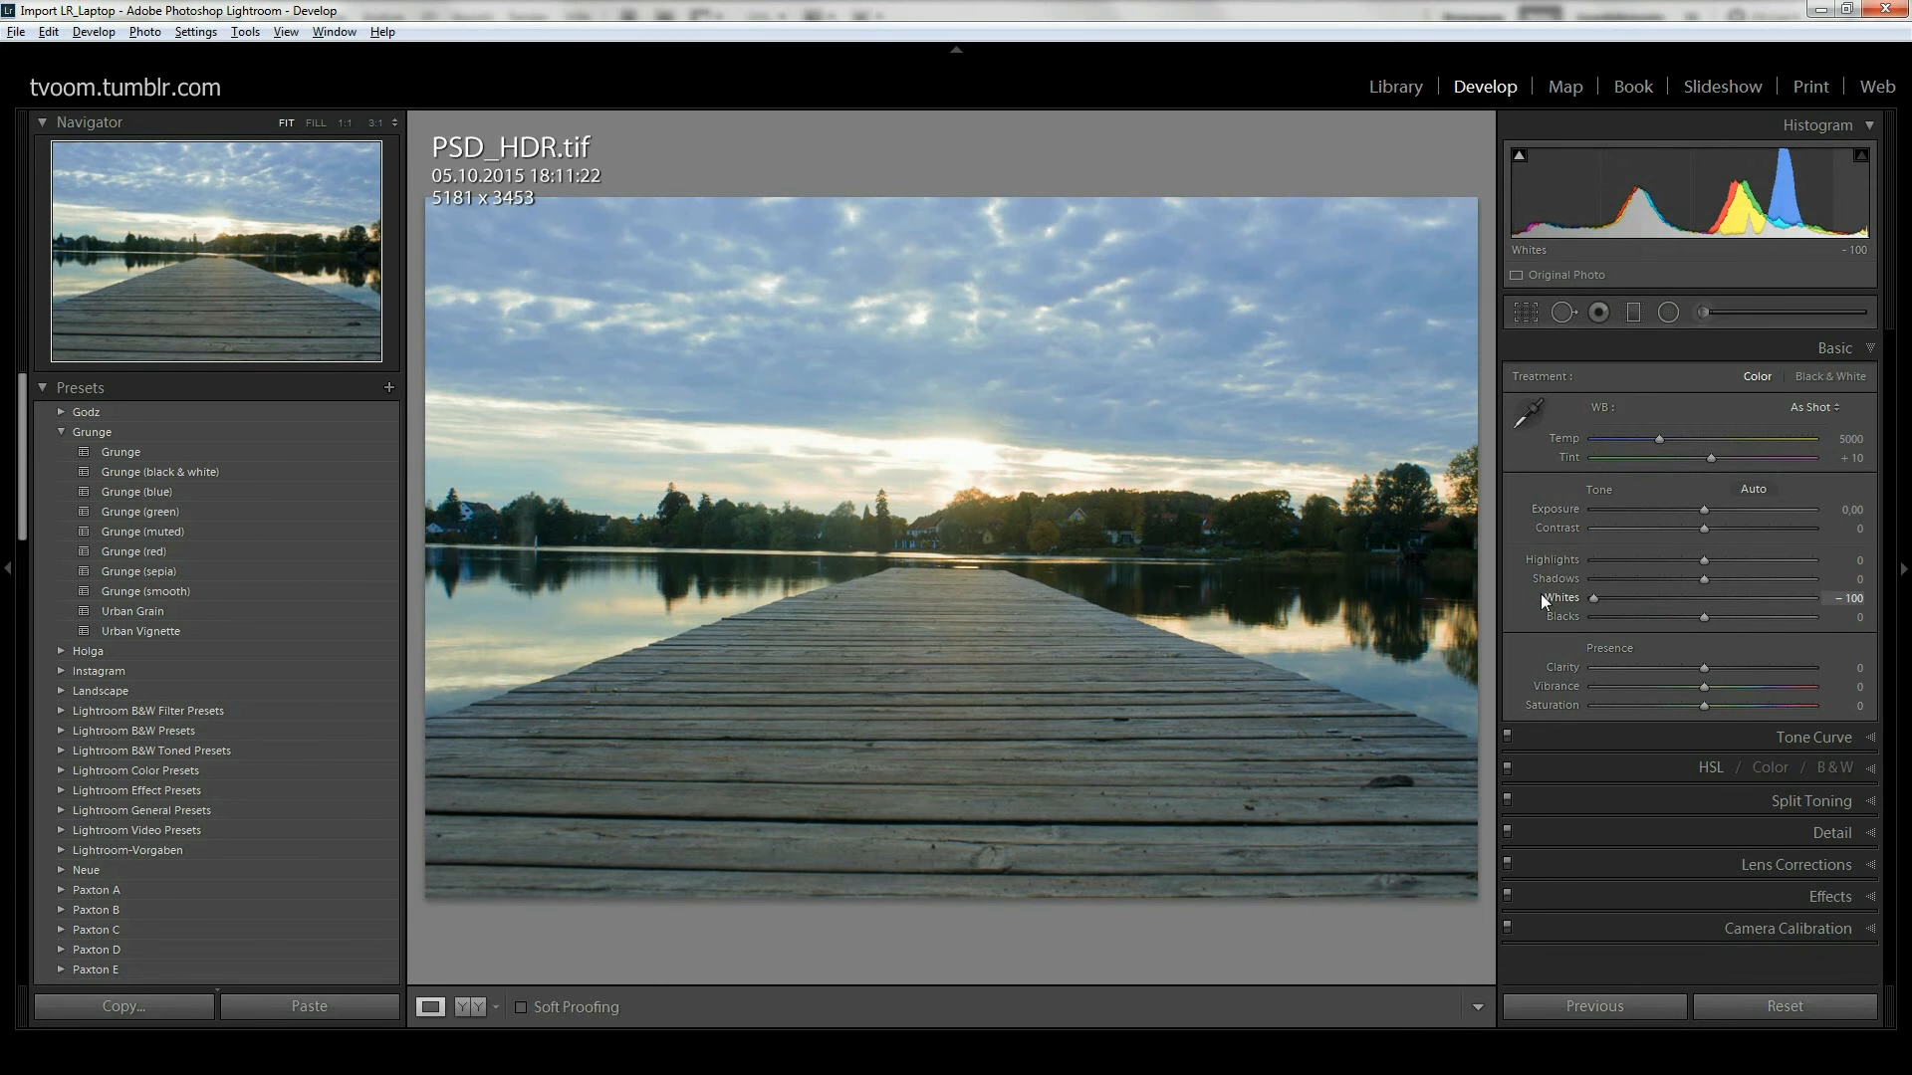
{"action": "left_click_drag", "start_coordinate": [1704, 579], "coordinate": [1812, 581]}
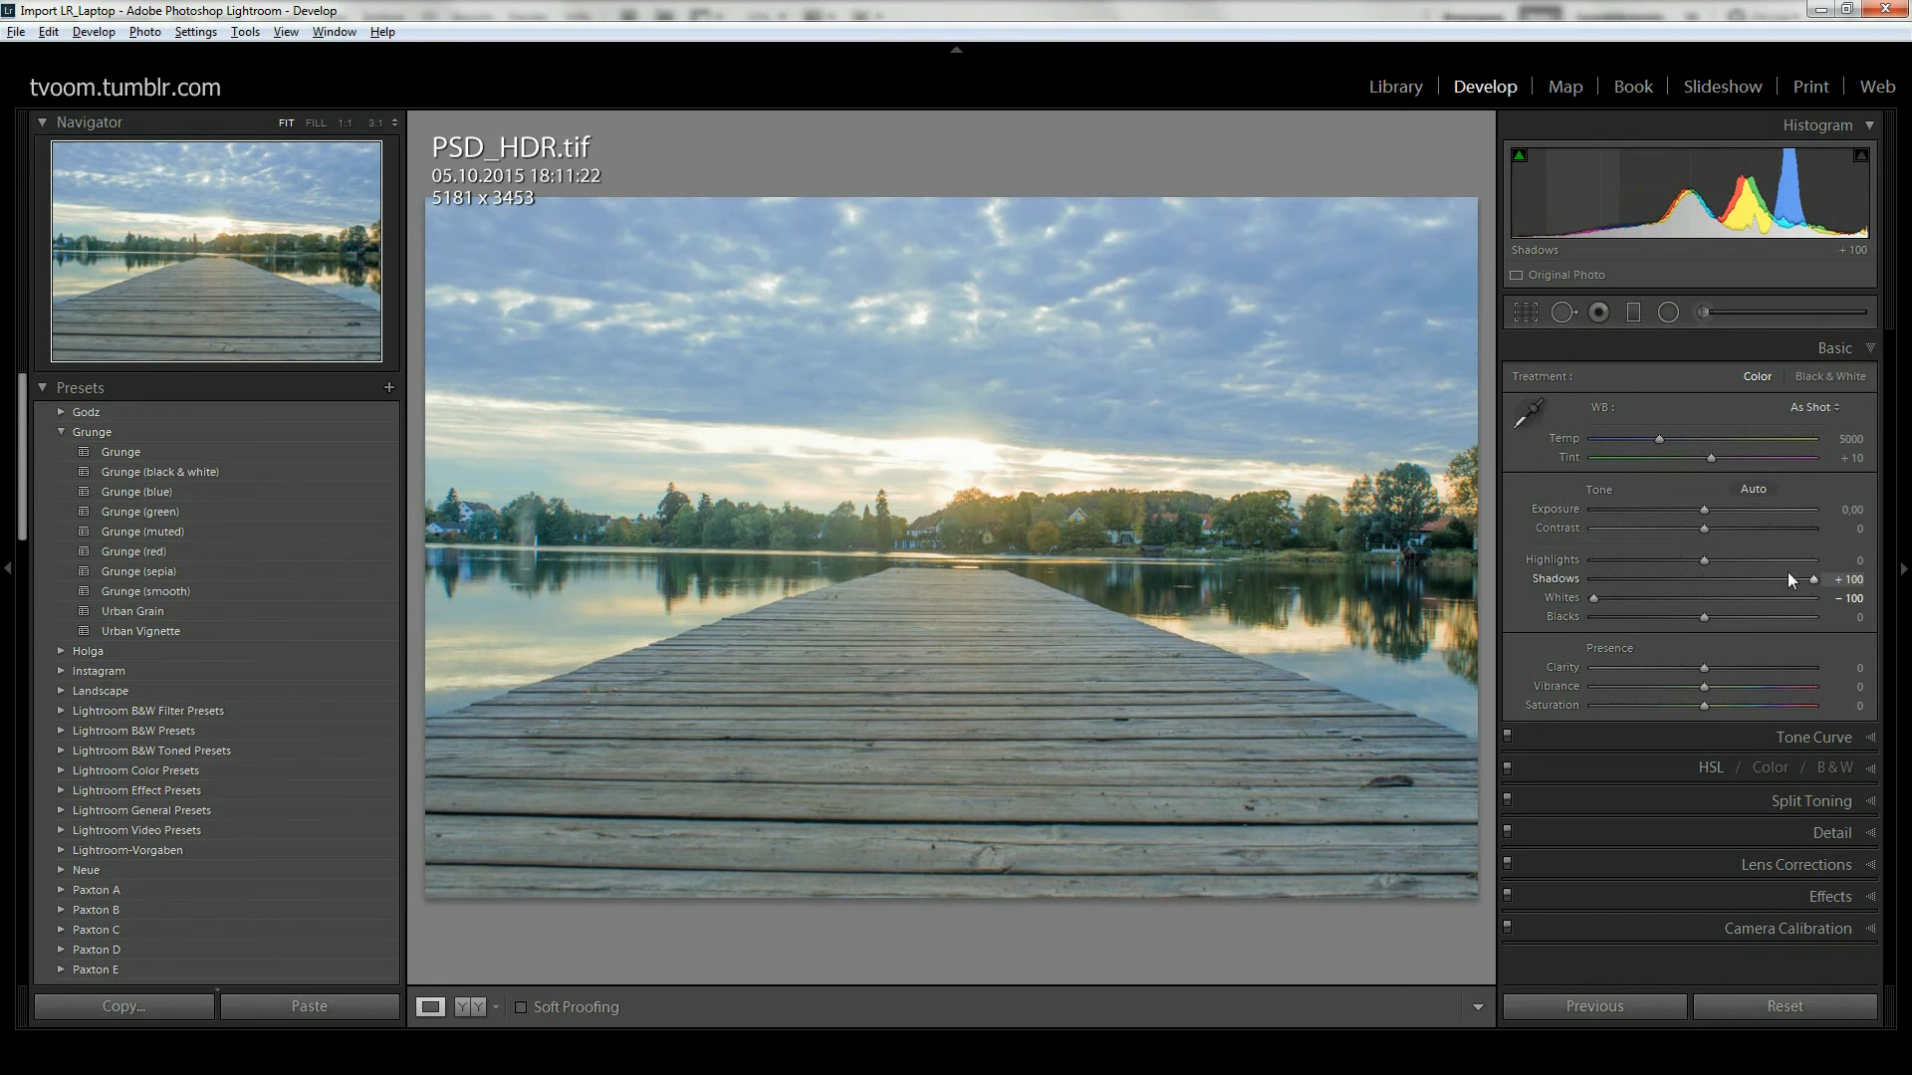
{"action": "left_click", "coordinate": [1199, 527]}
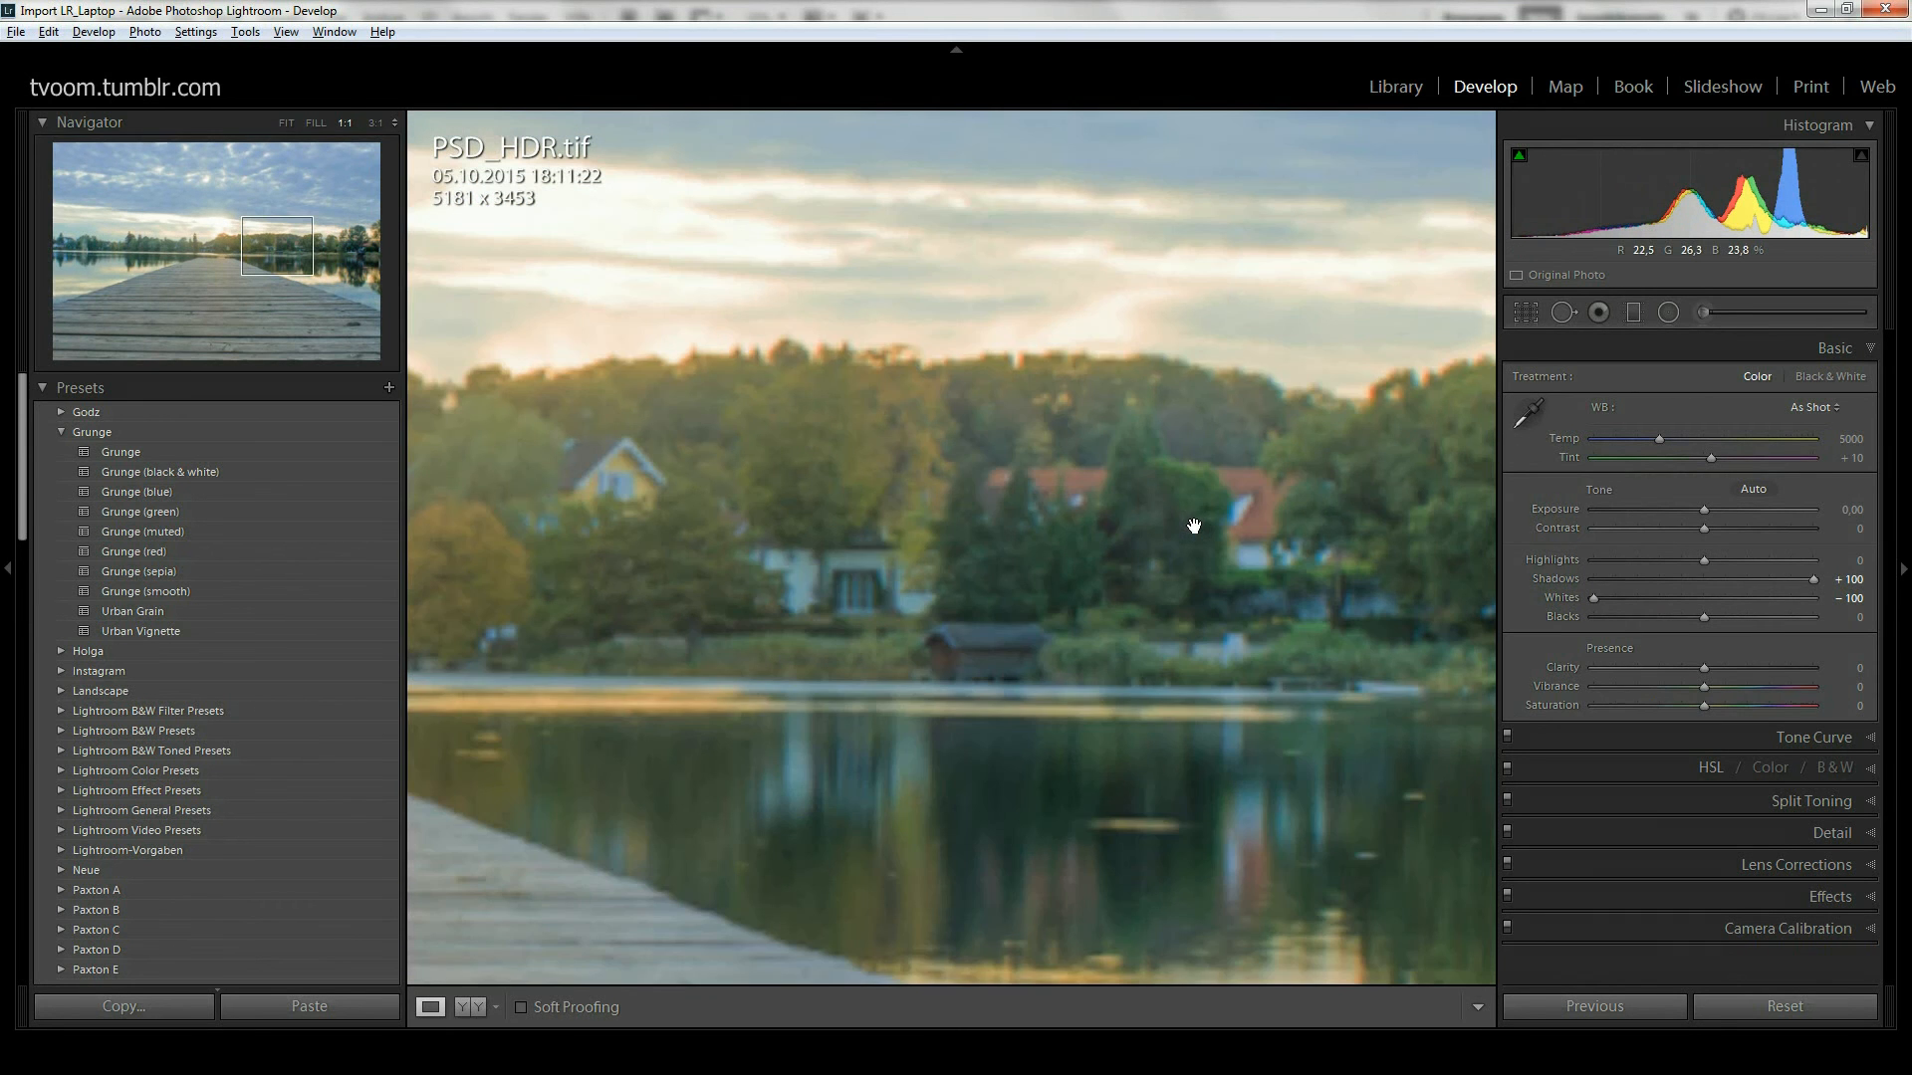
{"action": "left_click", "coordinate": [1134, 514]}
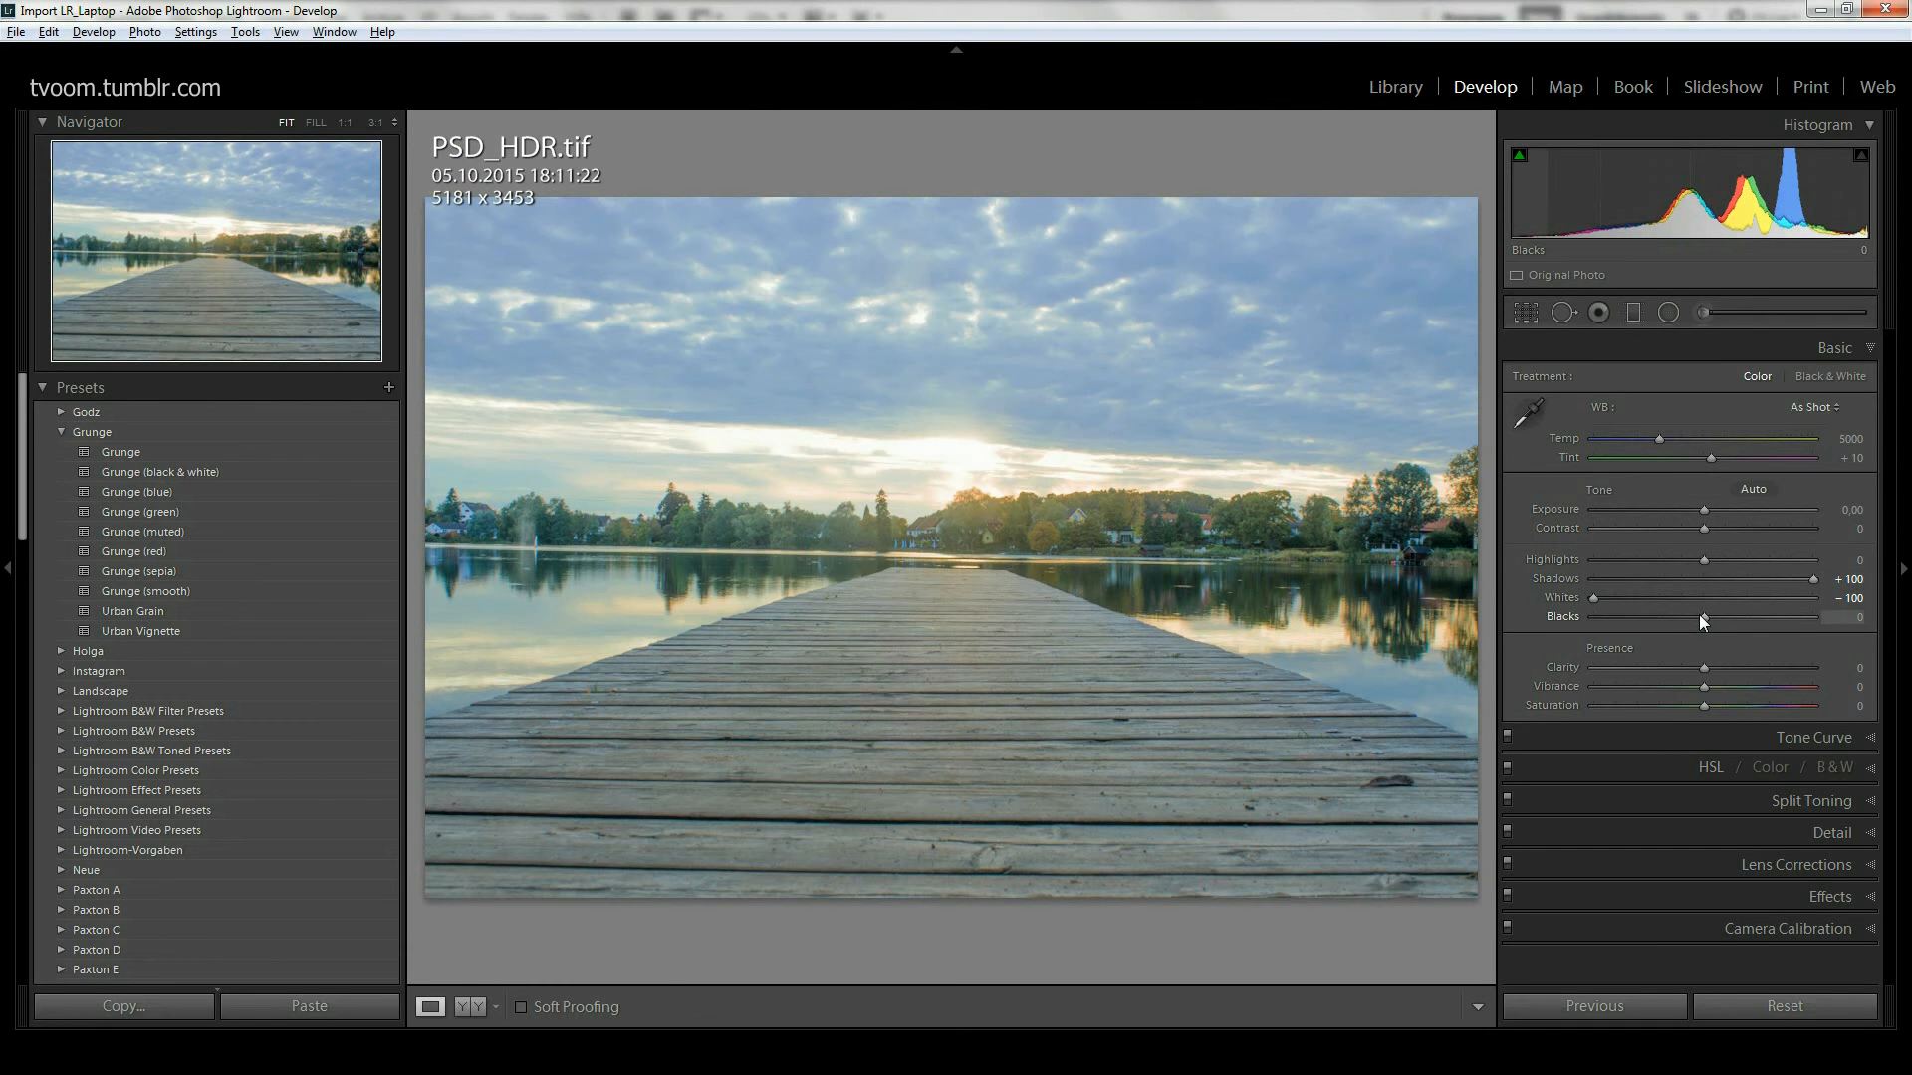
{"action": "mouse_move", "coordinate": [1705, 618]}
{"action": "left_mouse_down"}
{"action": "mouse_move", "coordinate": [1790, 609]}
{"action": "mouse_move", "coordinate": [1693, 614]}
{"action": "left_mouse_up"}
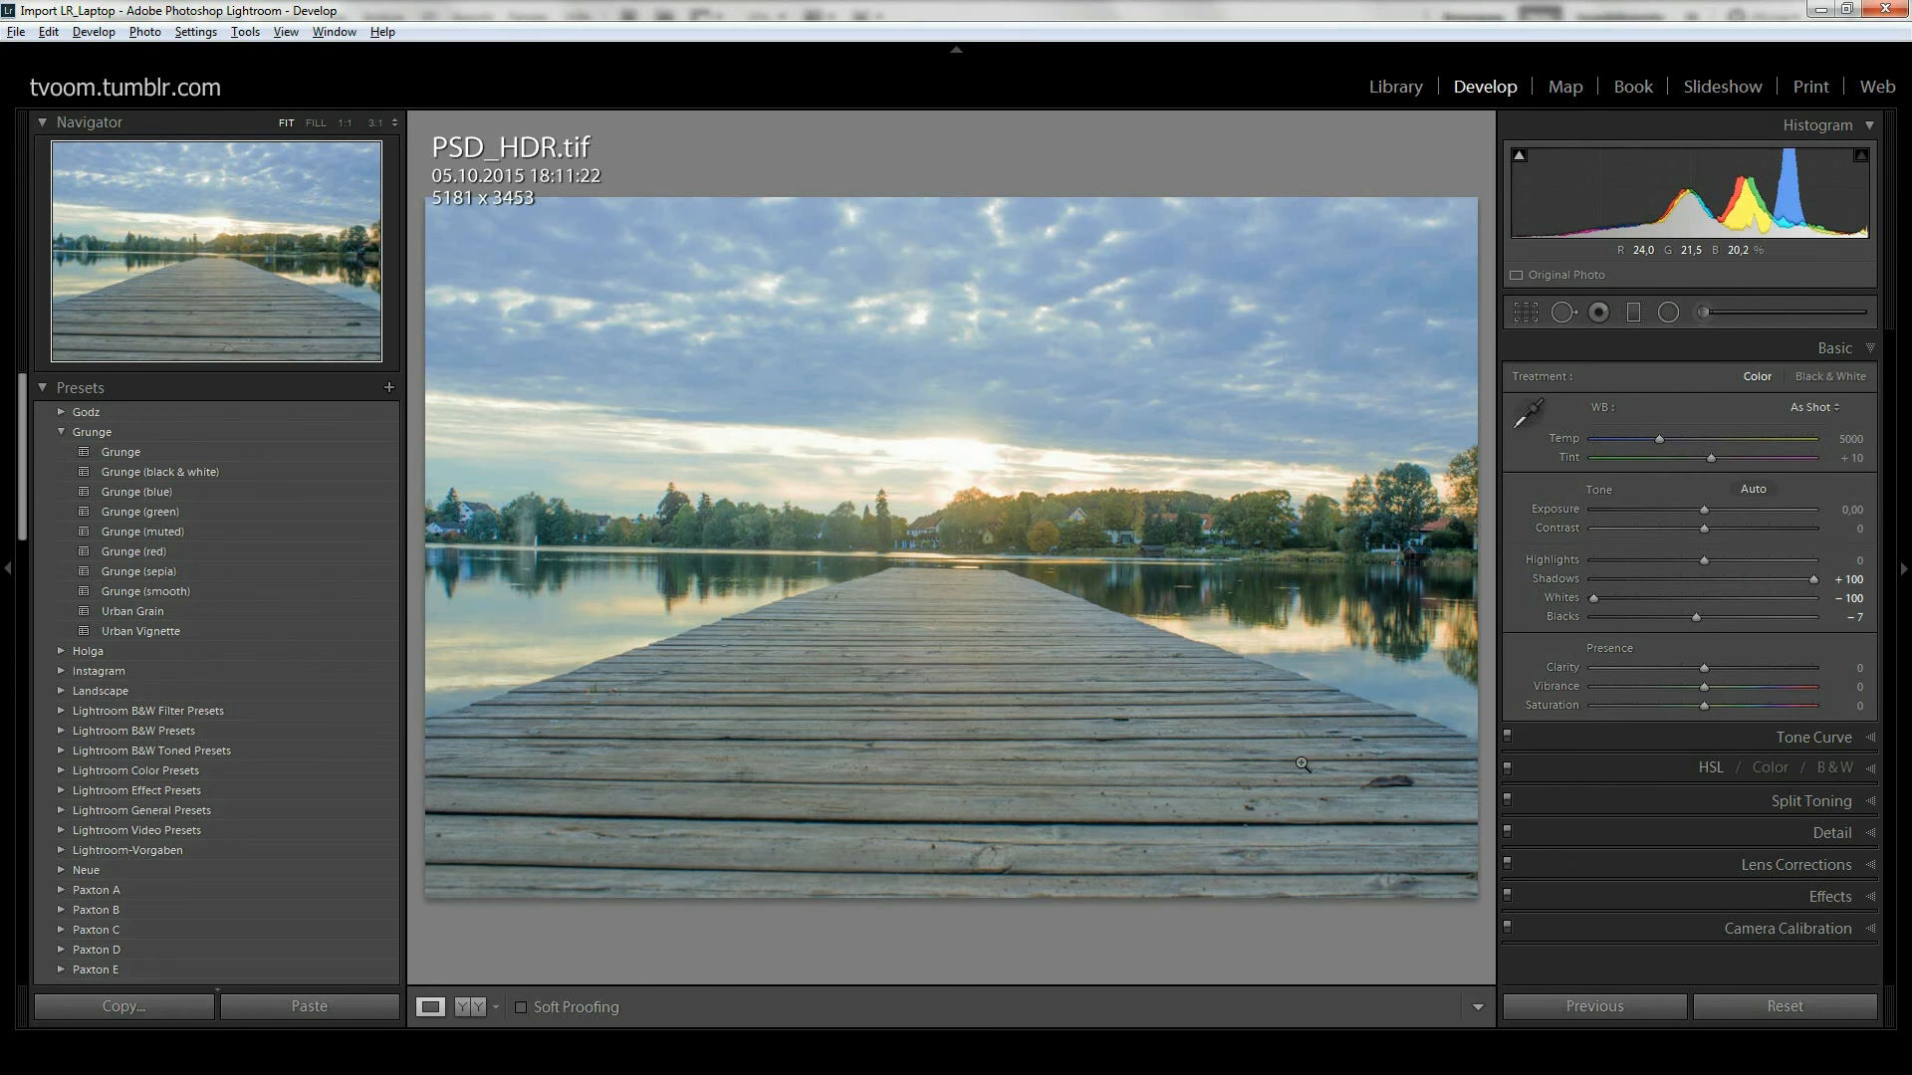
Step: Find and launch Luminance HDR, and postpone its donation request
{"action": "key", "text": "super"}
{"action": "left_click", "coordinate": [112, 1013]}
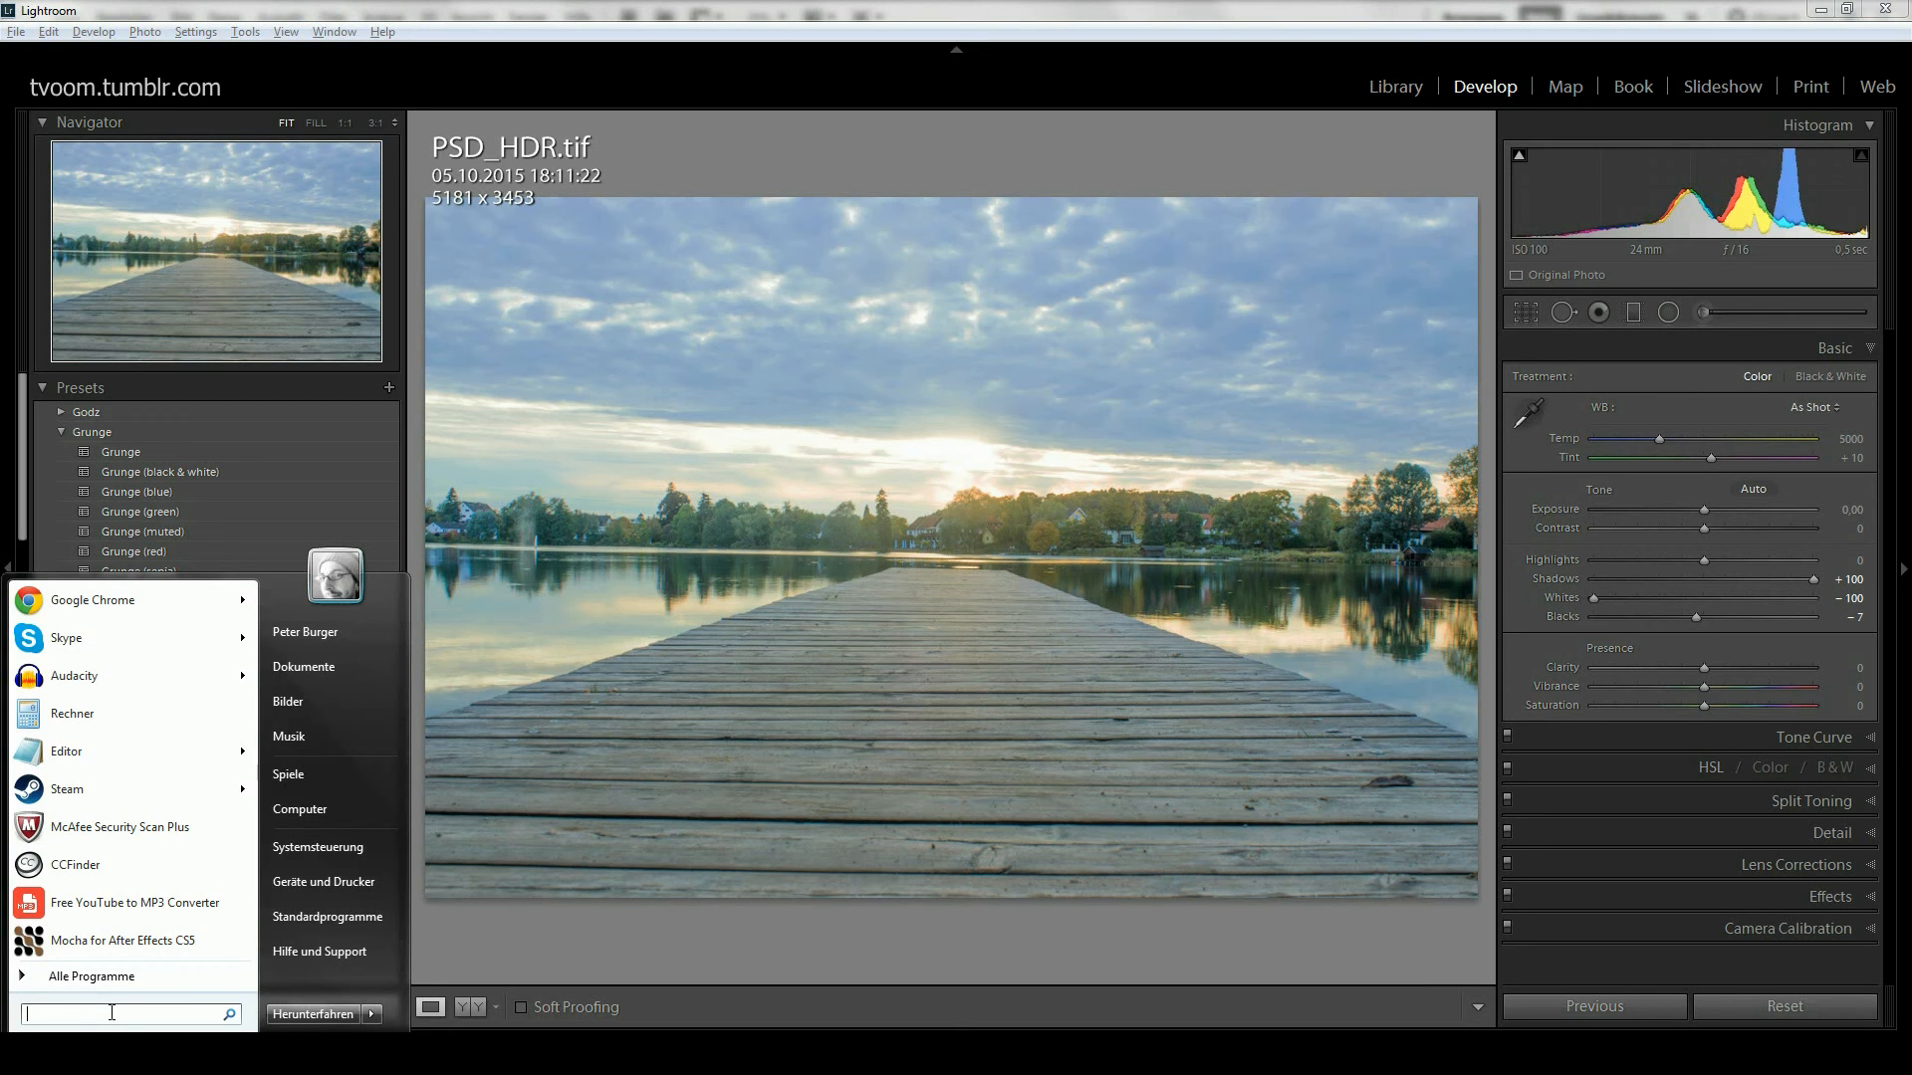
{"action": "type", "text": "hdr"}
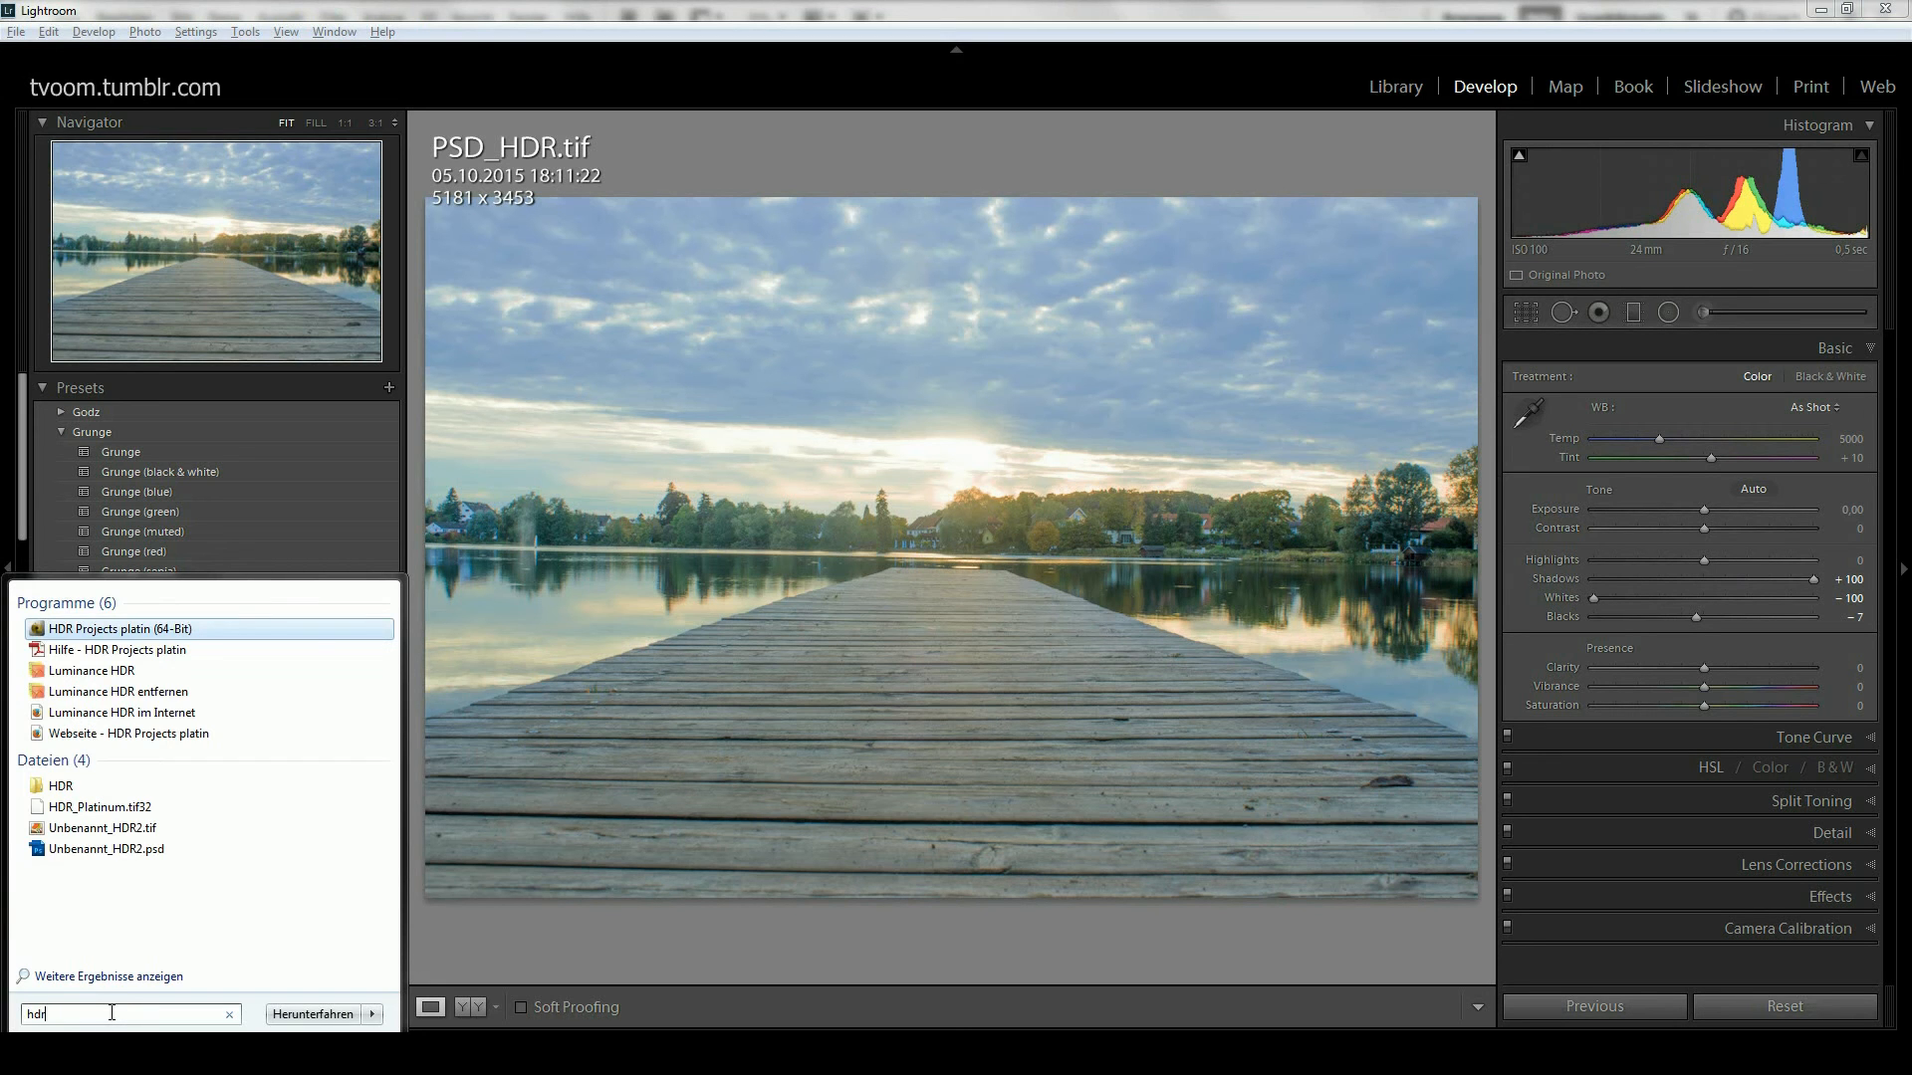
{"action": "key", "text": "Down"}
{"action": "key", "text": "Down"}
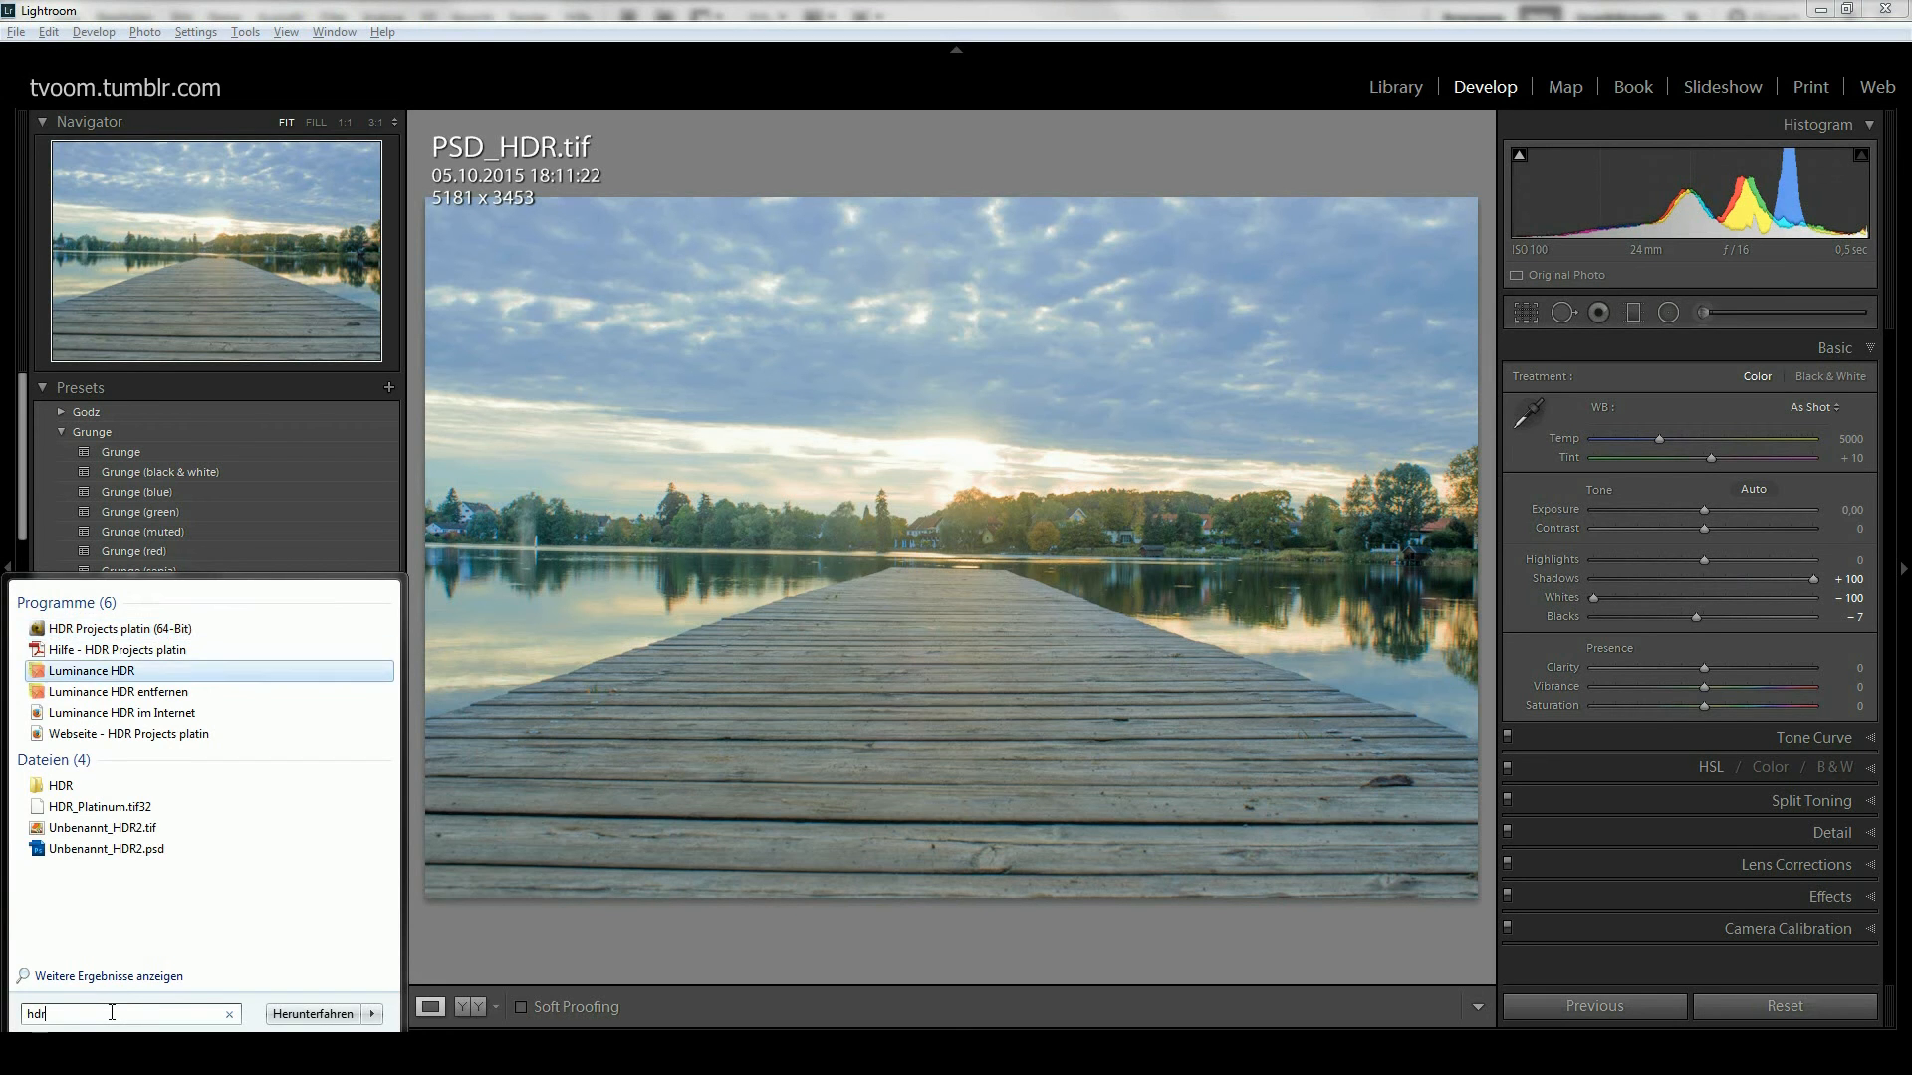
{"action": "key", "text": "Return"}
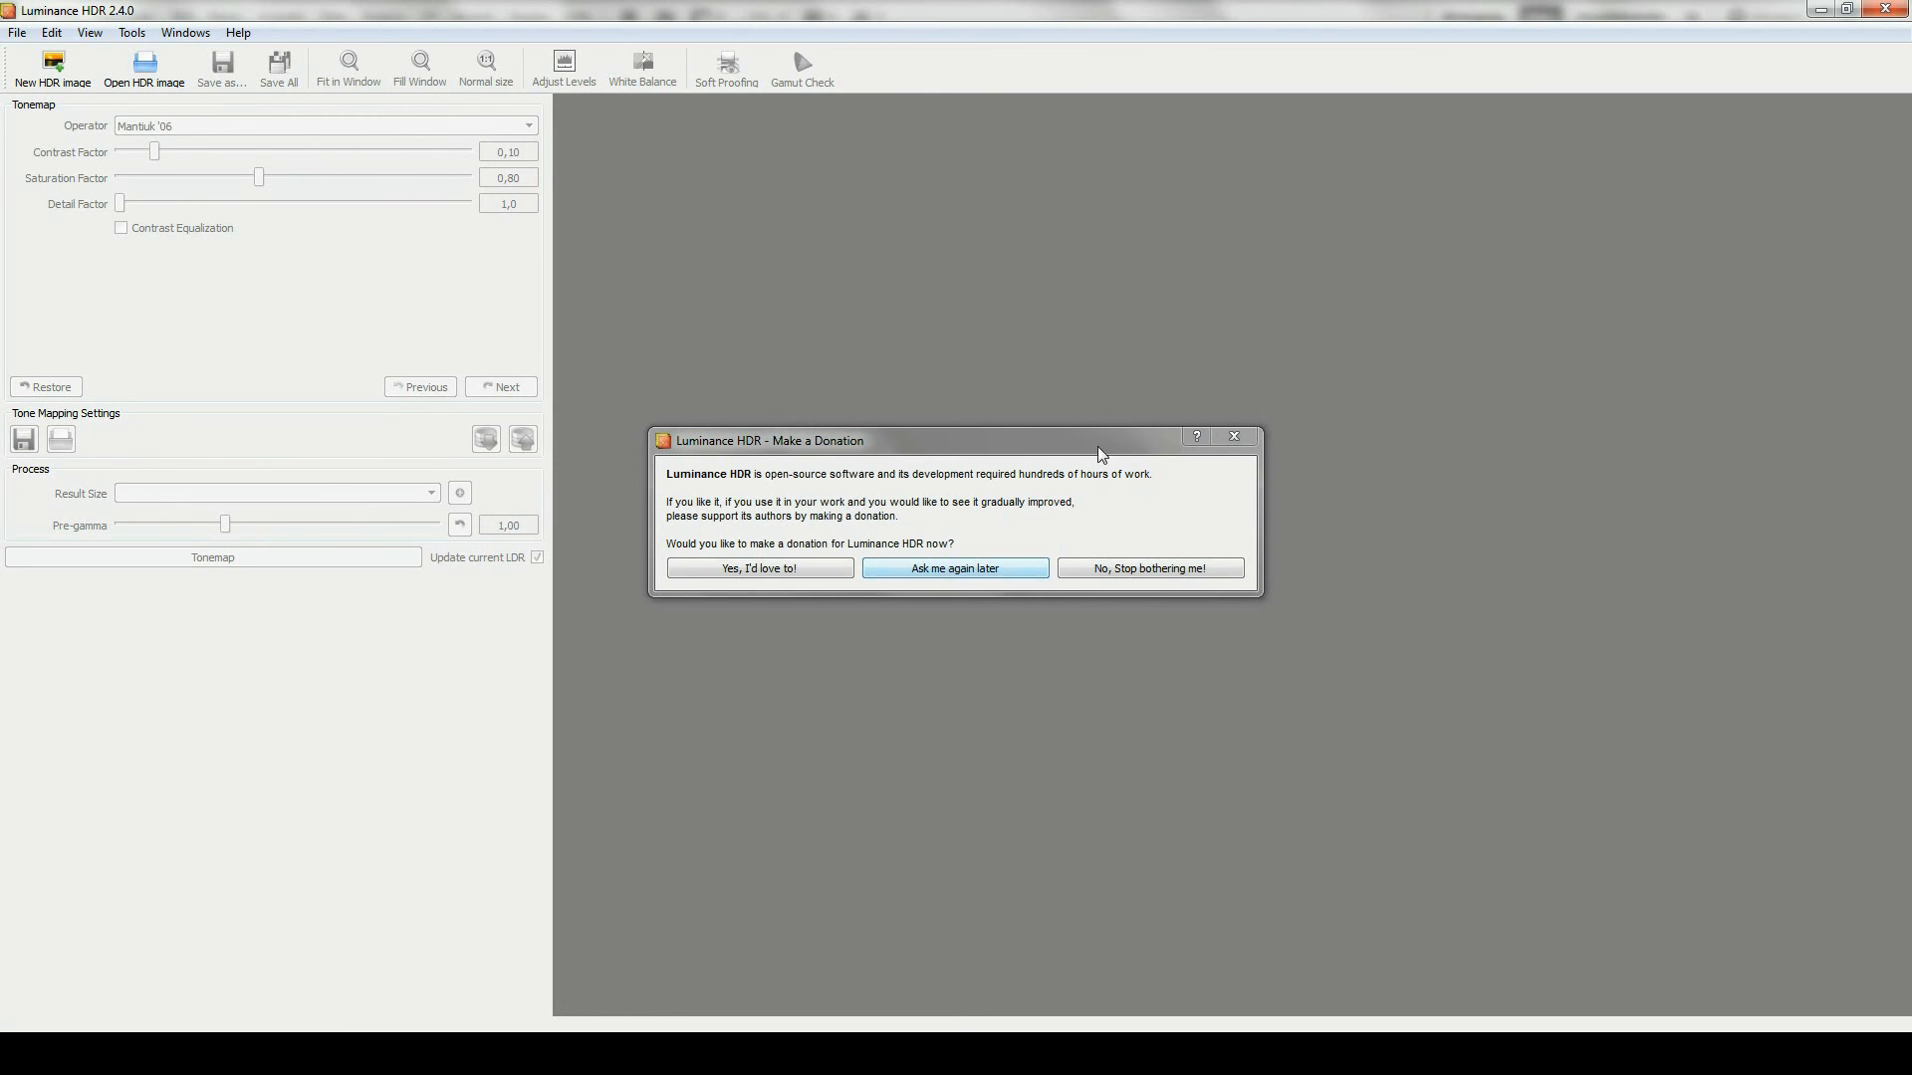
{"action": "left_click", "coordinate": [975, 569]}
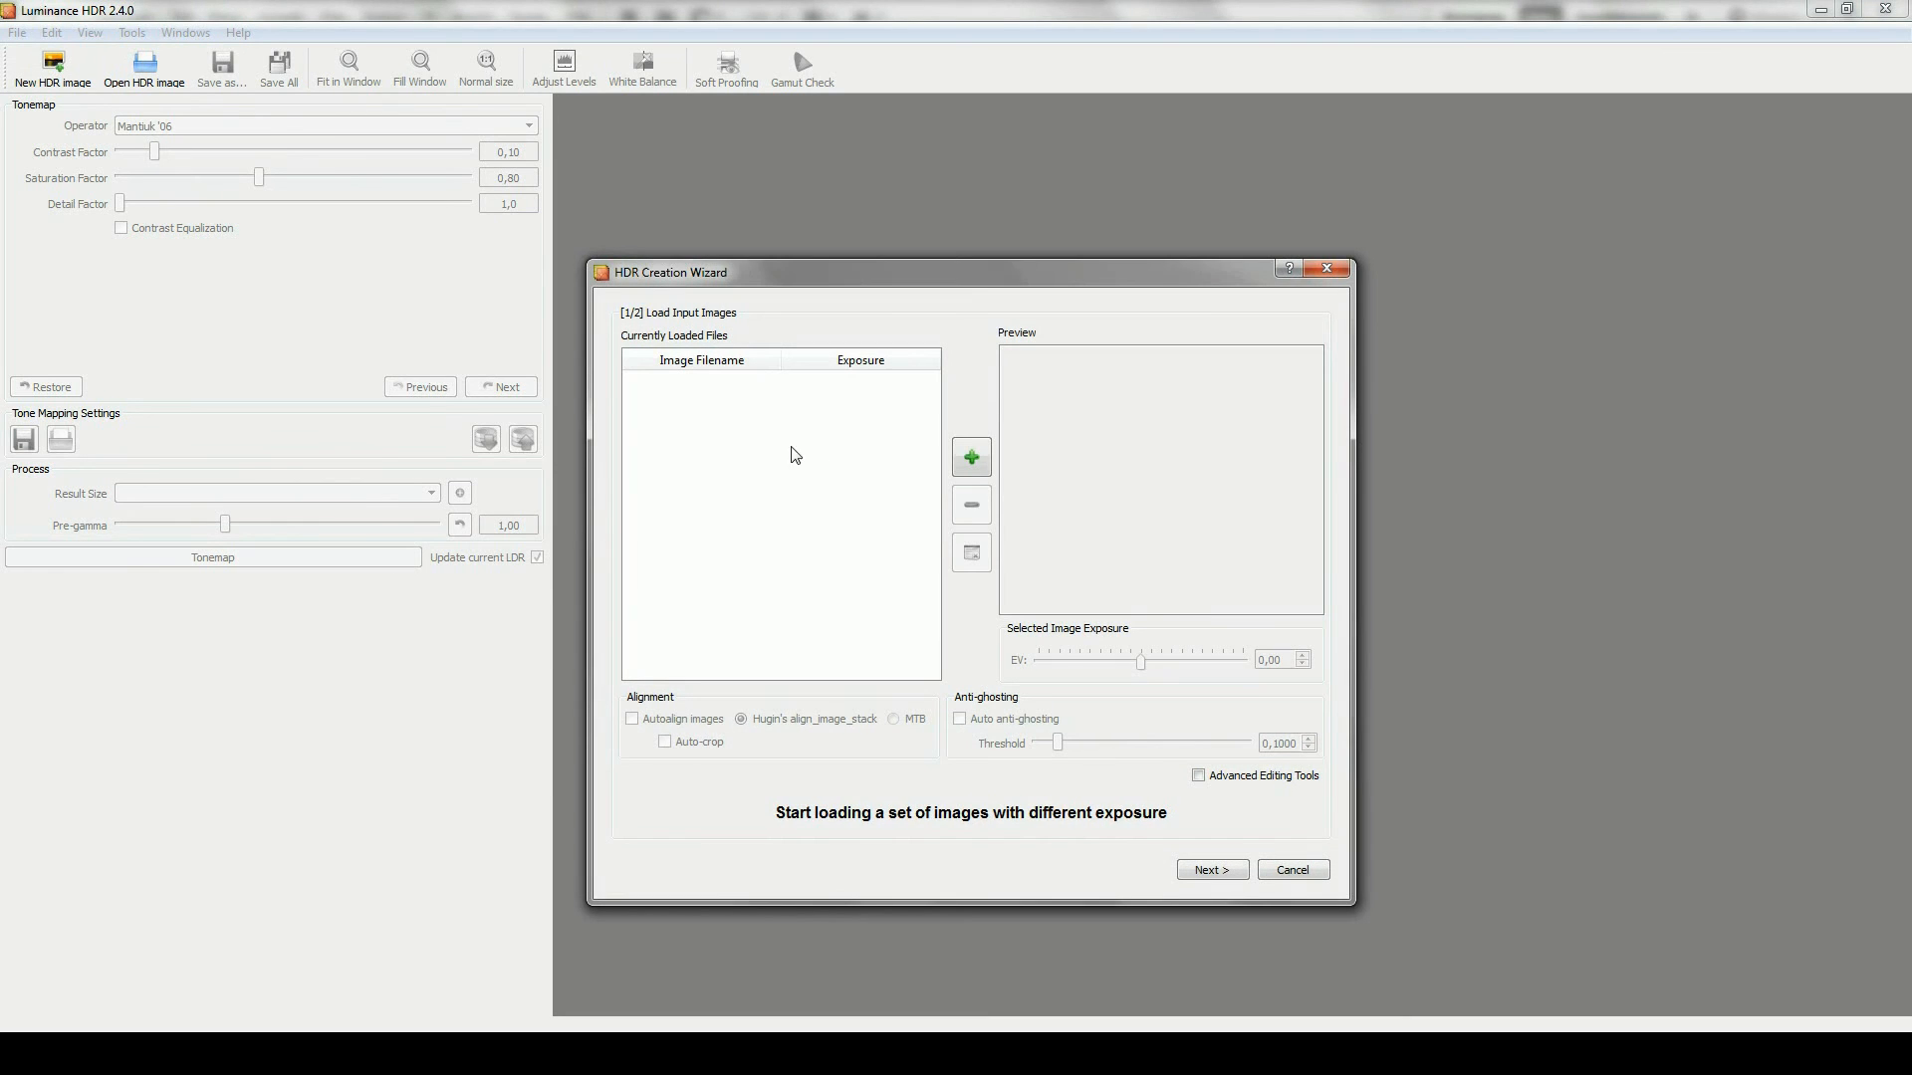
Step: Create a new HDR image from IMG_0275.tif to IMG_0277.tif using Profile 1, without autoalignment or anti-ghosting
{"action": "left_click", "coordinate": [966, 460]}
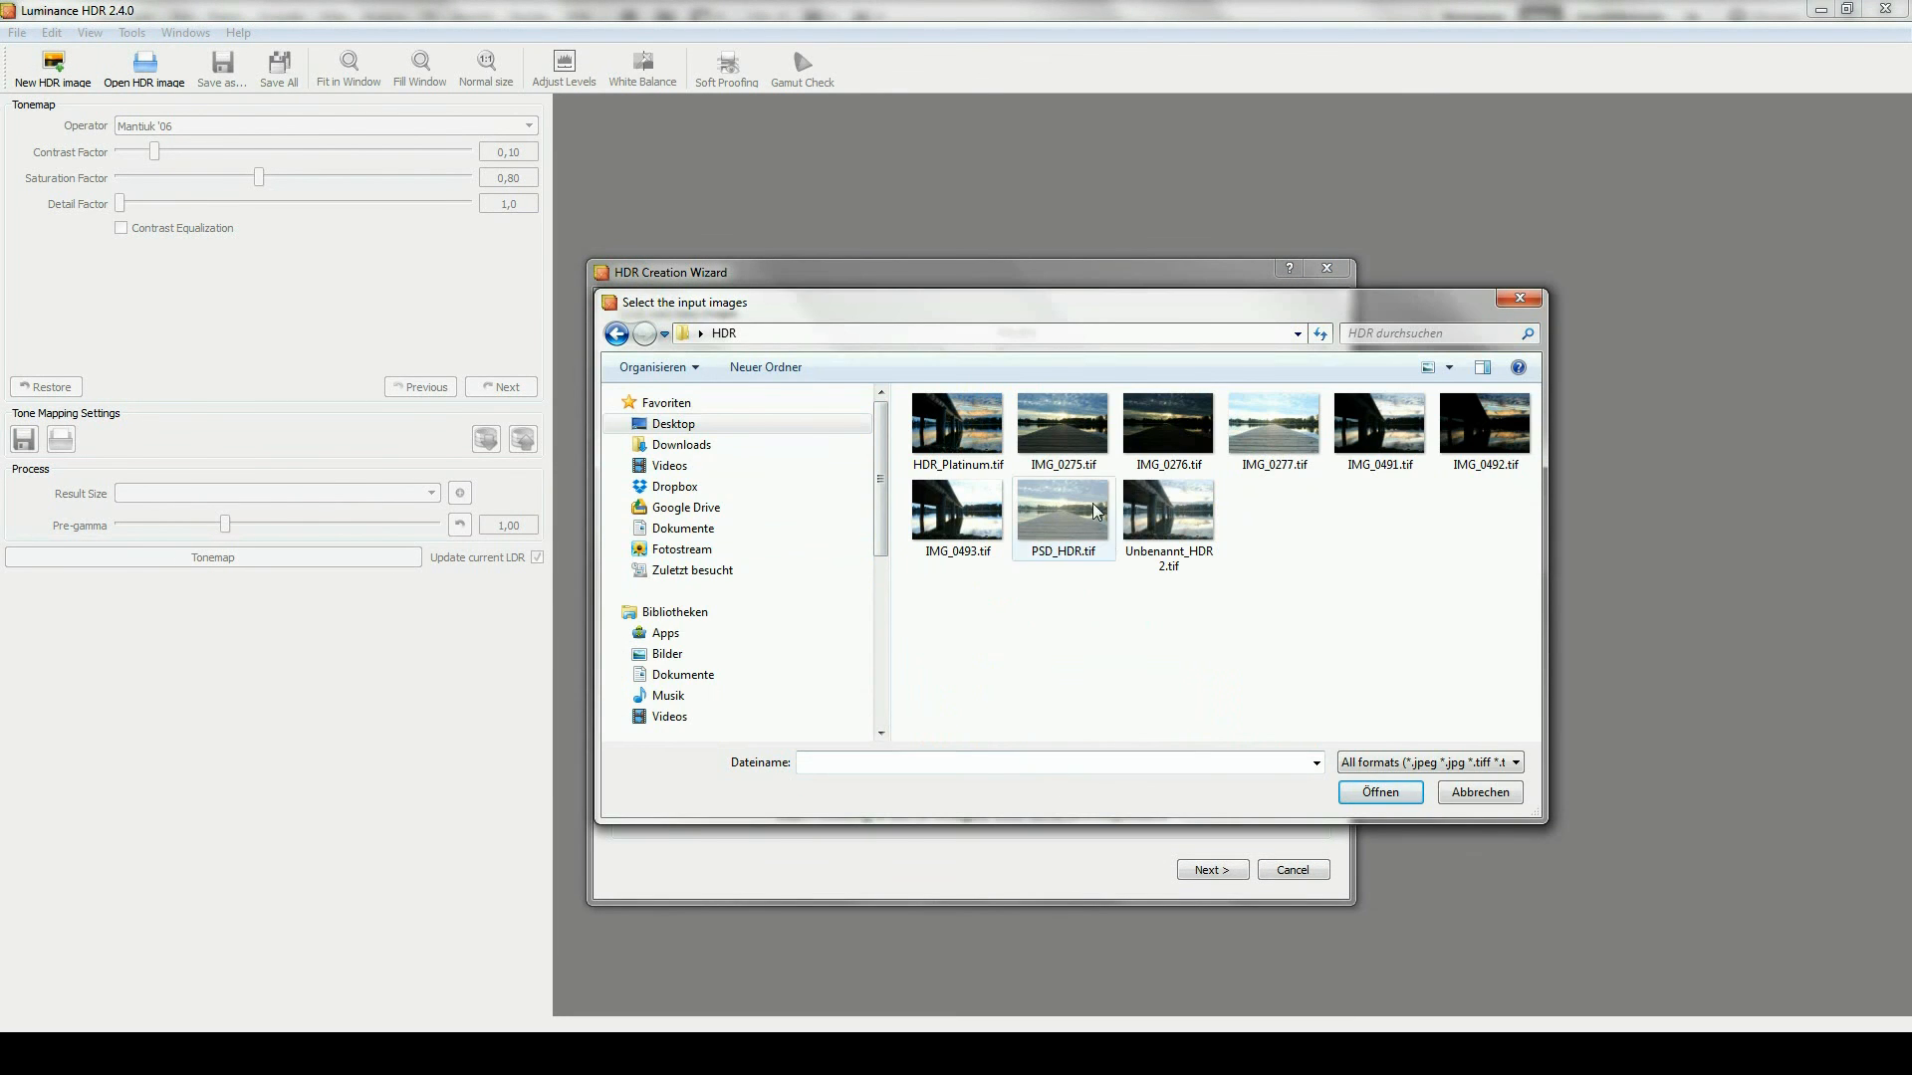
{"action": "left_click", "coordinate": [1084, 450]}
{"action": "left_click", "coordinate": [1305, 441], "text": "shift"}
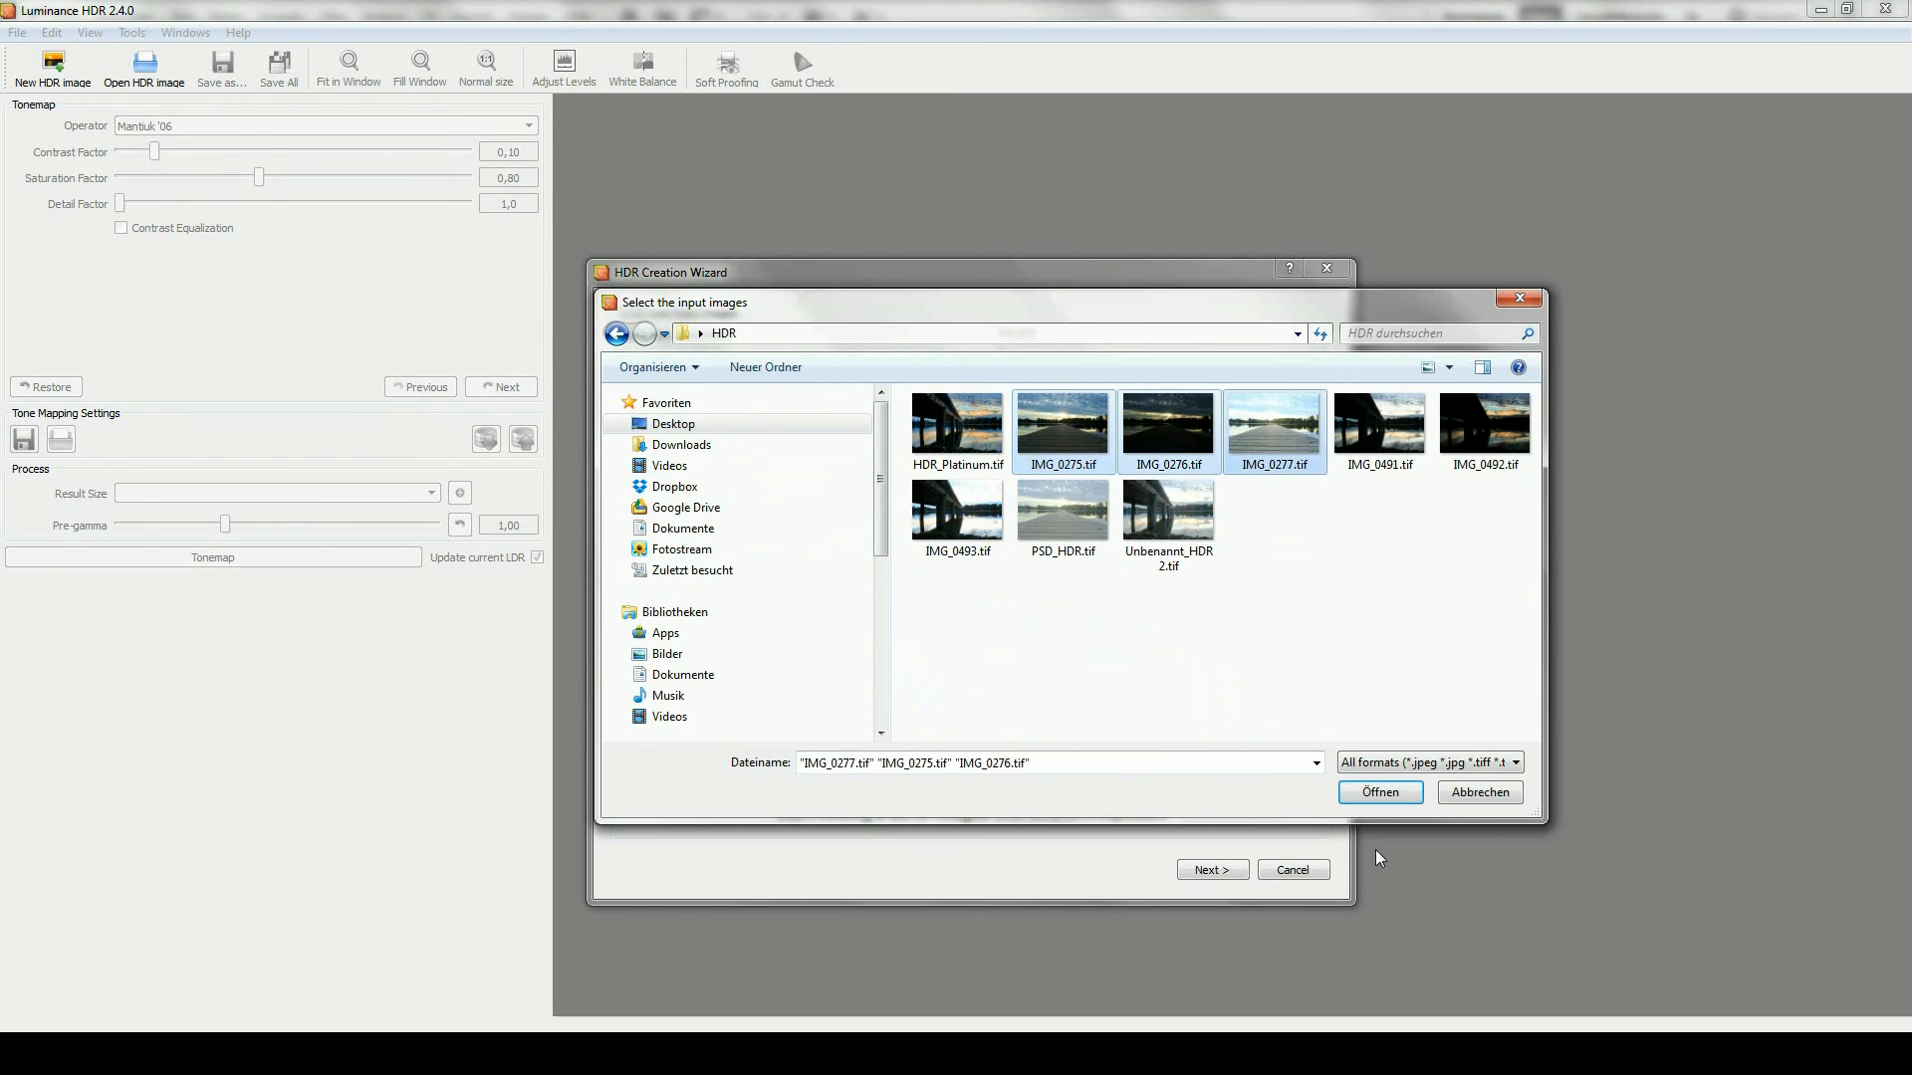
{"action": "left_click", "coordinate": [1380, 794]}
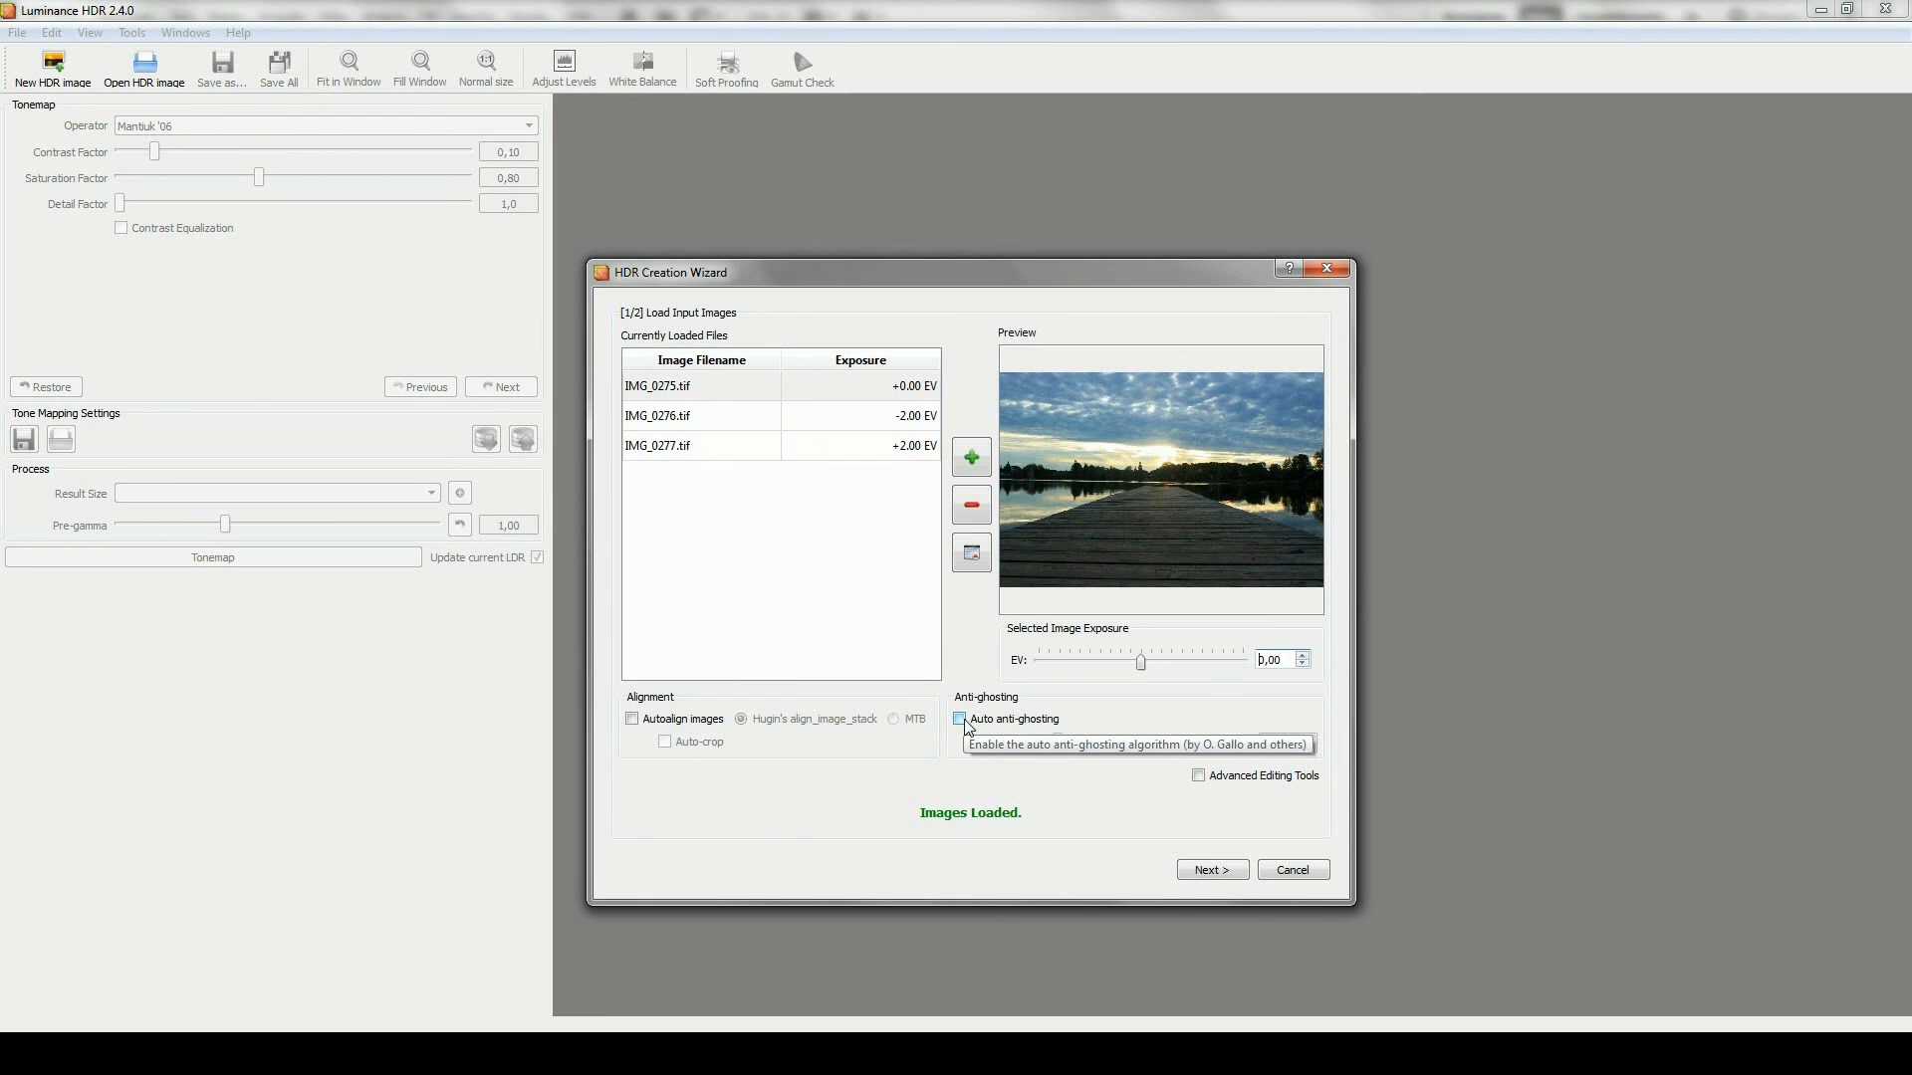
{"action": "left_click", "coordinate": [1213, 872]}
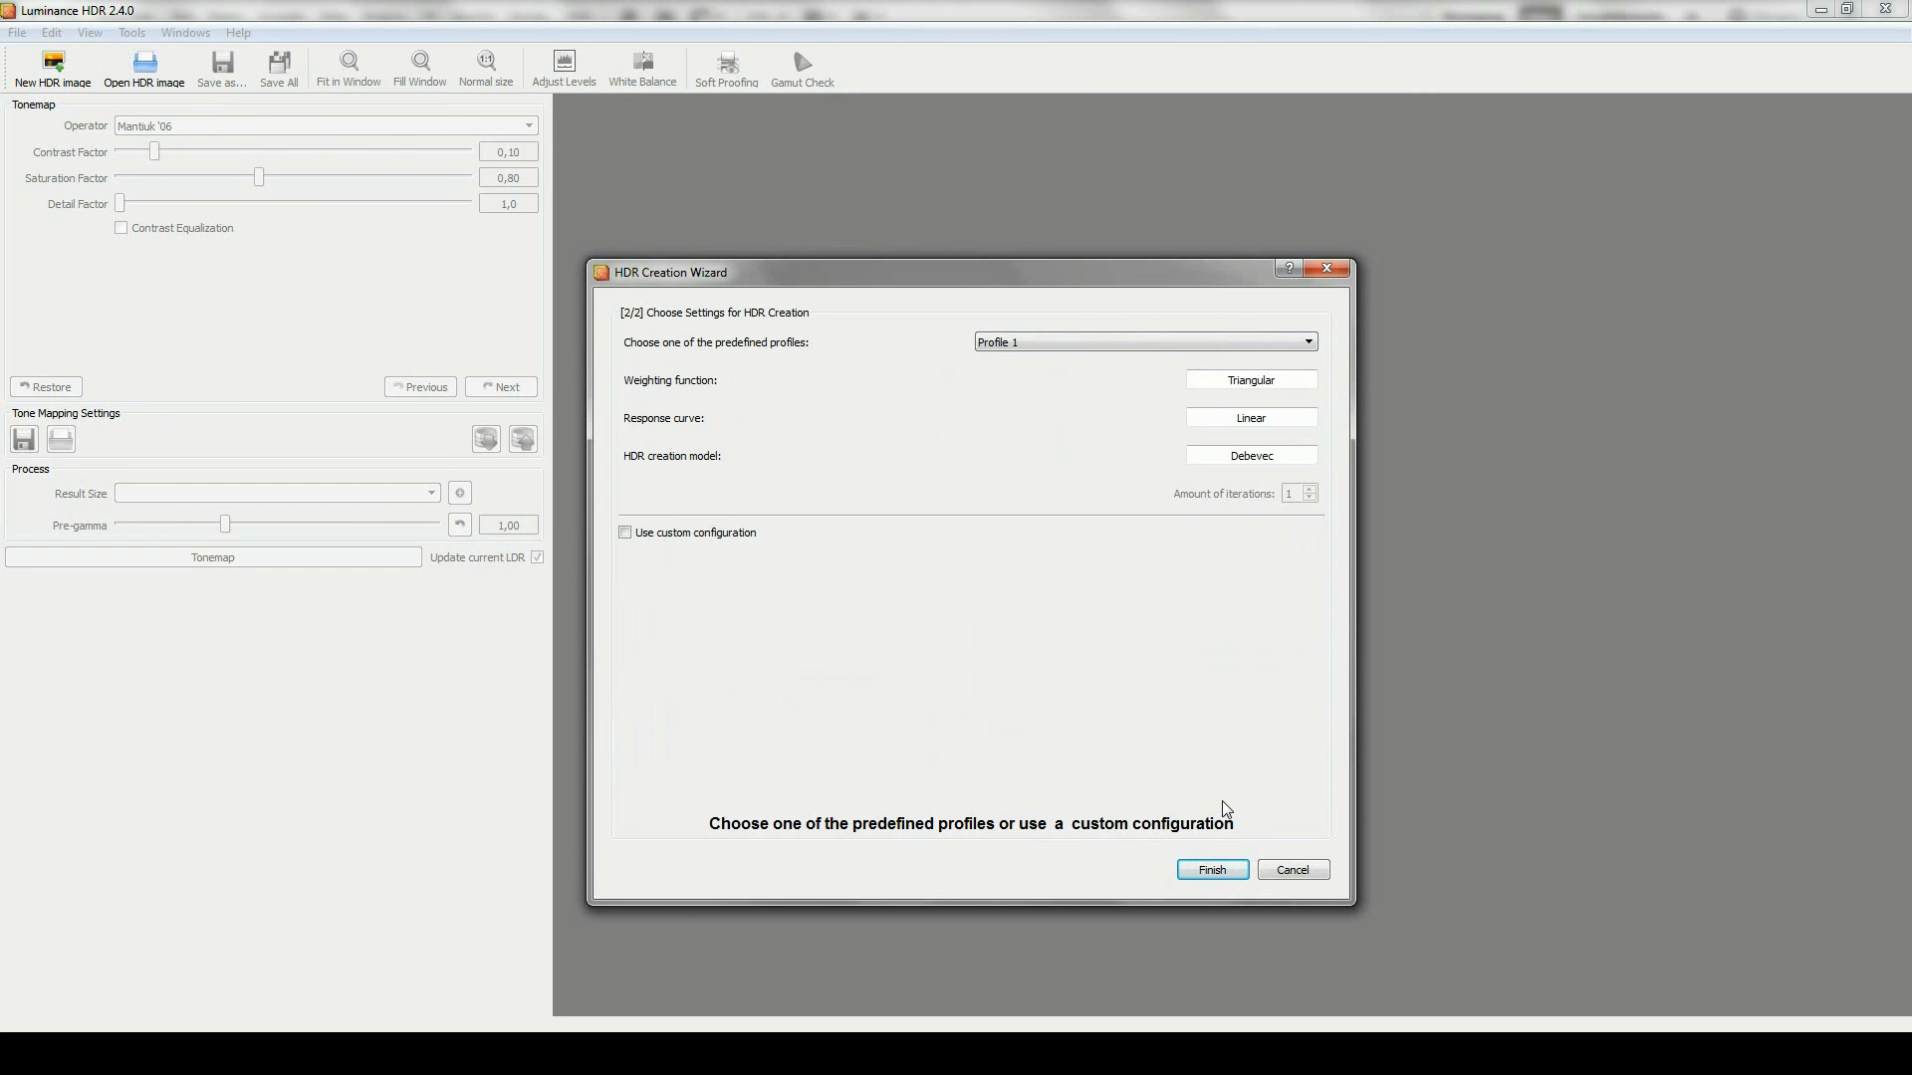
{"action": "left_click", "coordinate": [1232, 876]}
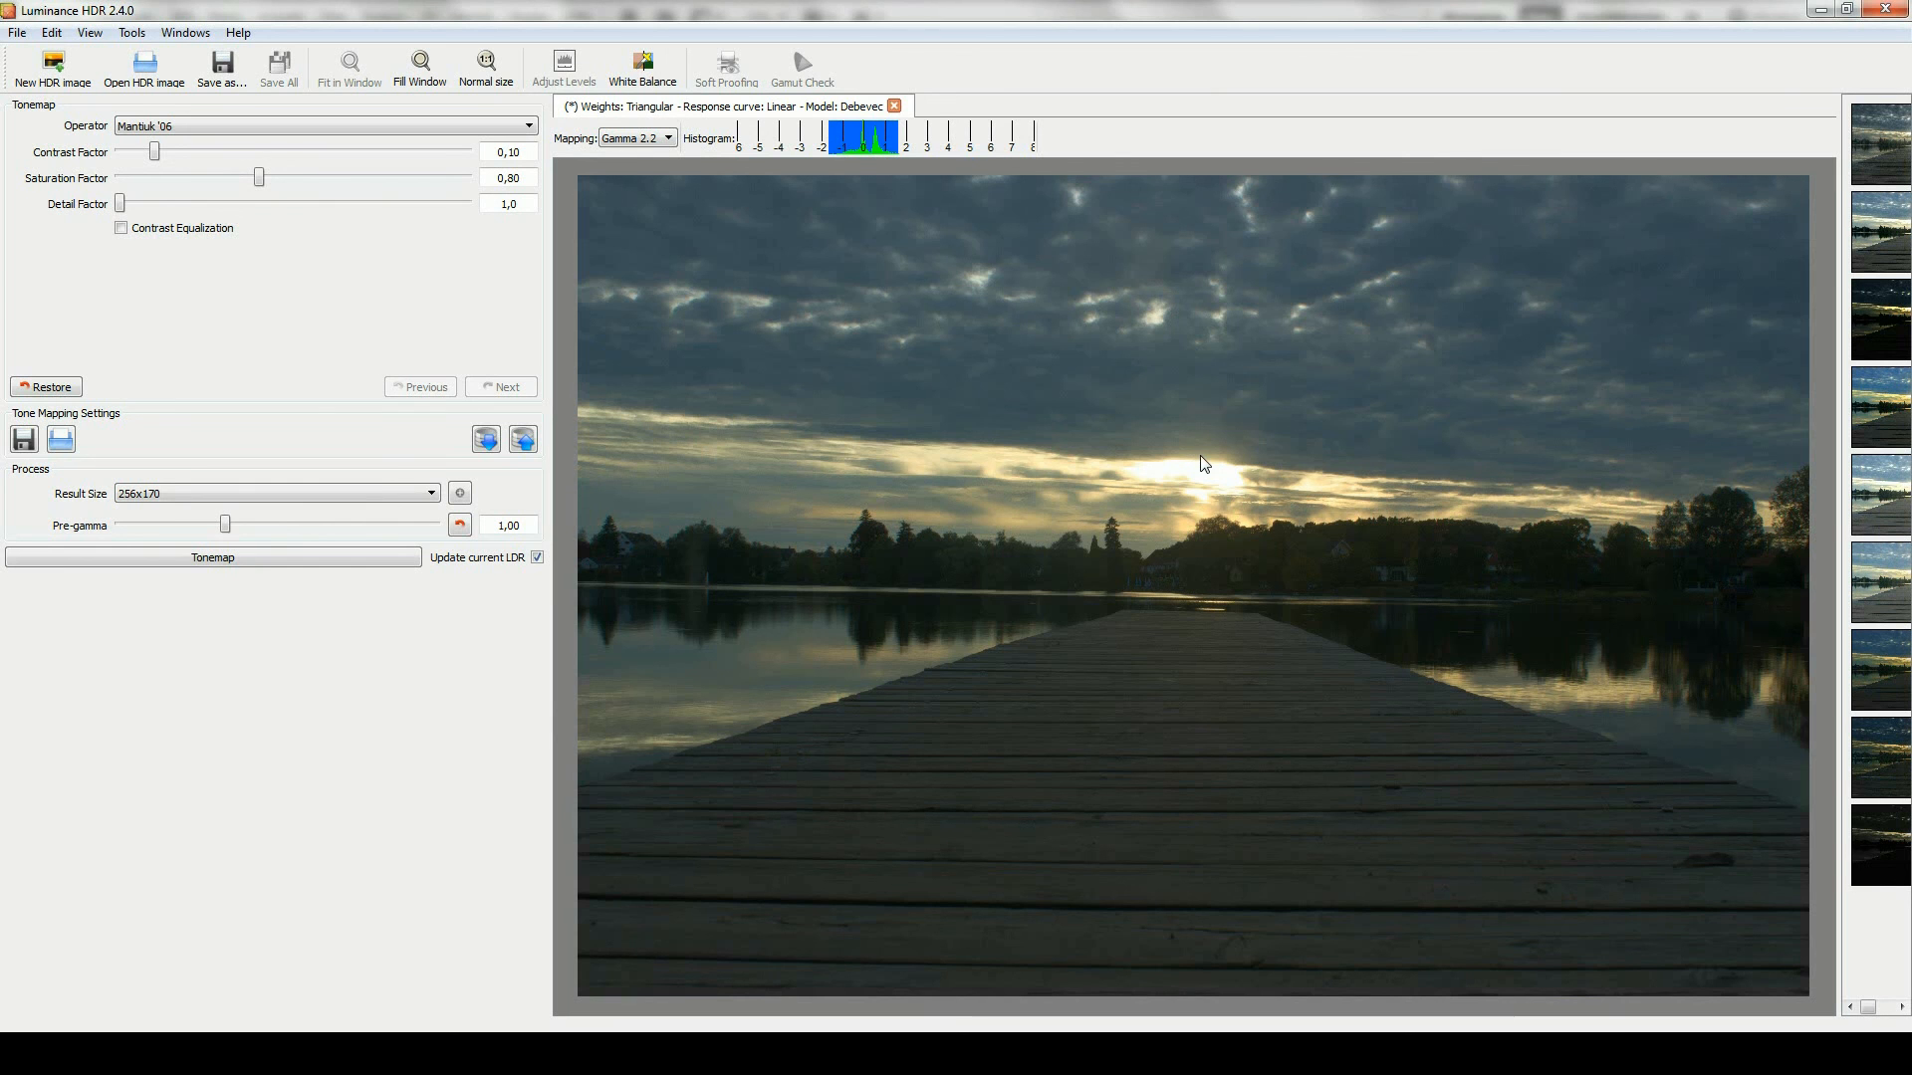
Step: Save the HDR image as Luminance_HDR.tiff in HDR TIFF format at 32 bit/channel floating point, and switch back to Lightroom
{"action": "left_click", "coordinate": [27, 34]}
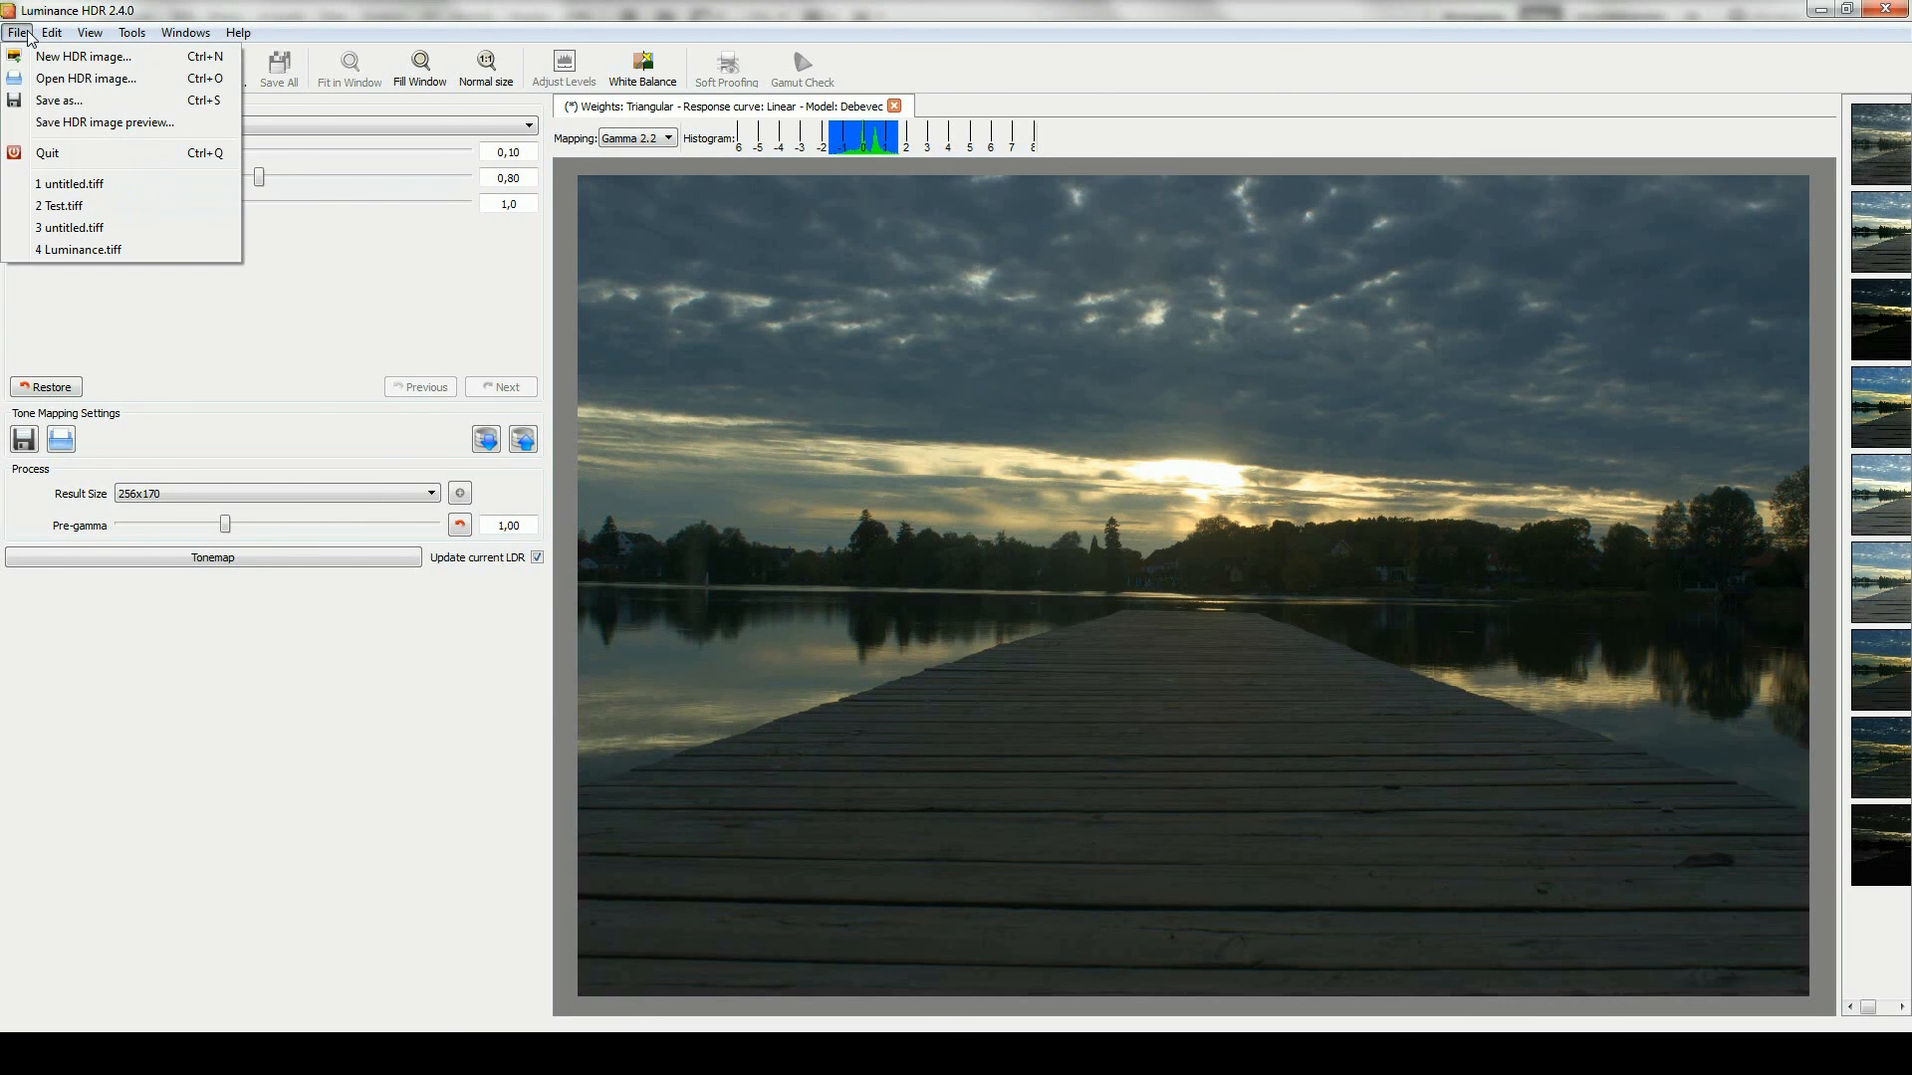
{"action": "left_click", "coordinate": [71, 104]}
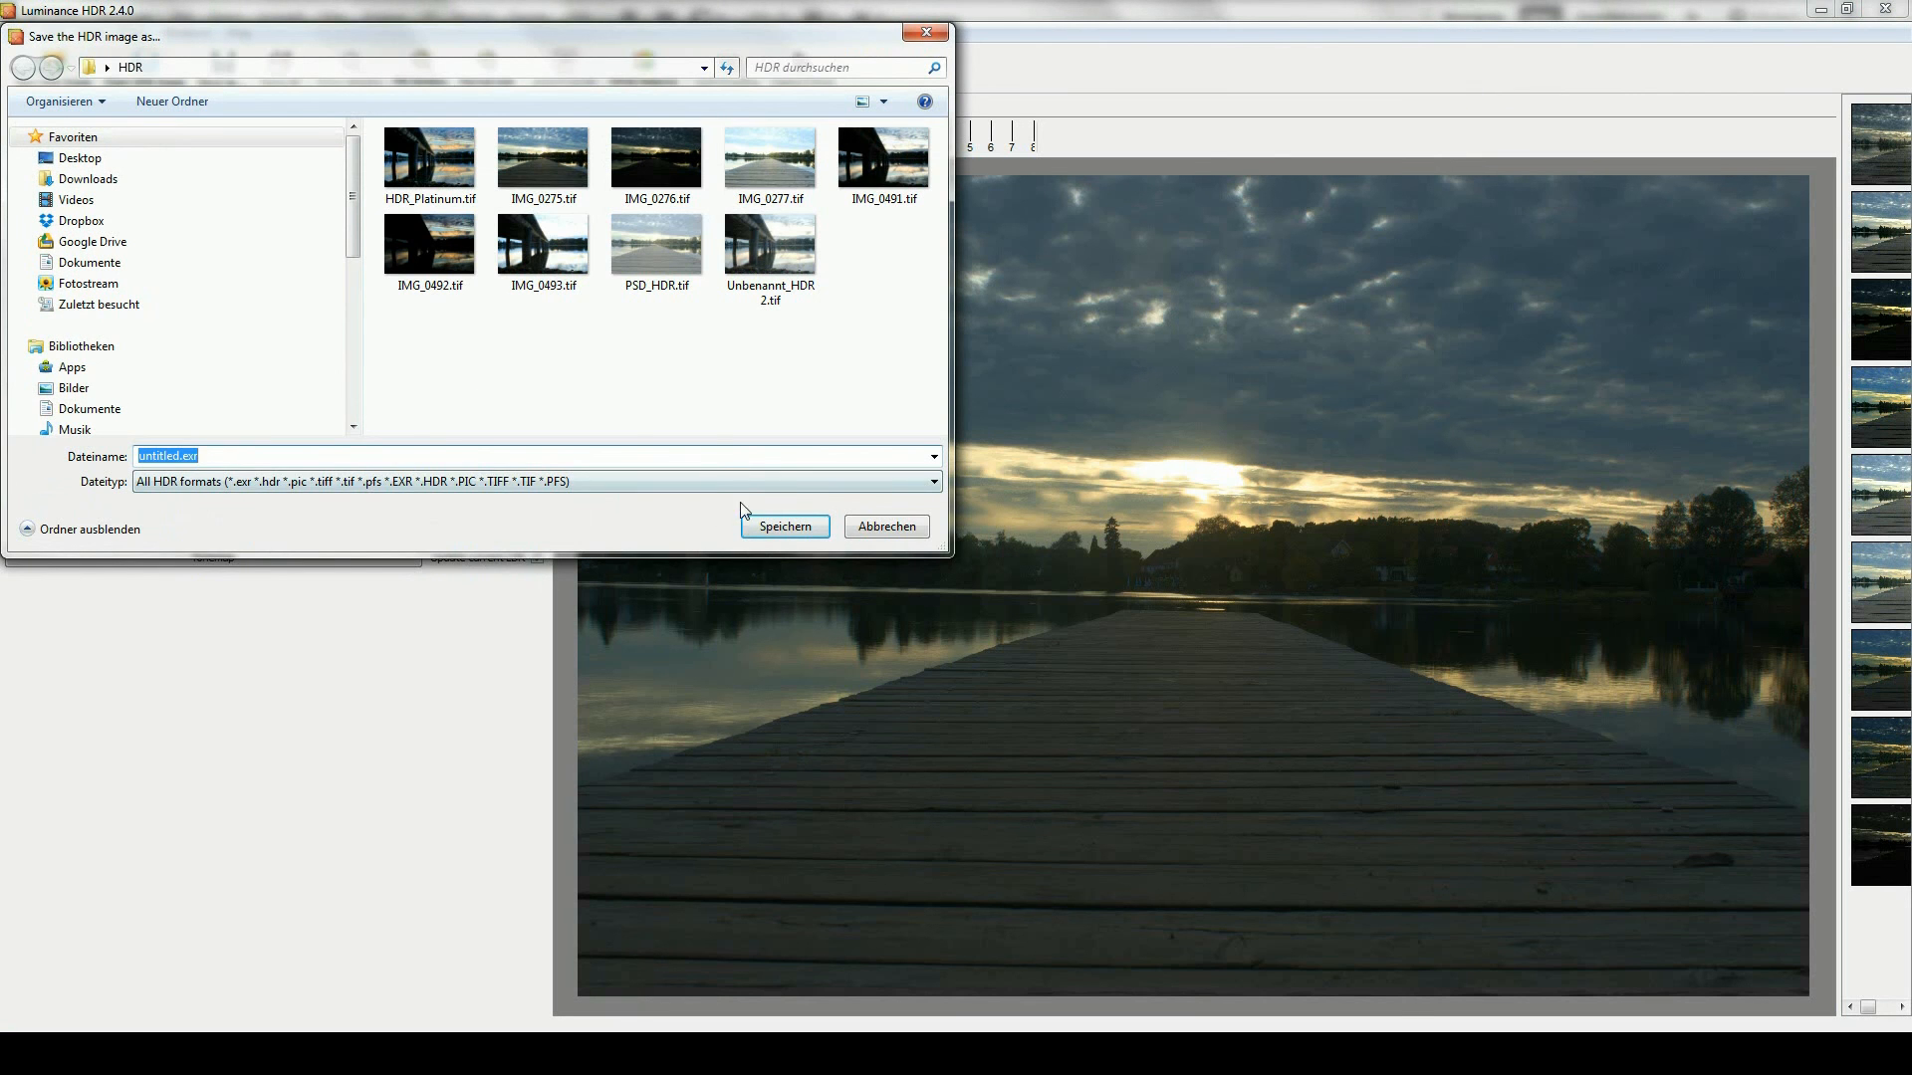
{"action": "left_click", "coordinate": [744, 482]}
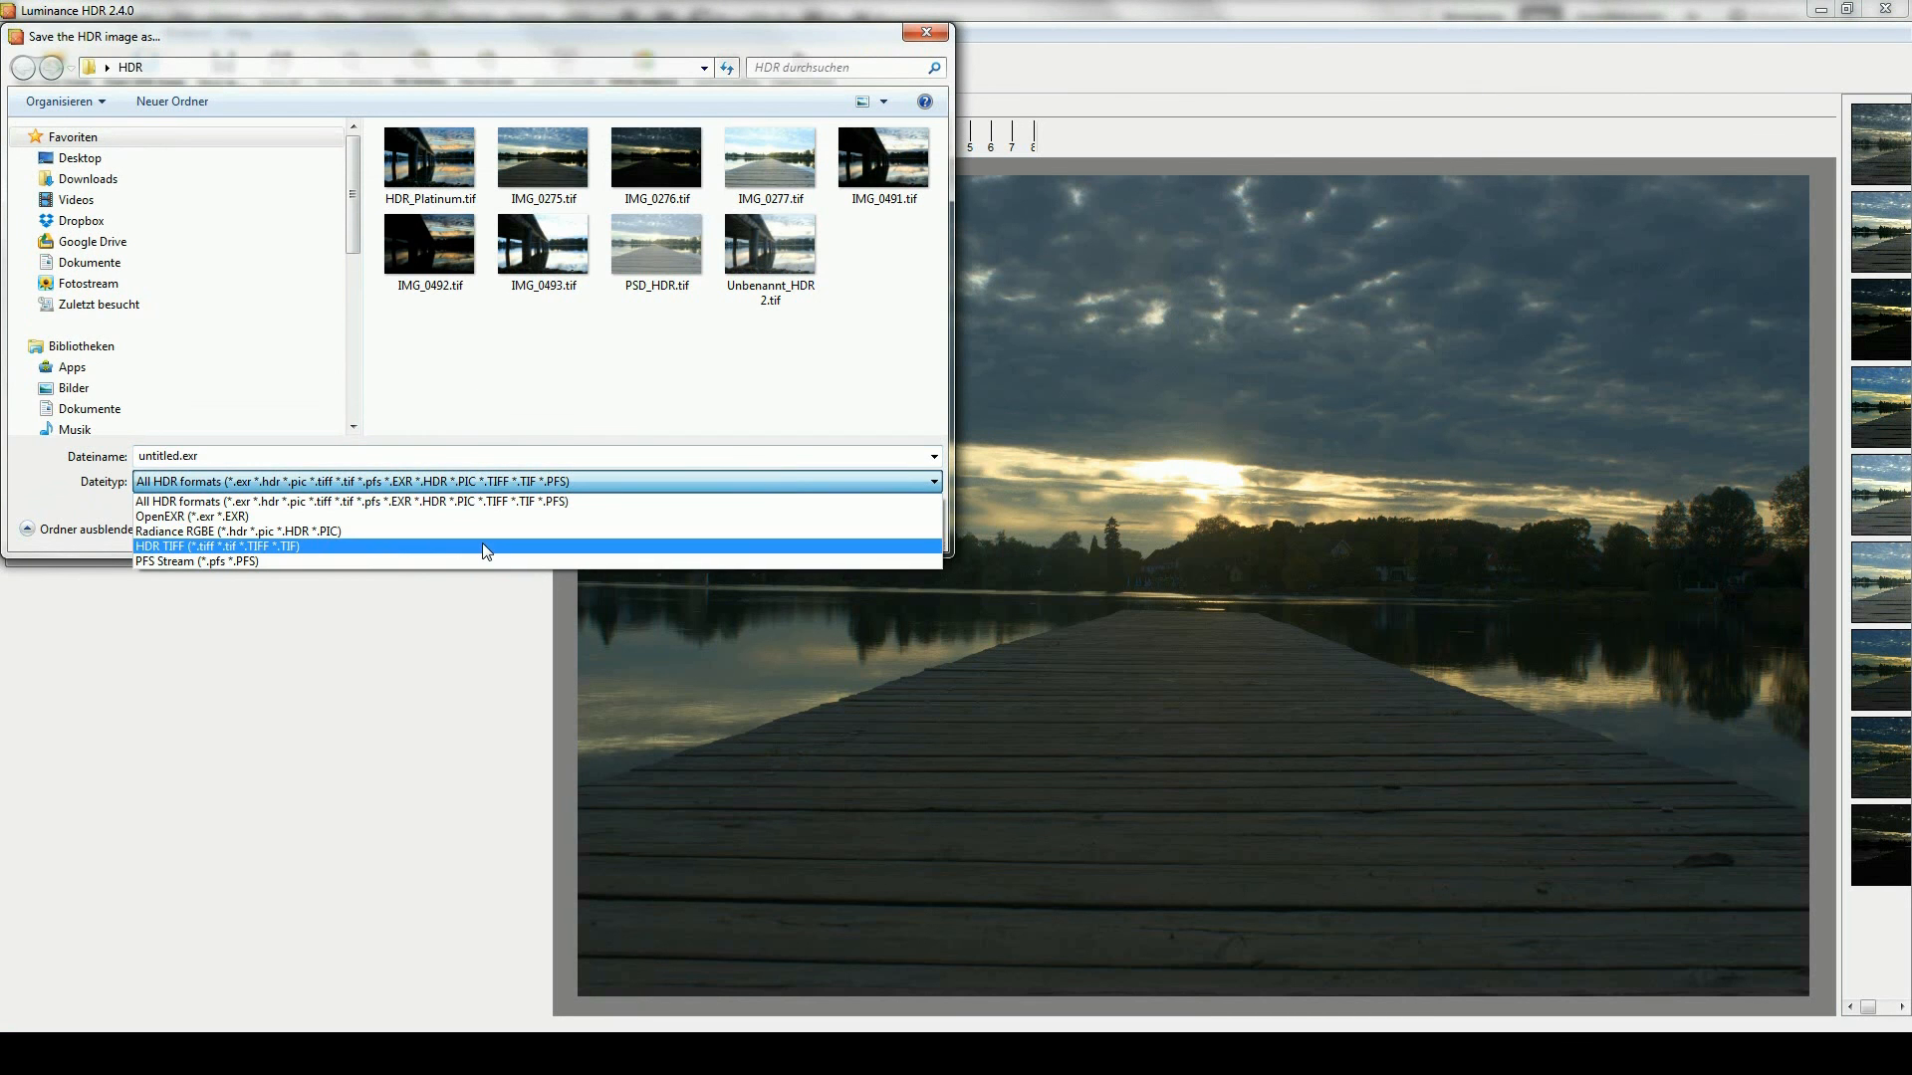
{"action": "left_click", "coordinate": [481, 545]}
{"action": "double_click", "coordinate": [159, 456]}
{"action": "left_click", "coordinate": [180, 456]}
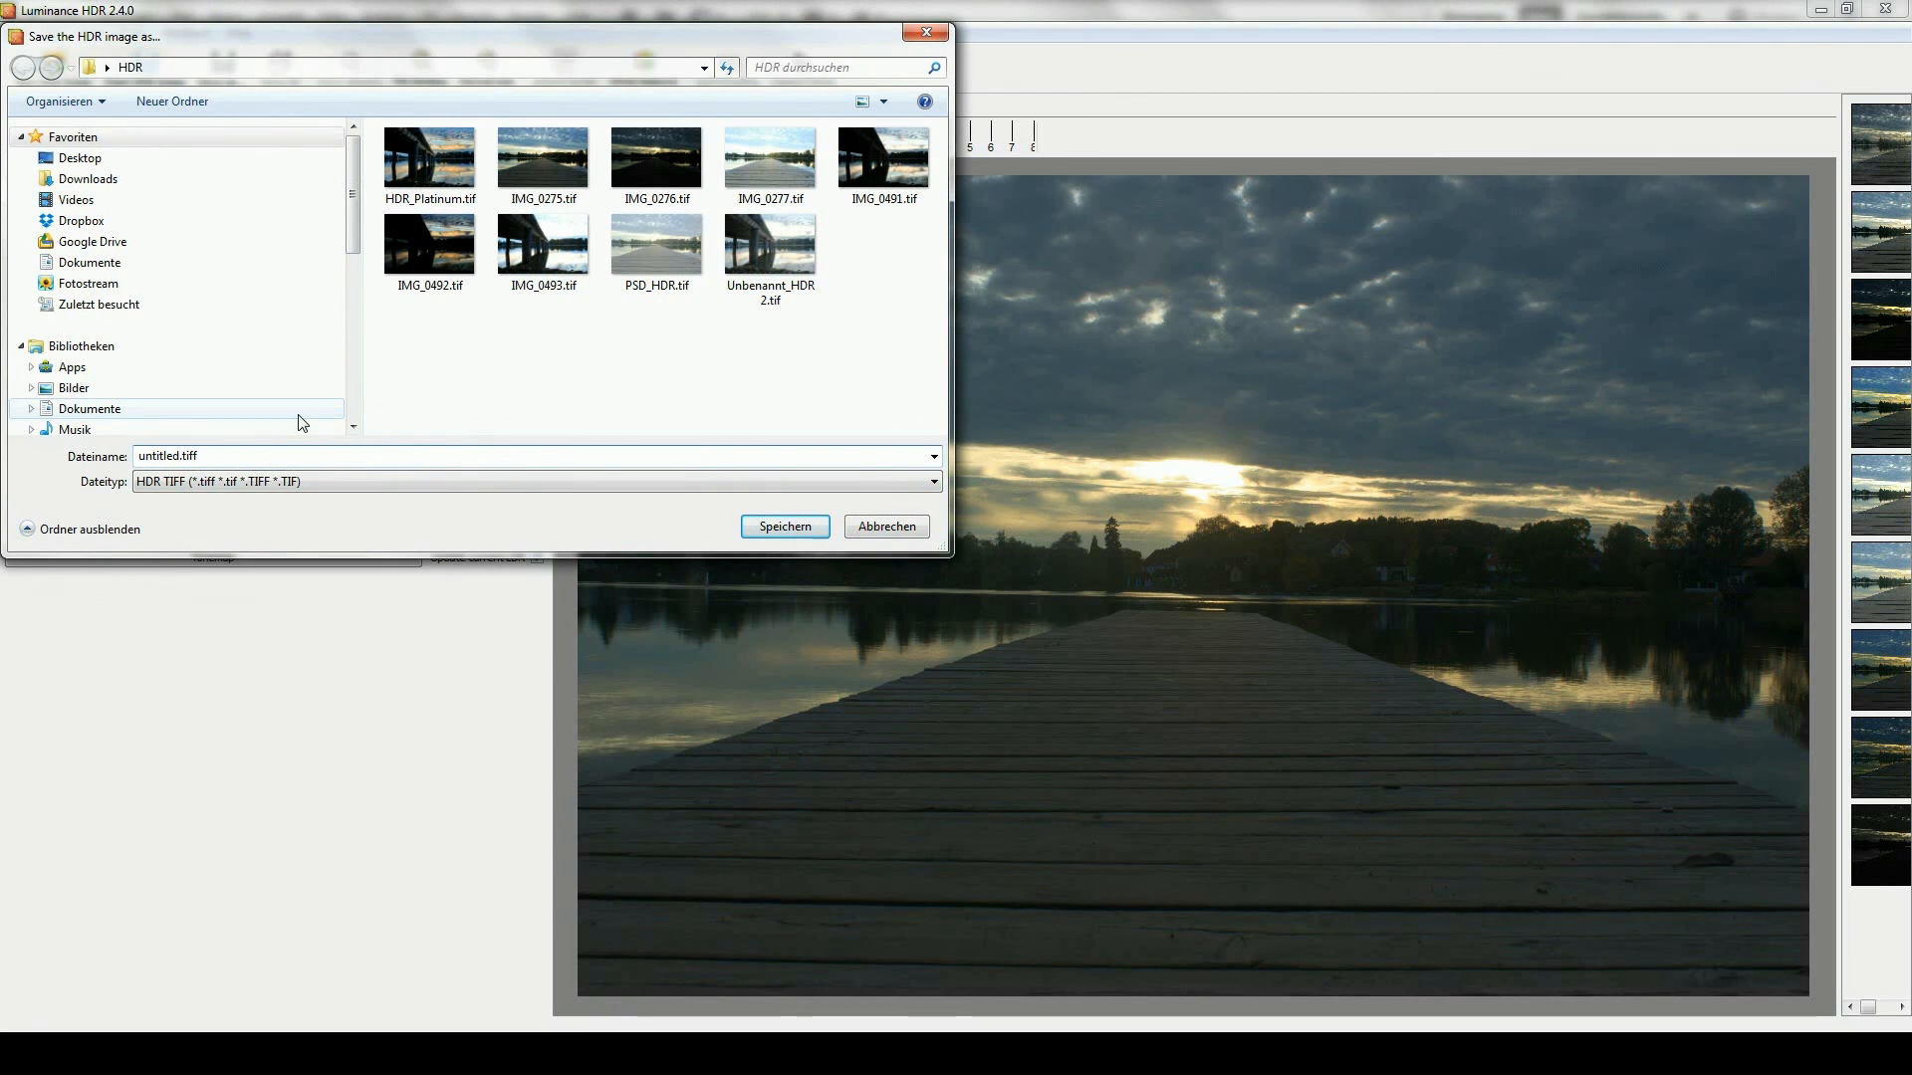
{"action": "key", "text": "shift+Home"}
{"action": "type", "text": "Luminance_HDR"}
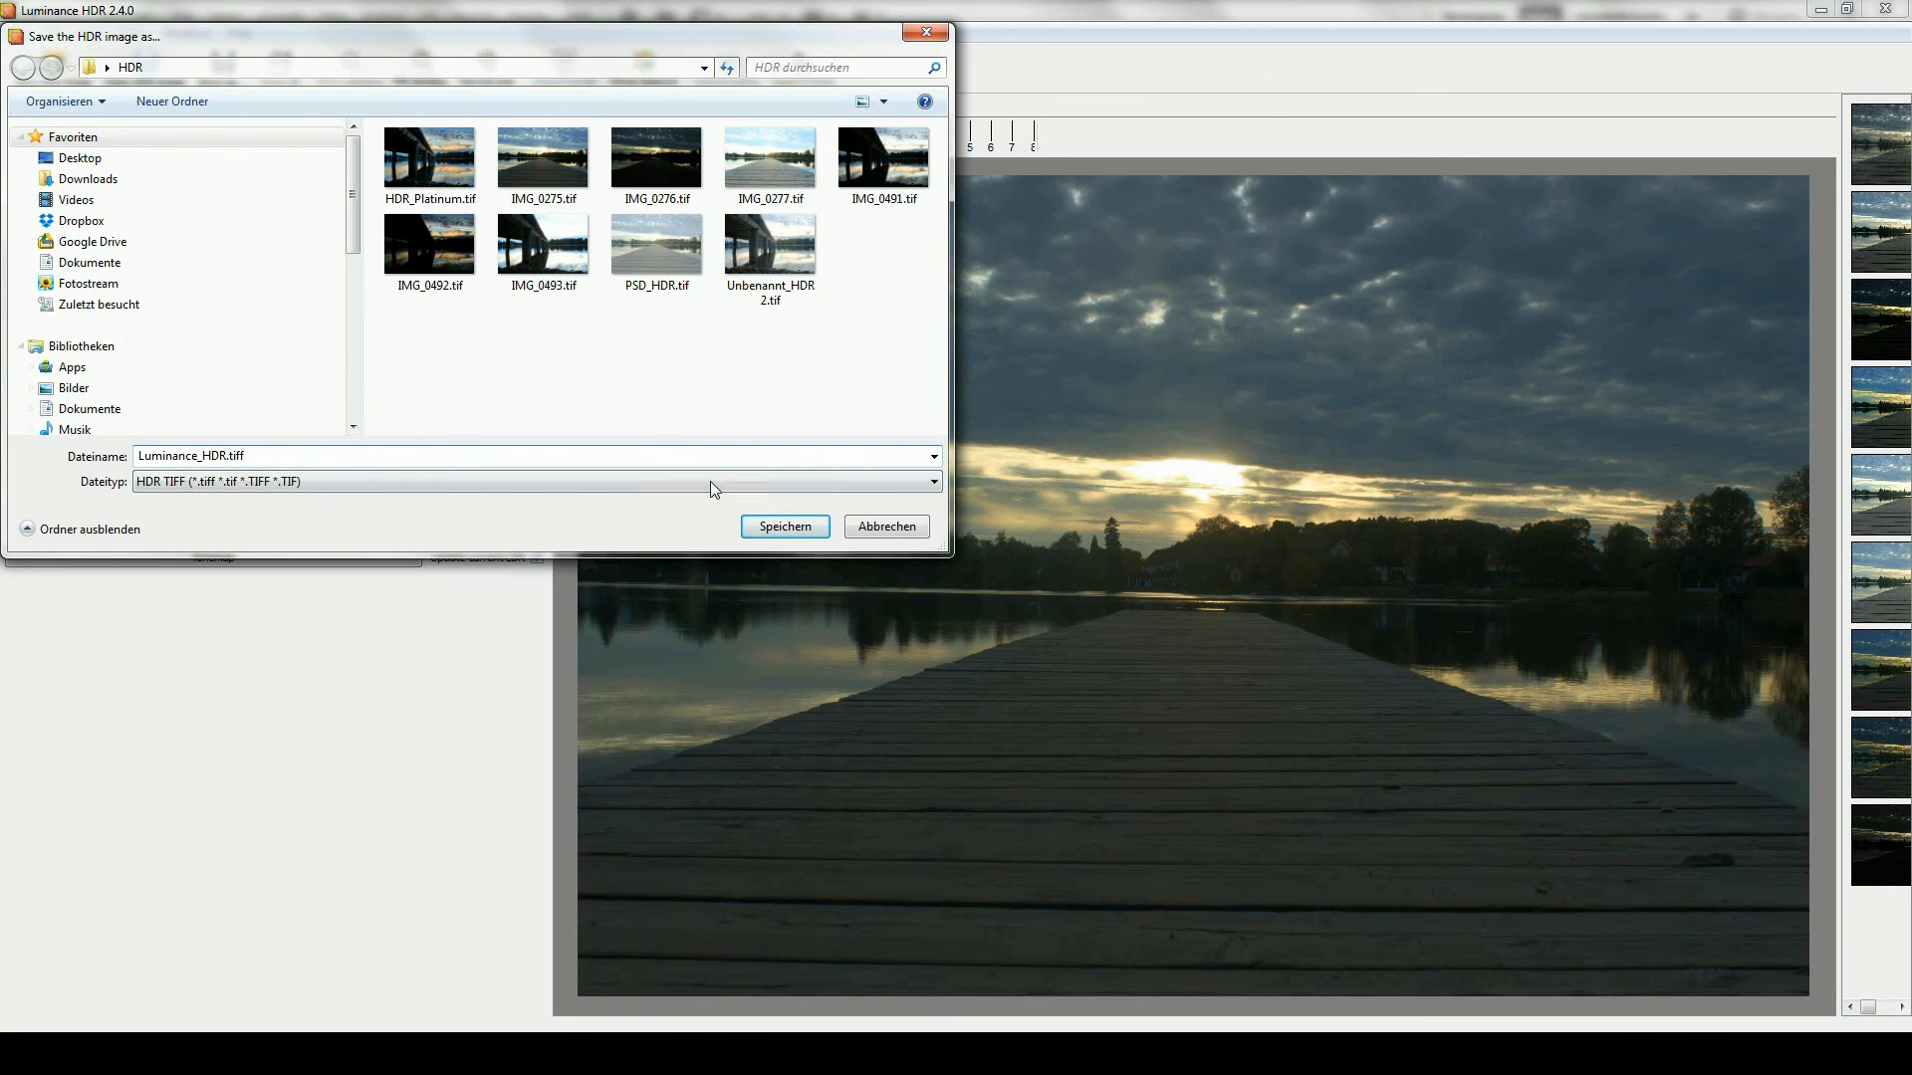
{"action": "left_click", "coordinate": [759, 527]}
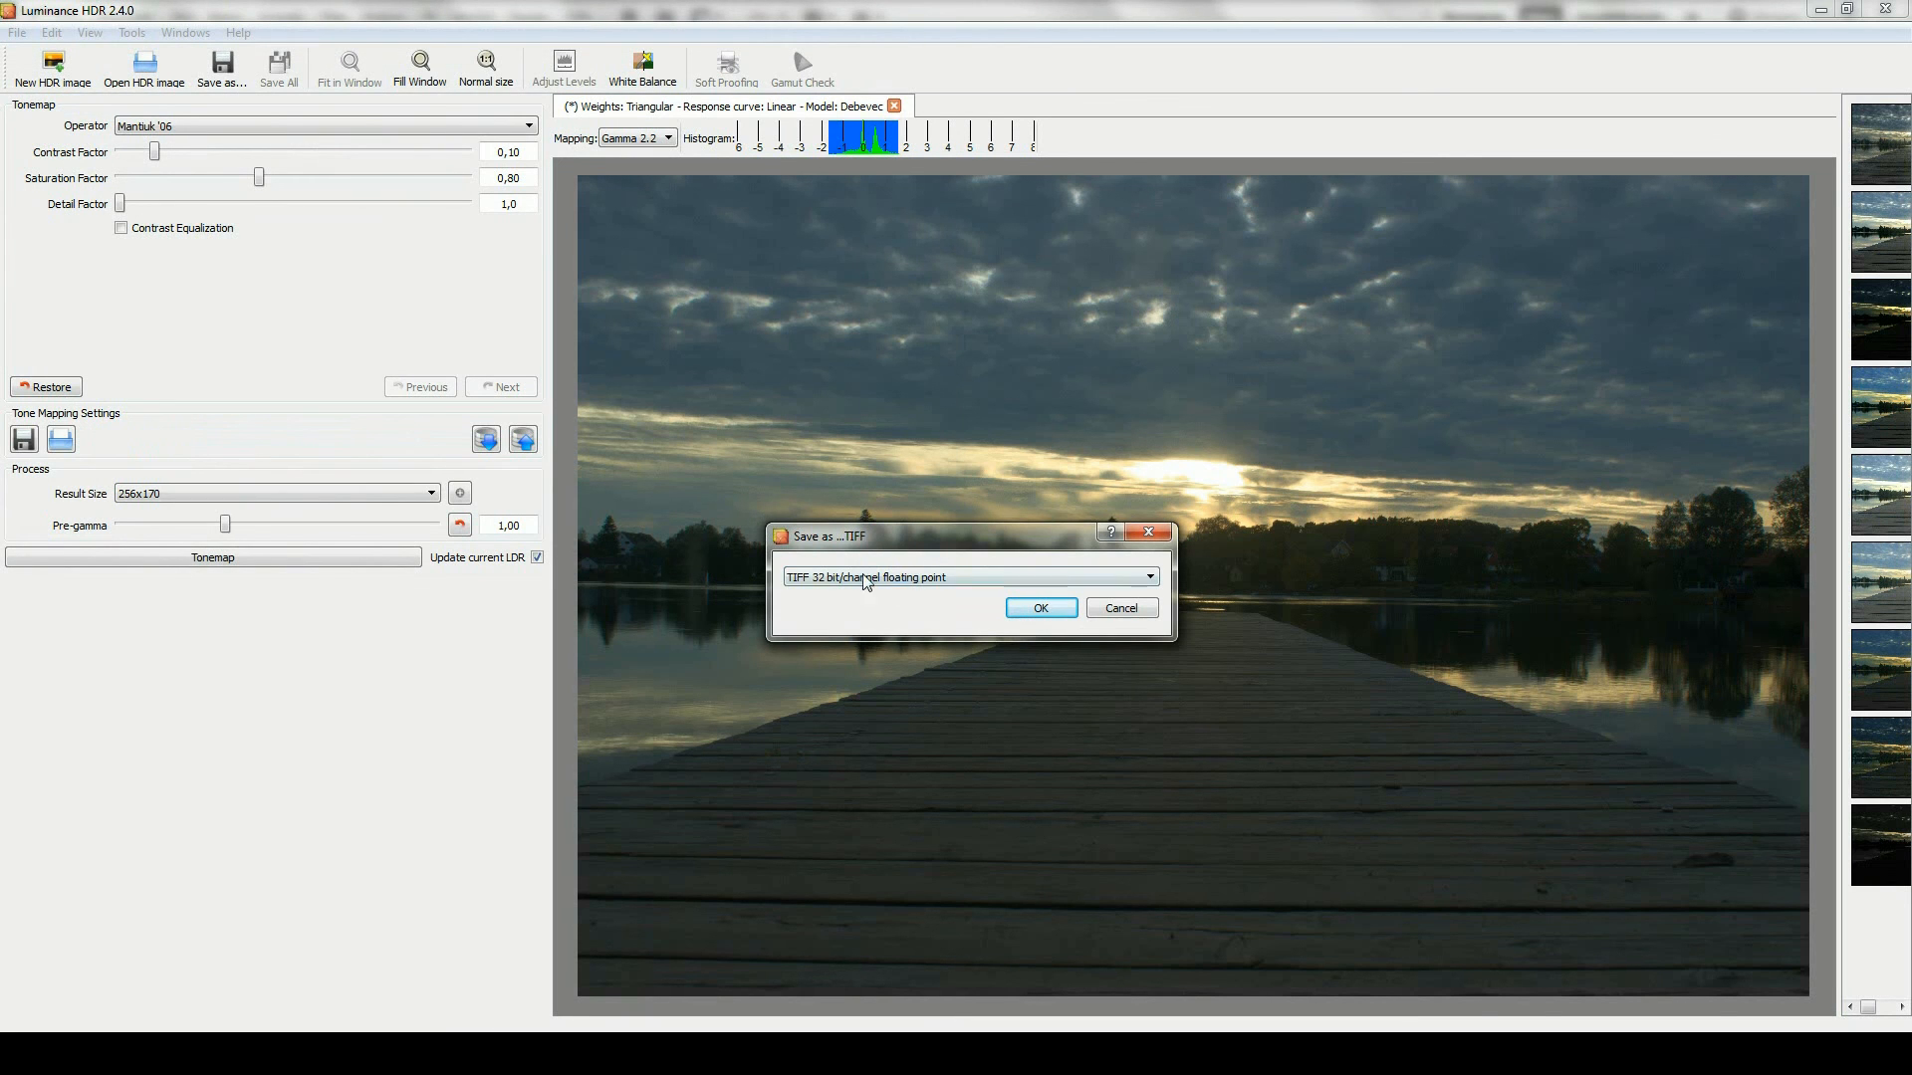
{"action": "left_click", "coordinate": [1030, 610]}
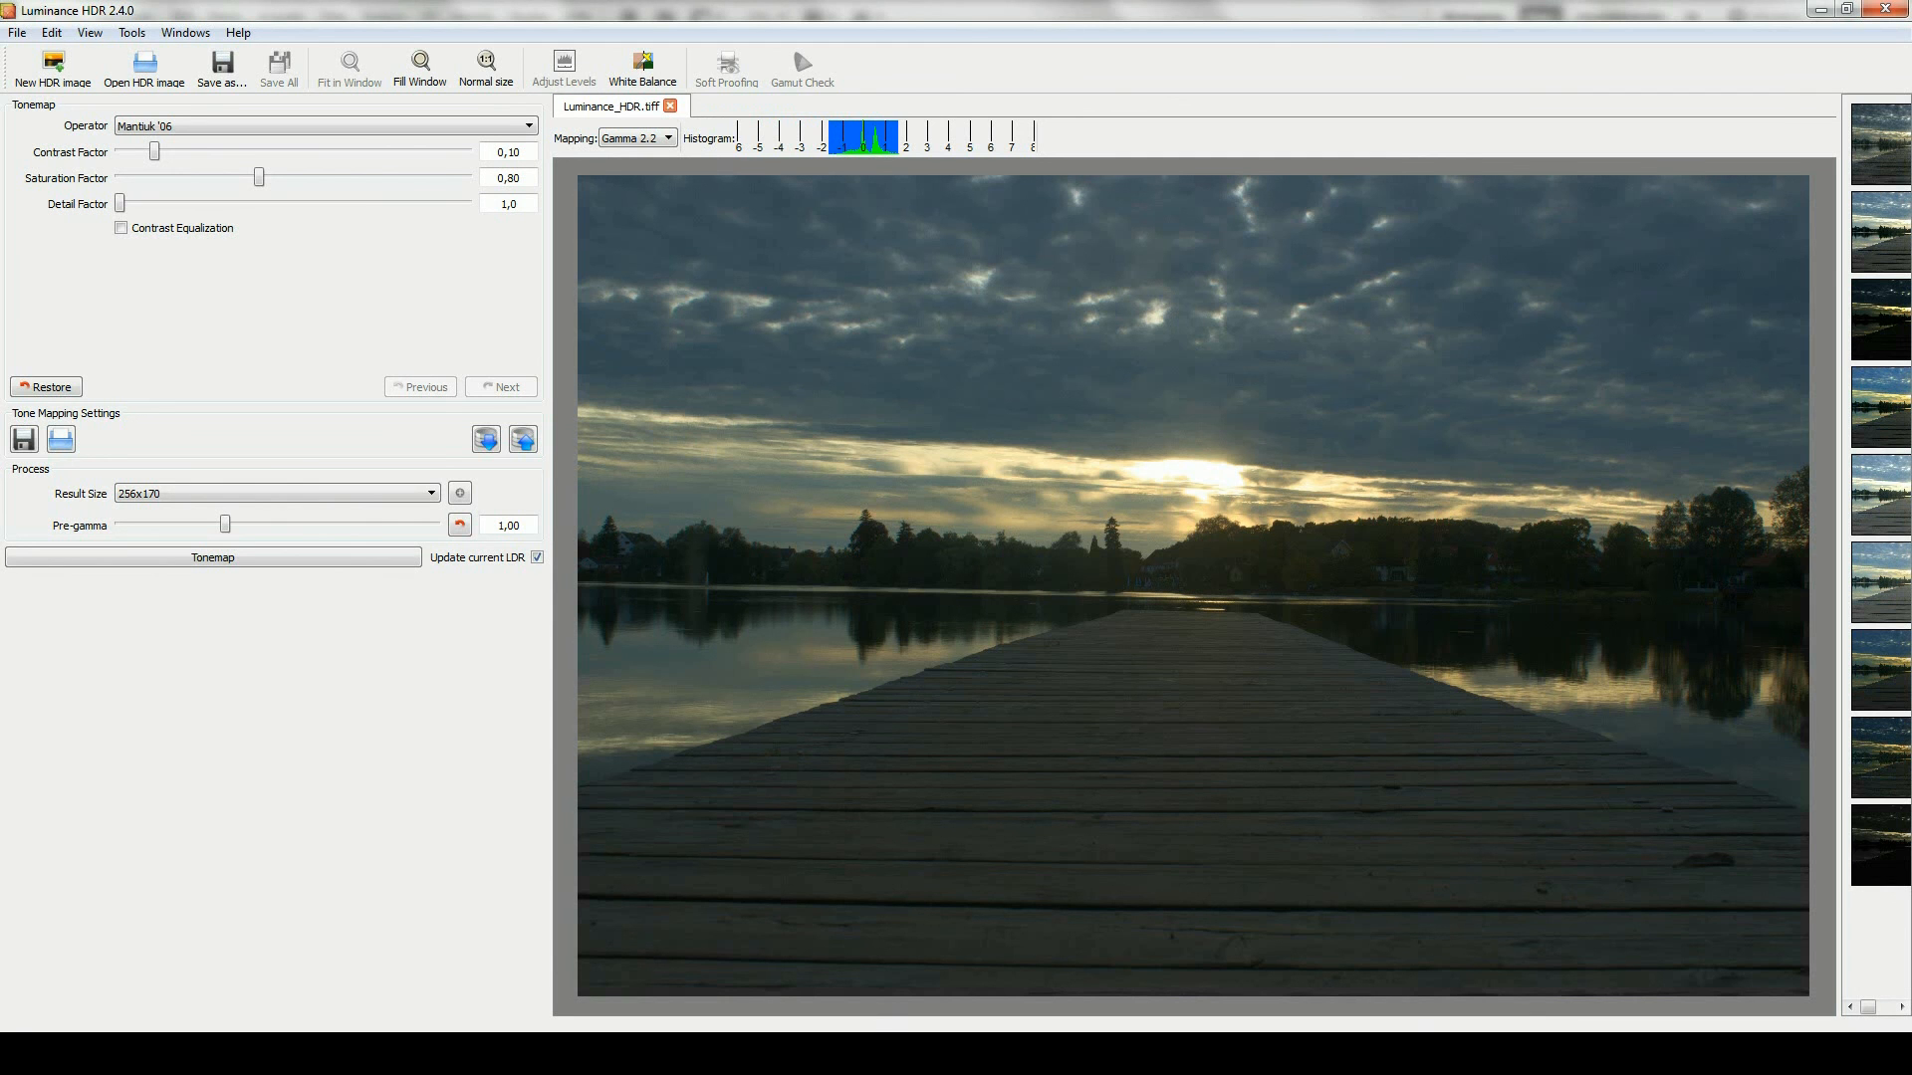
{"action": "key", "text": "alt+Tab"}
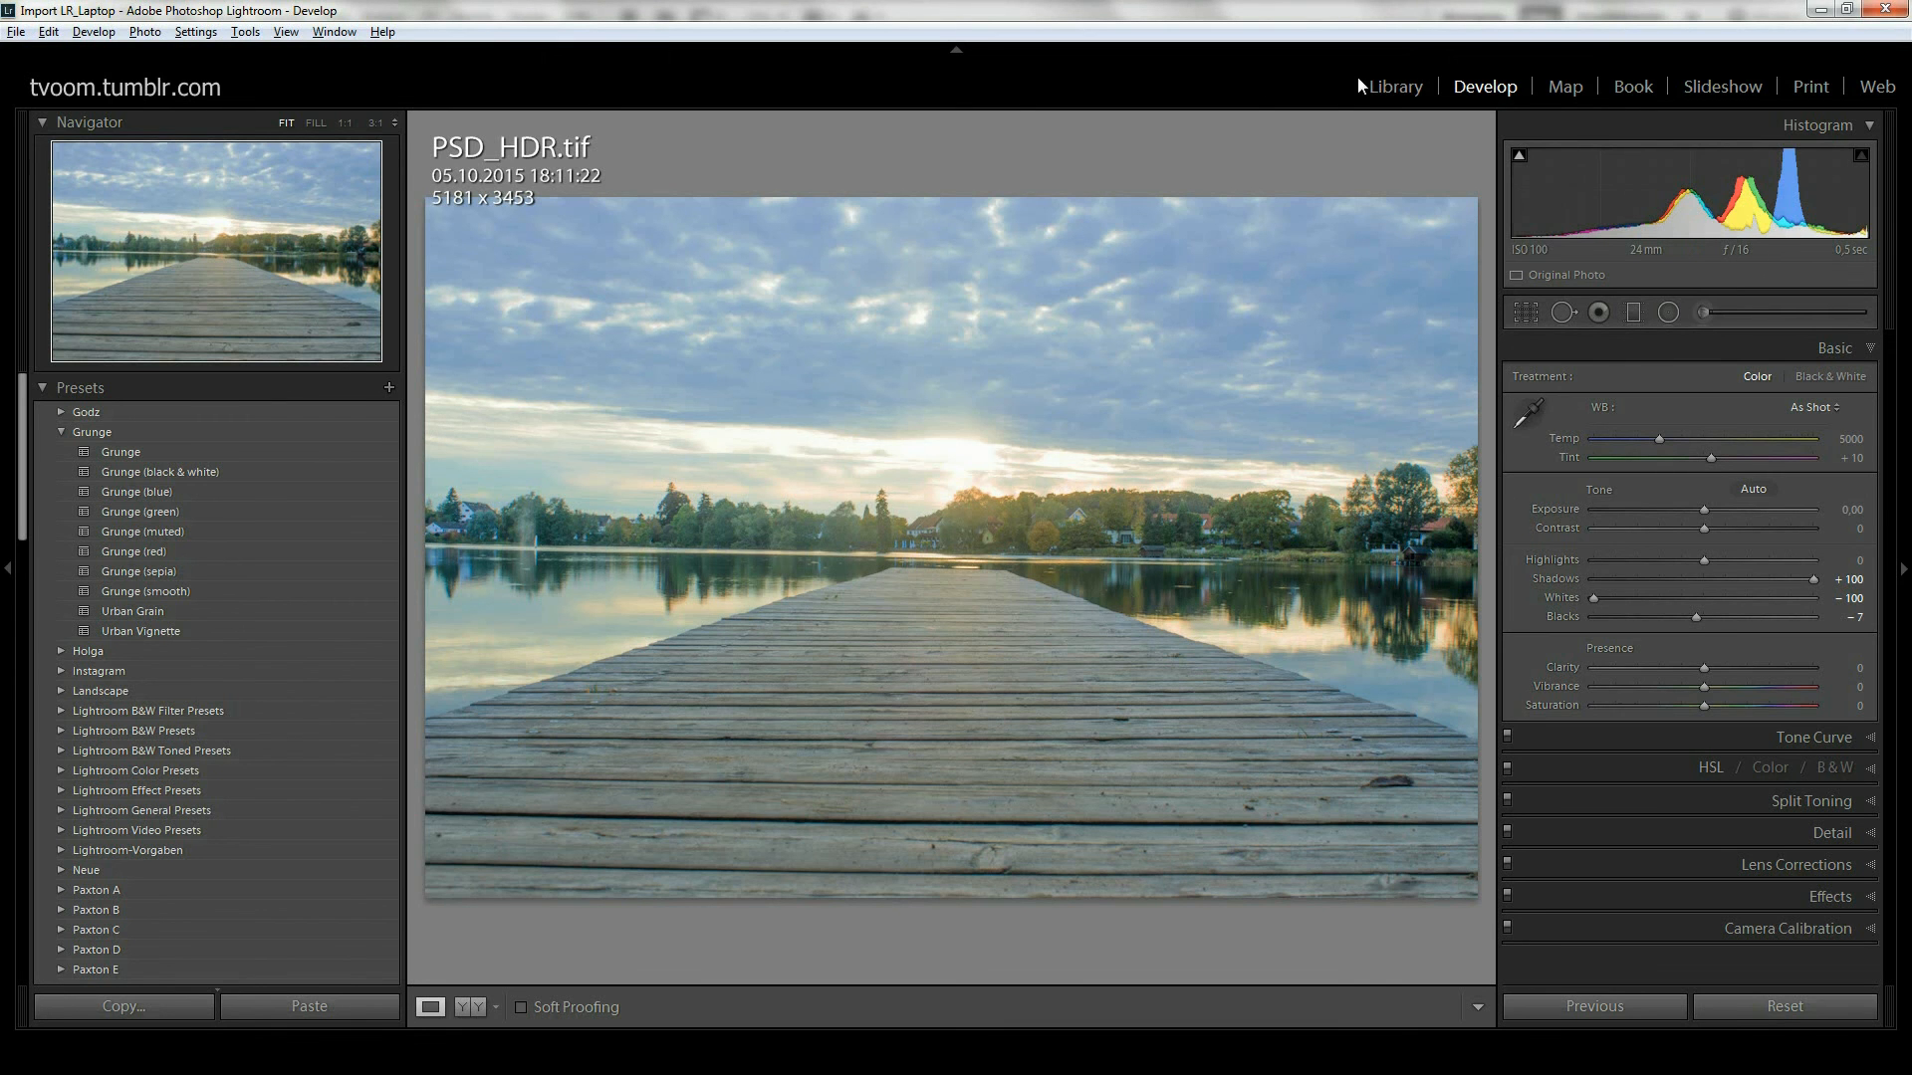
Step: Import Luminance_HDR.tiff into the Lightroom library and open it in the Develop module
{"action": "left_click", "coordinate": [1392, 87]}
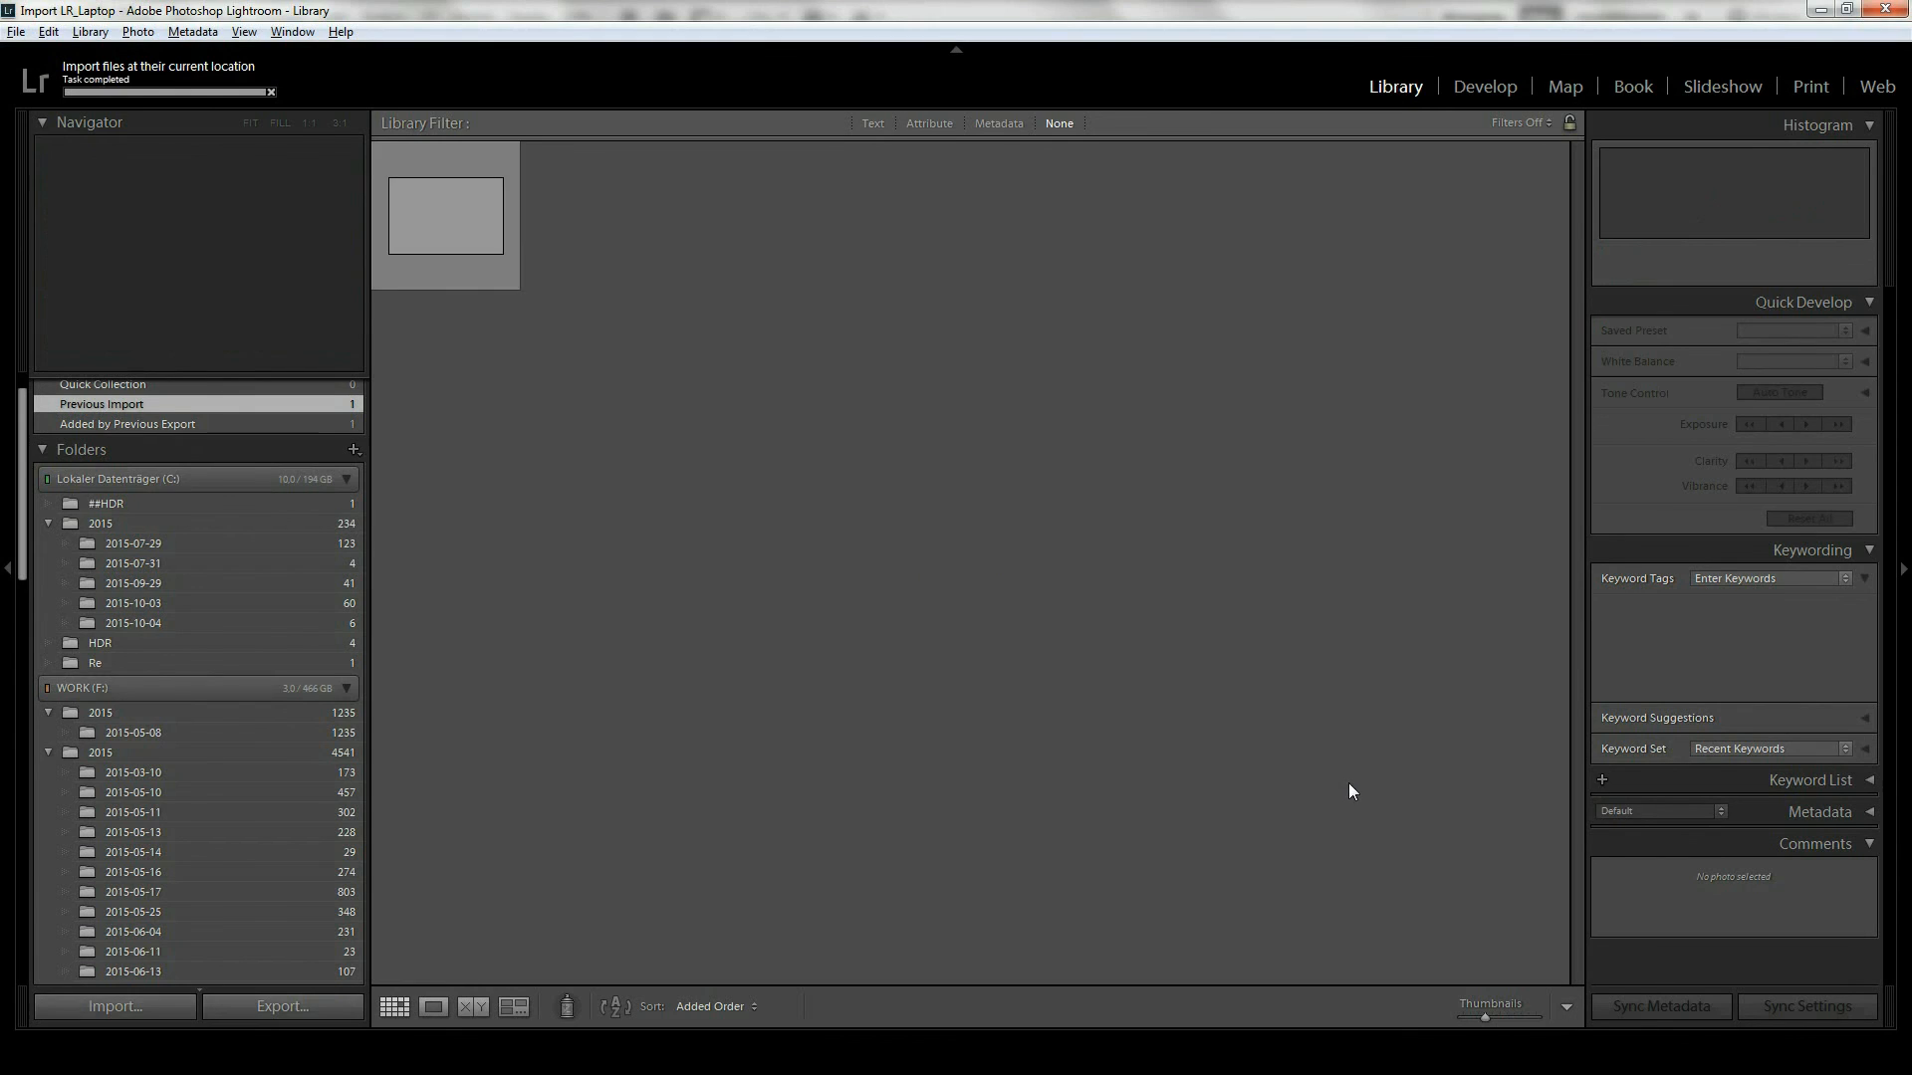
{"action": "double_click", "coordinate": [456, 279]}
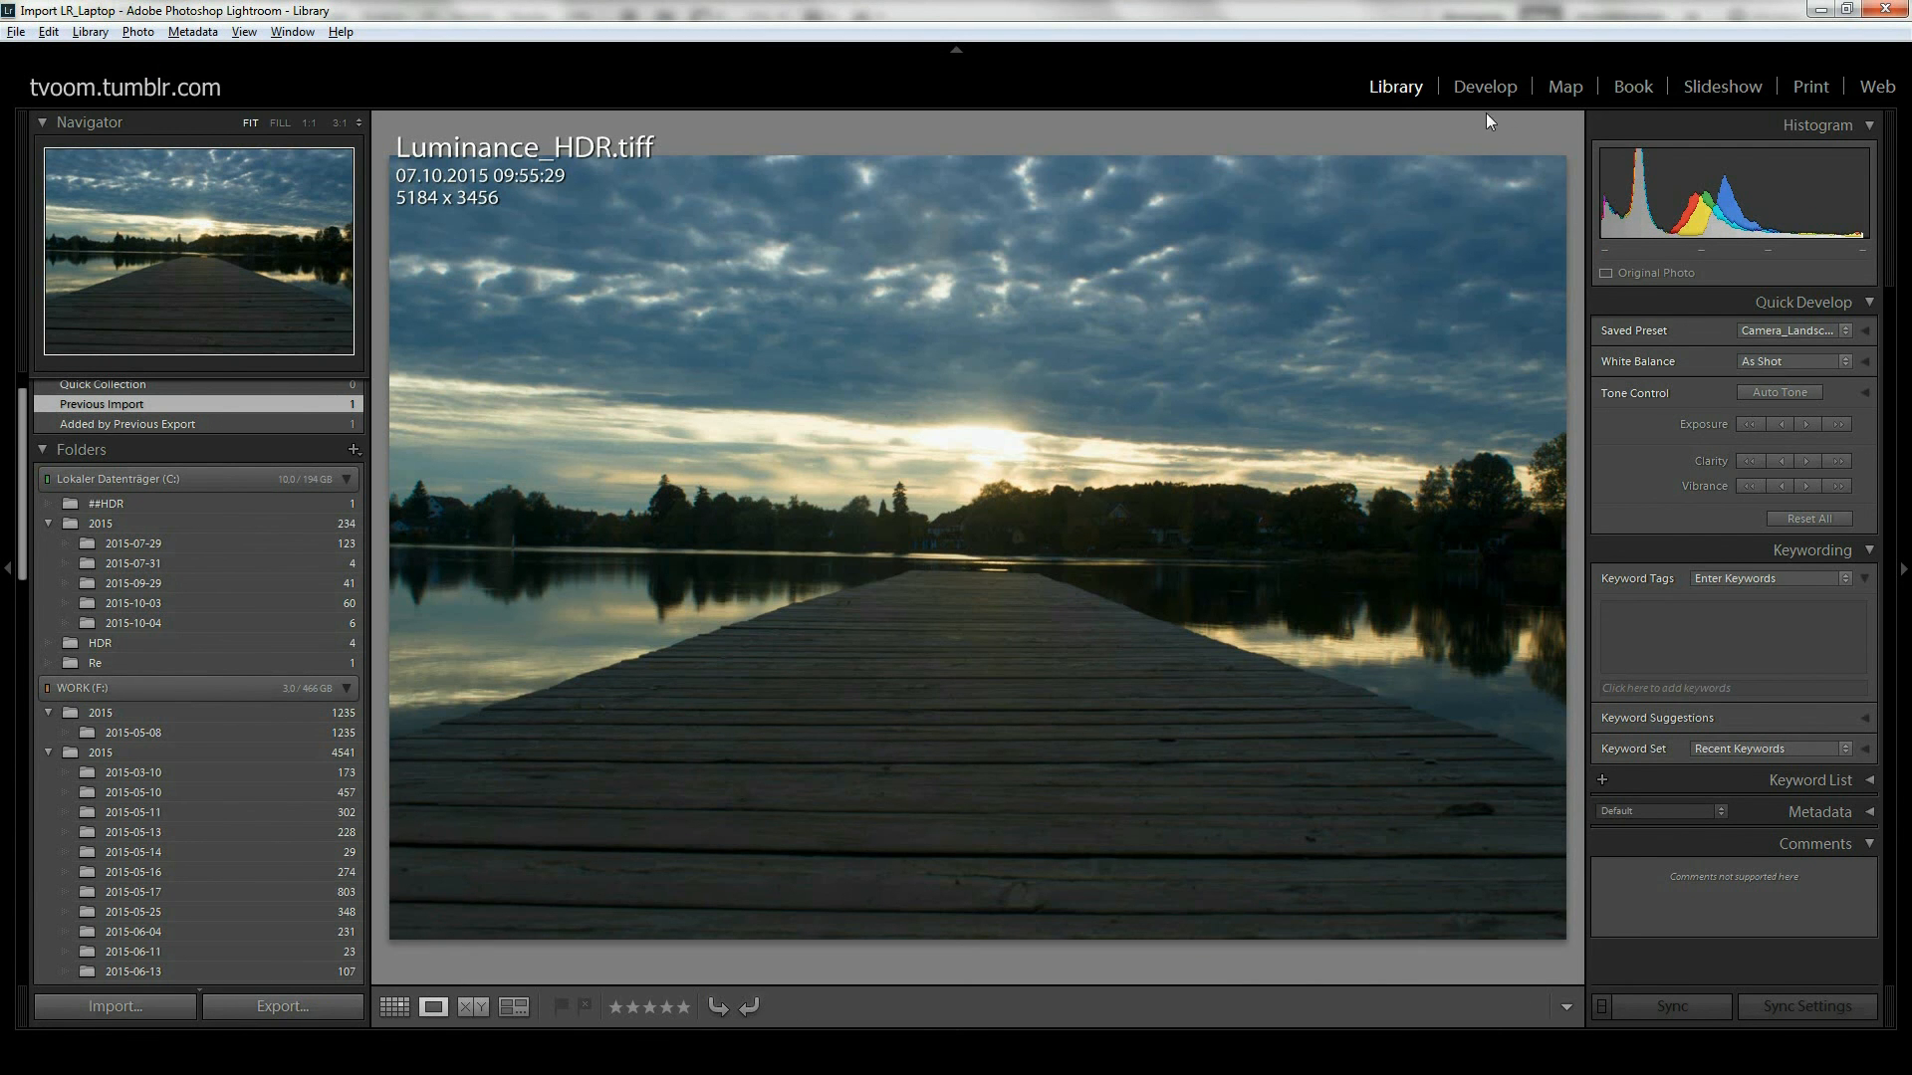
{"action": "left_click", "coordinate": [1481, 88]}
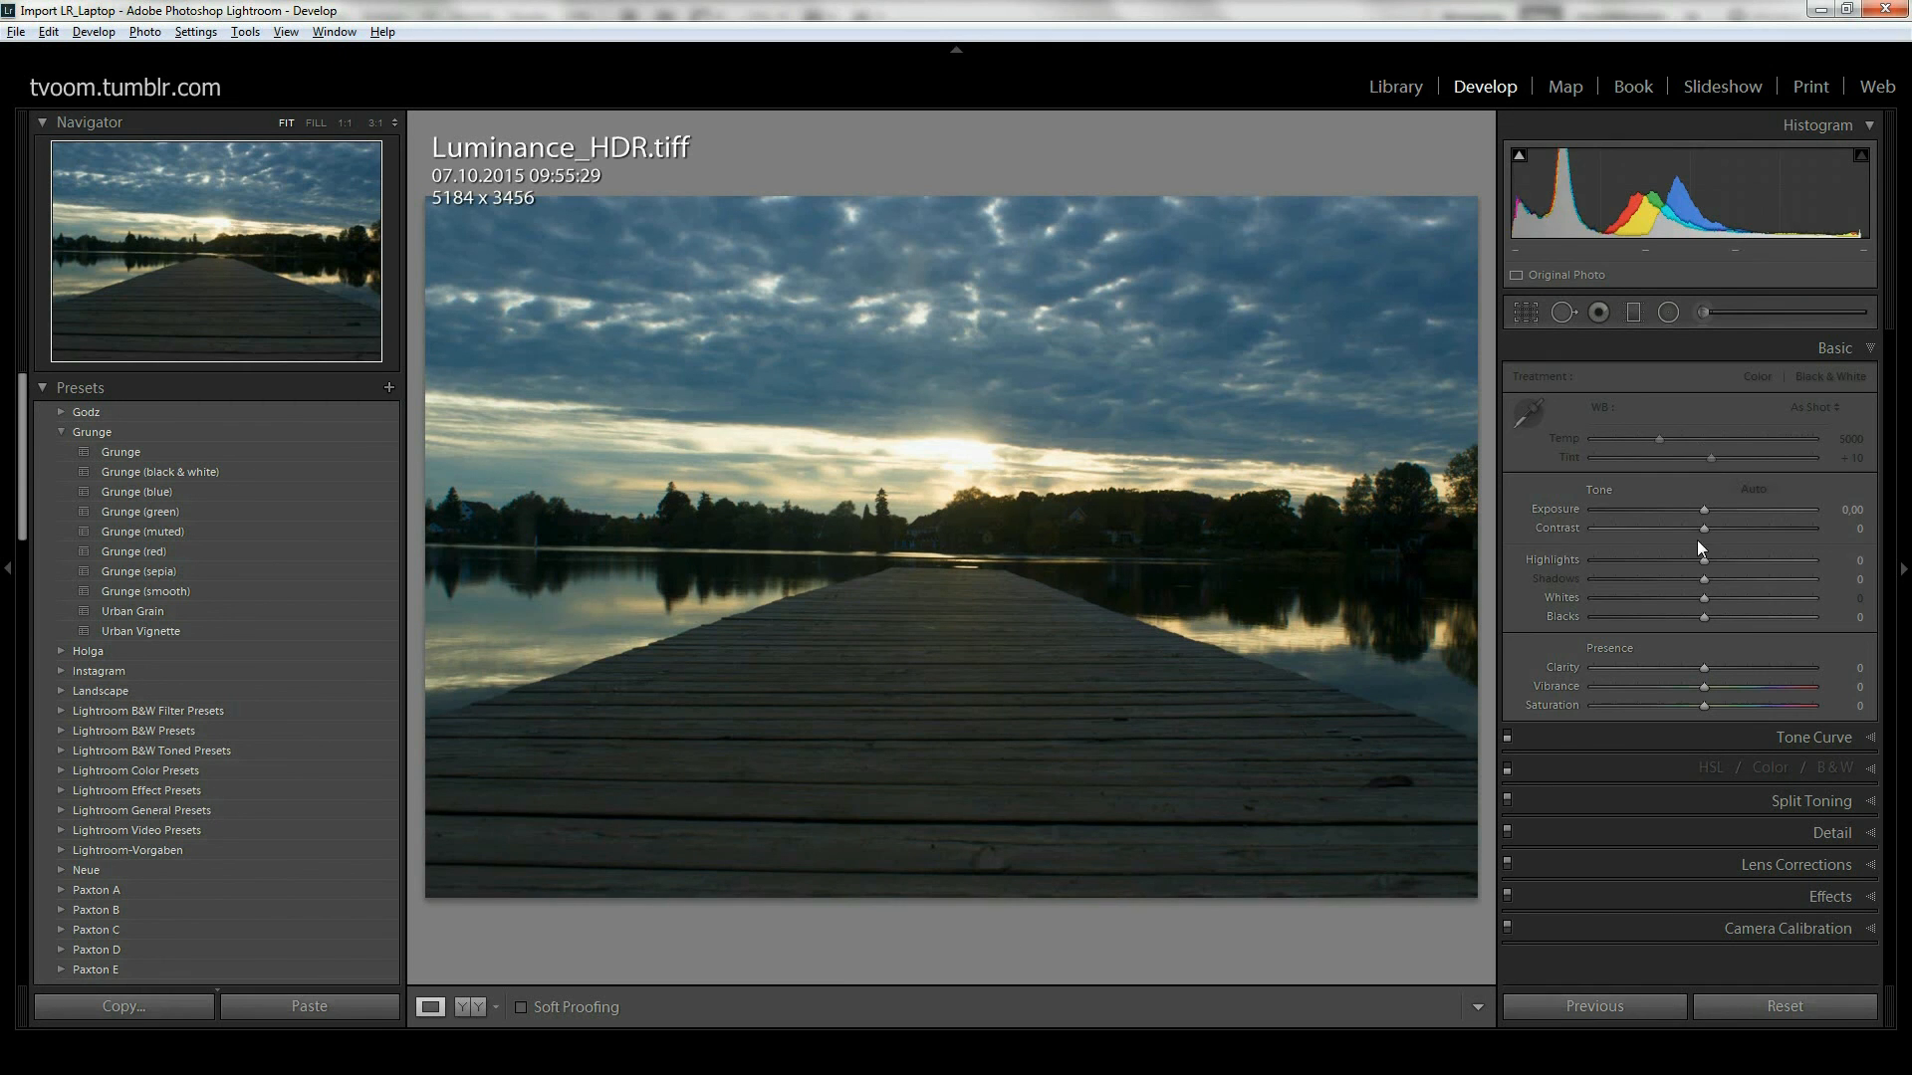
Step: Adjust the tones of Luminance_HDR.tiff by setting Exposure to +0.95, Shadows to +65, Whites to -69 and Blacks to +12
{"action": "left_click_drag", "start_coordinate": [1704, 579], "coordinate": [1830, 578]}
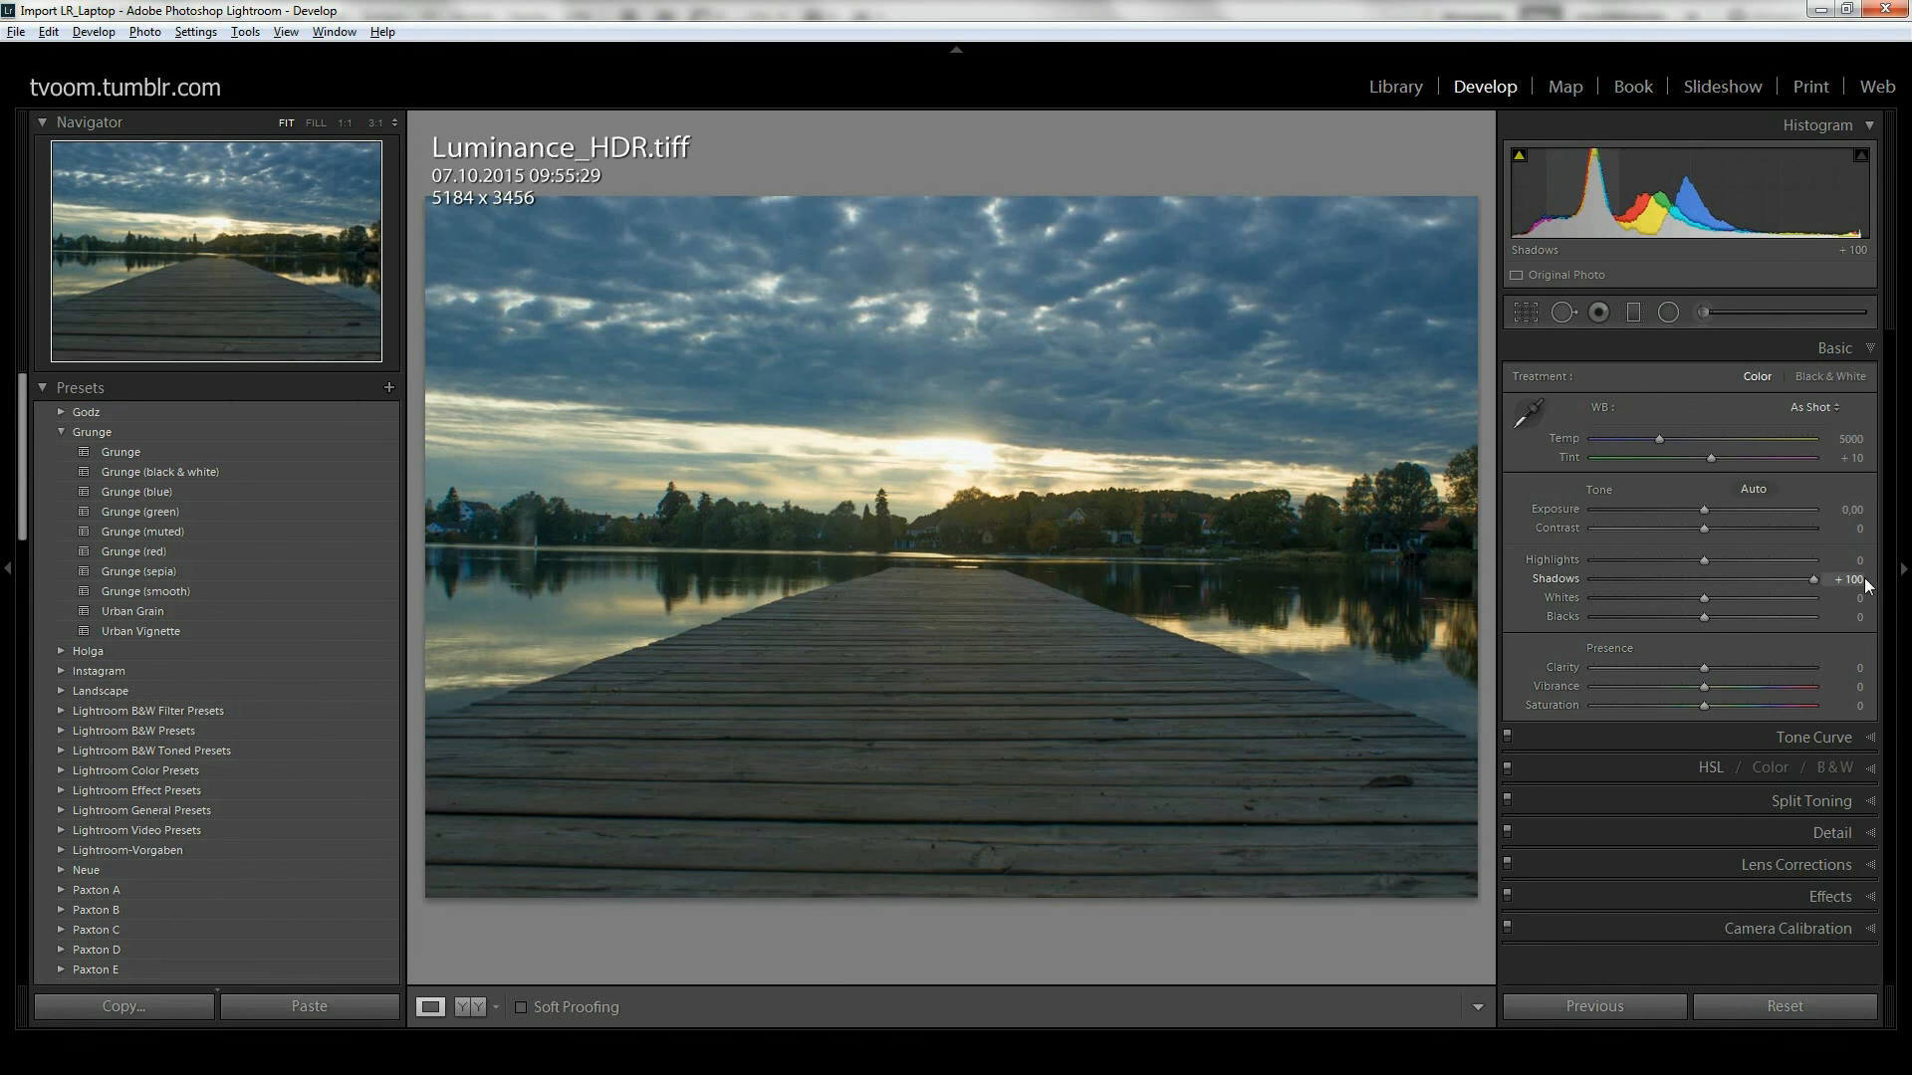
{"action": "left_click_drag", "start_coordinate": [1705, 507], "coordinate": [1712, 511]}
{"action": "mouse_move", "coordinate": [1702, 600]}
{"action": "left_mouse_down"}
{"action": "mouse_move", "coordinate": [1626, 595]}
{"action": "mouse_move", "coordinate": [1717, 615]}
{"action": "left_mouse_up"}
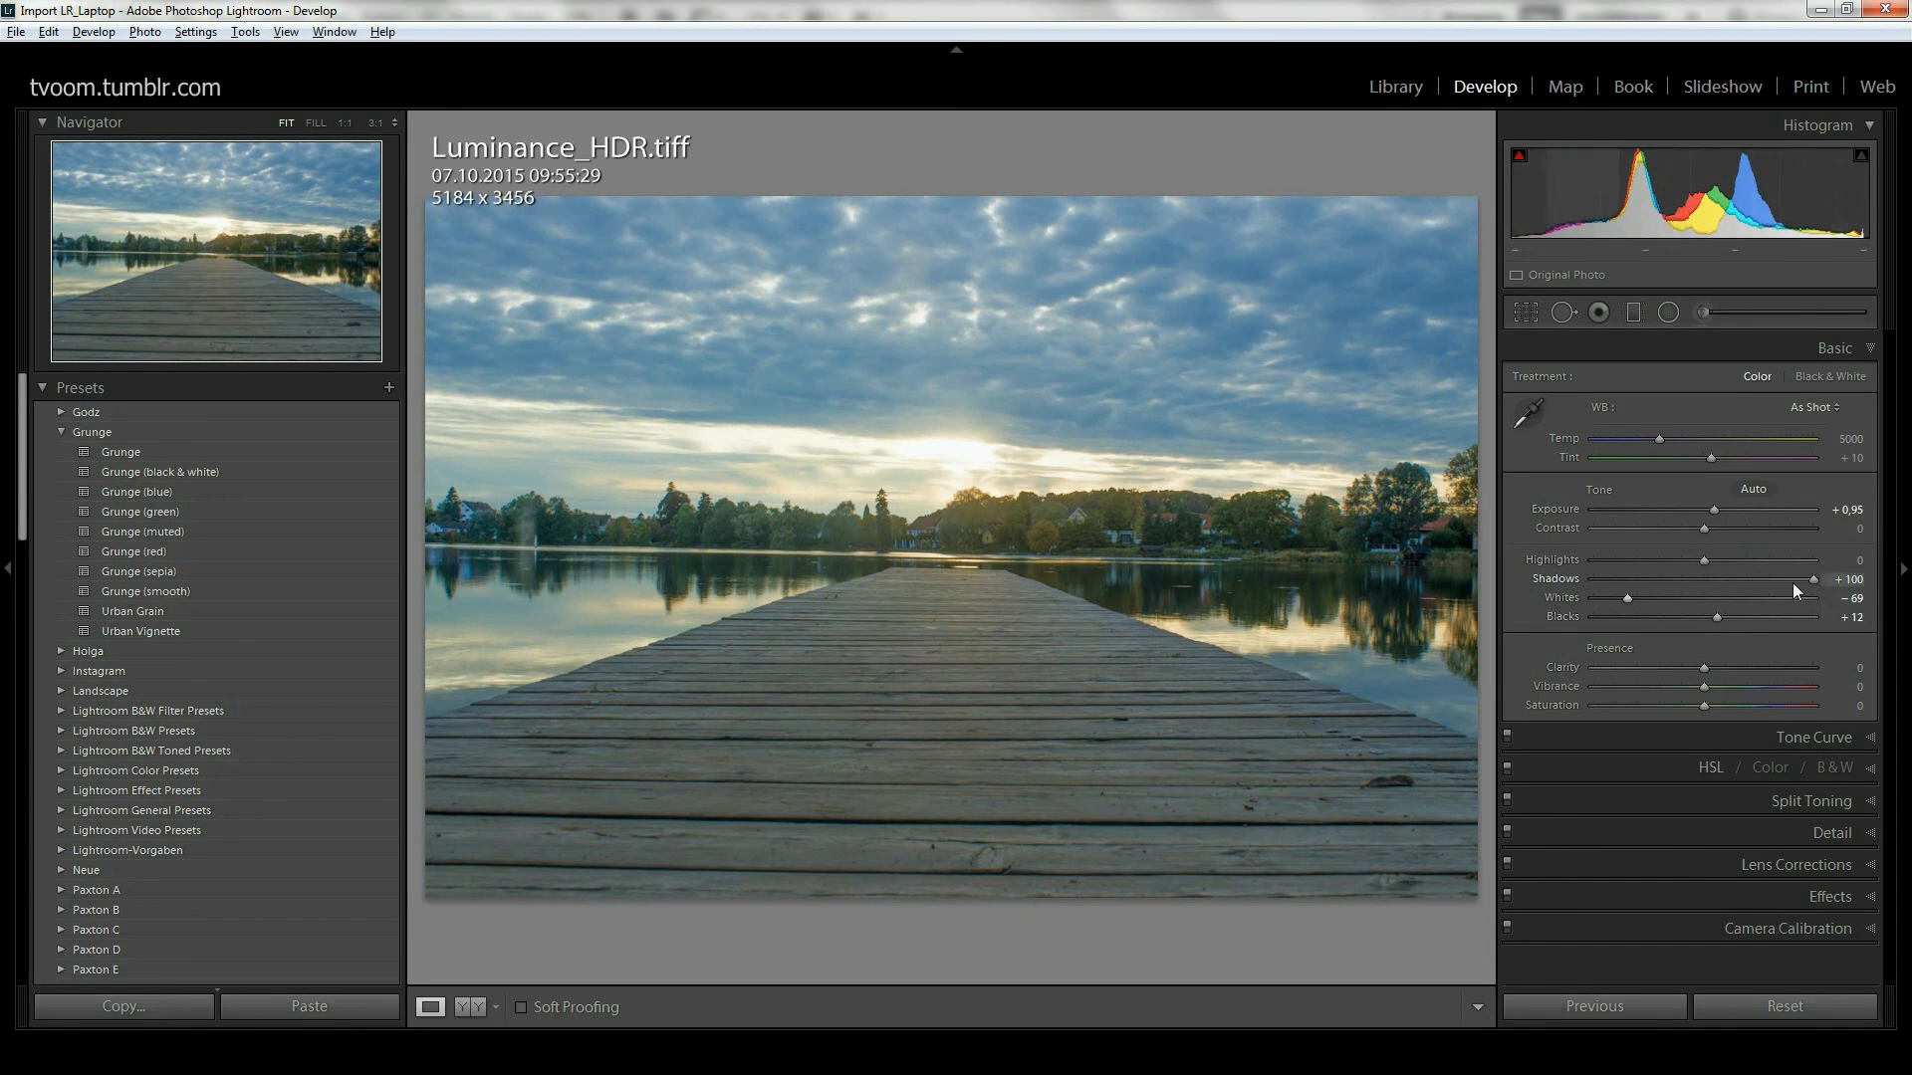
{"action": "left_click_drag", "start_coordinate": [1812, 578], "coordinate": [1771, 579]}
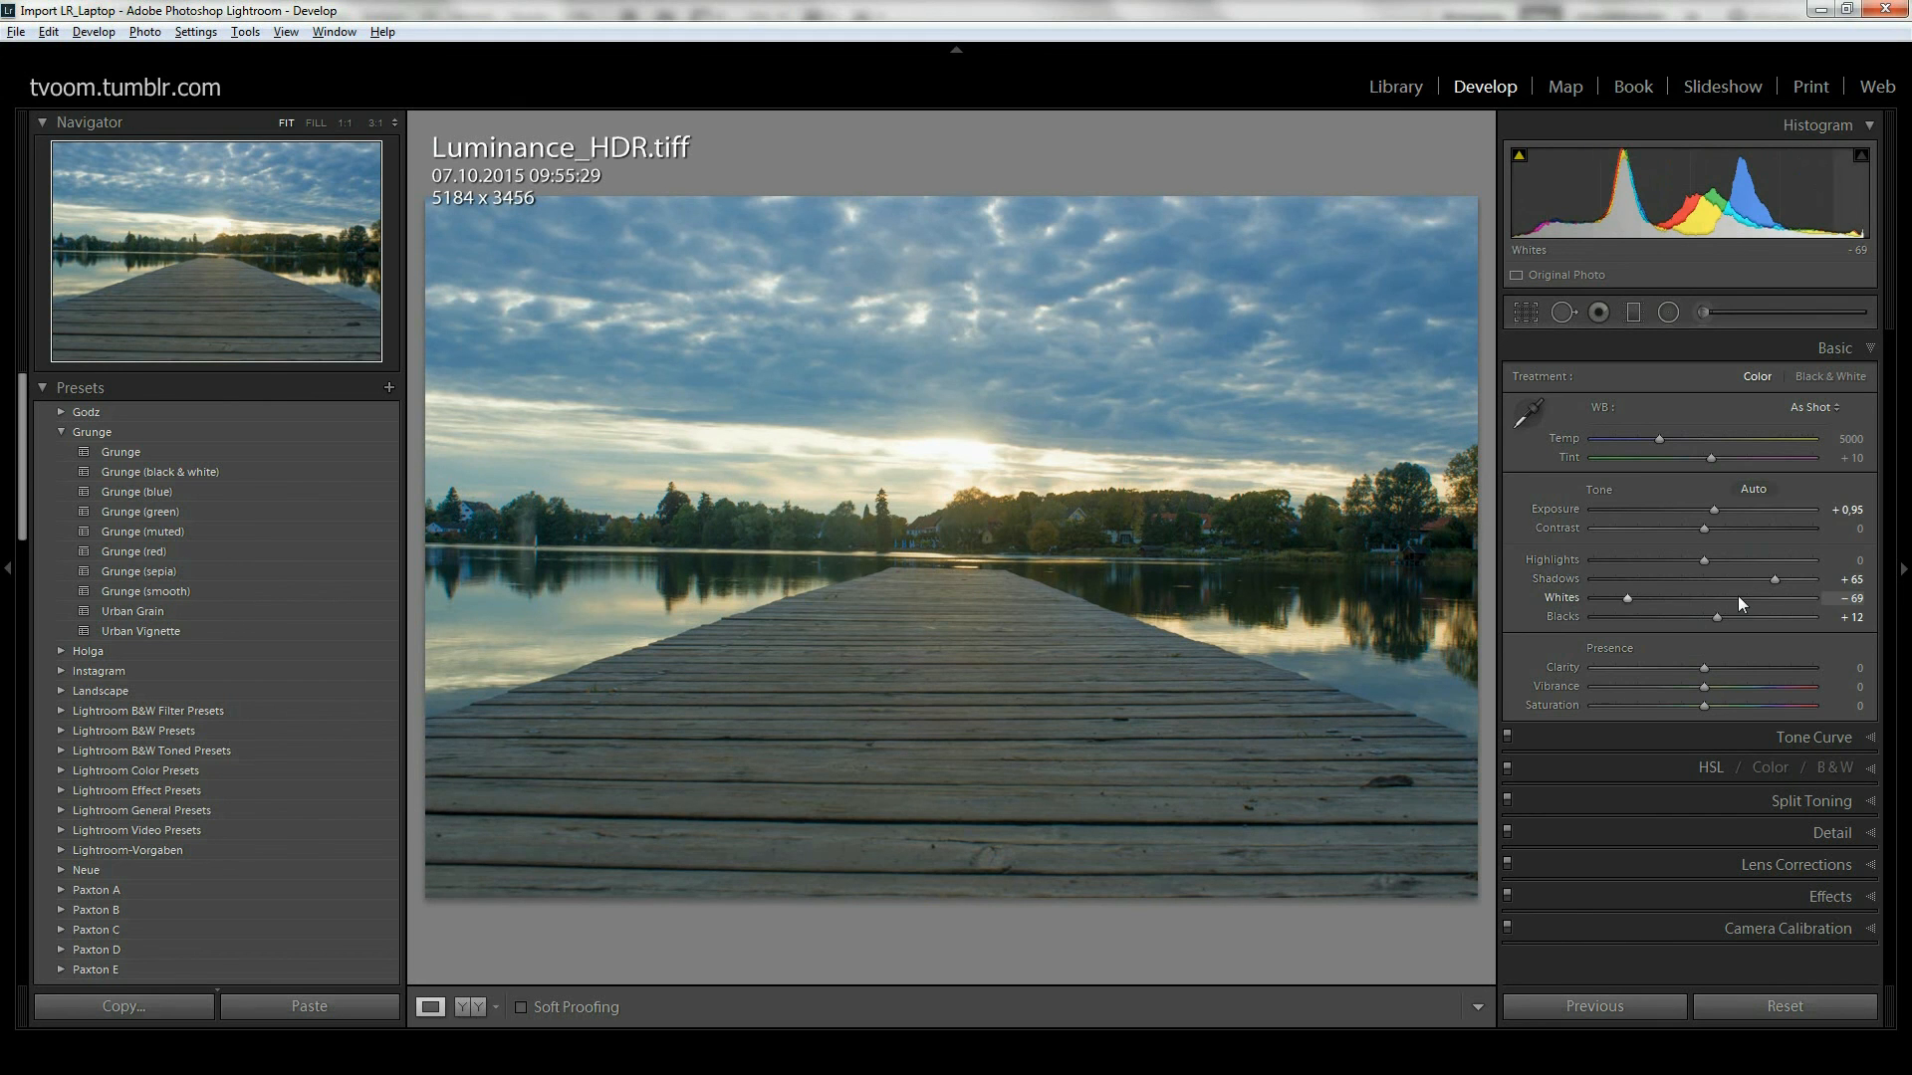
Step: Enable profile corrections, chromatic aberration removal and Constrain Crop in the basic lens corrections of Luminance_HDR.tiff
{"action": "left_click", "coordinate": [1730, 869]}
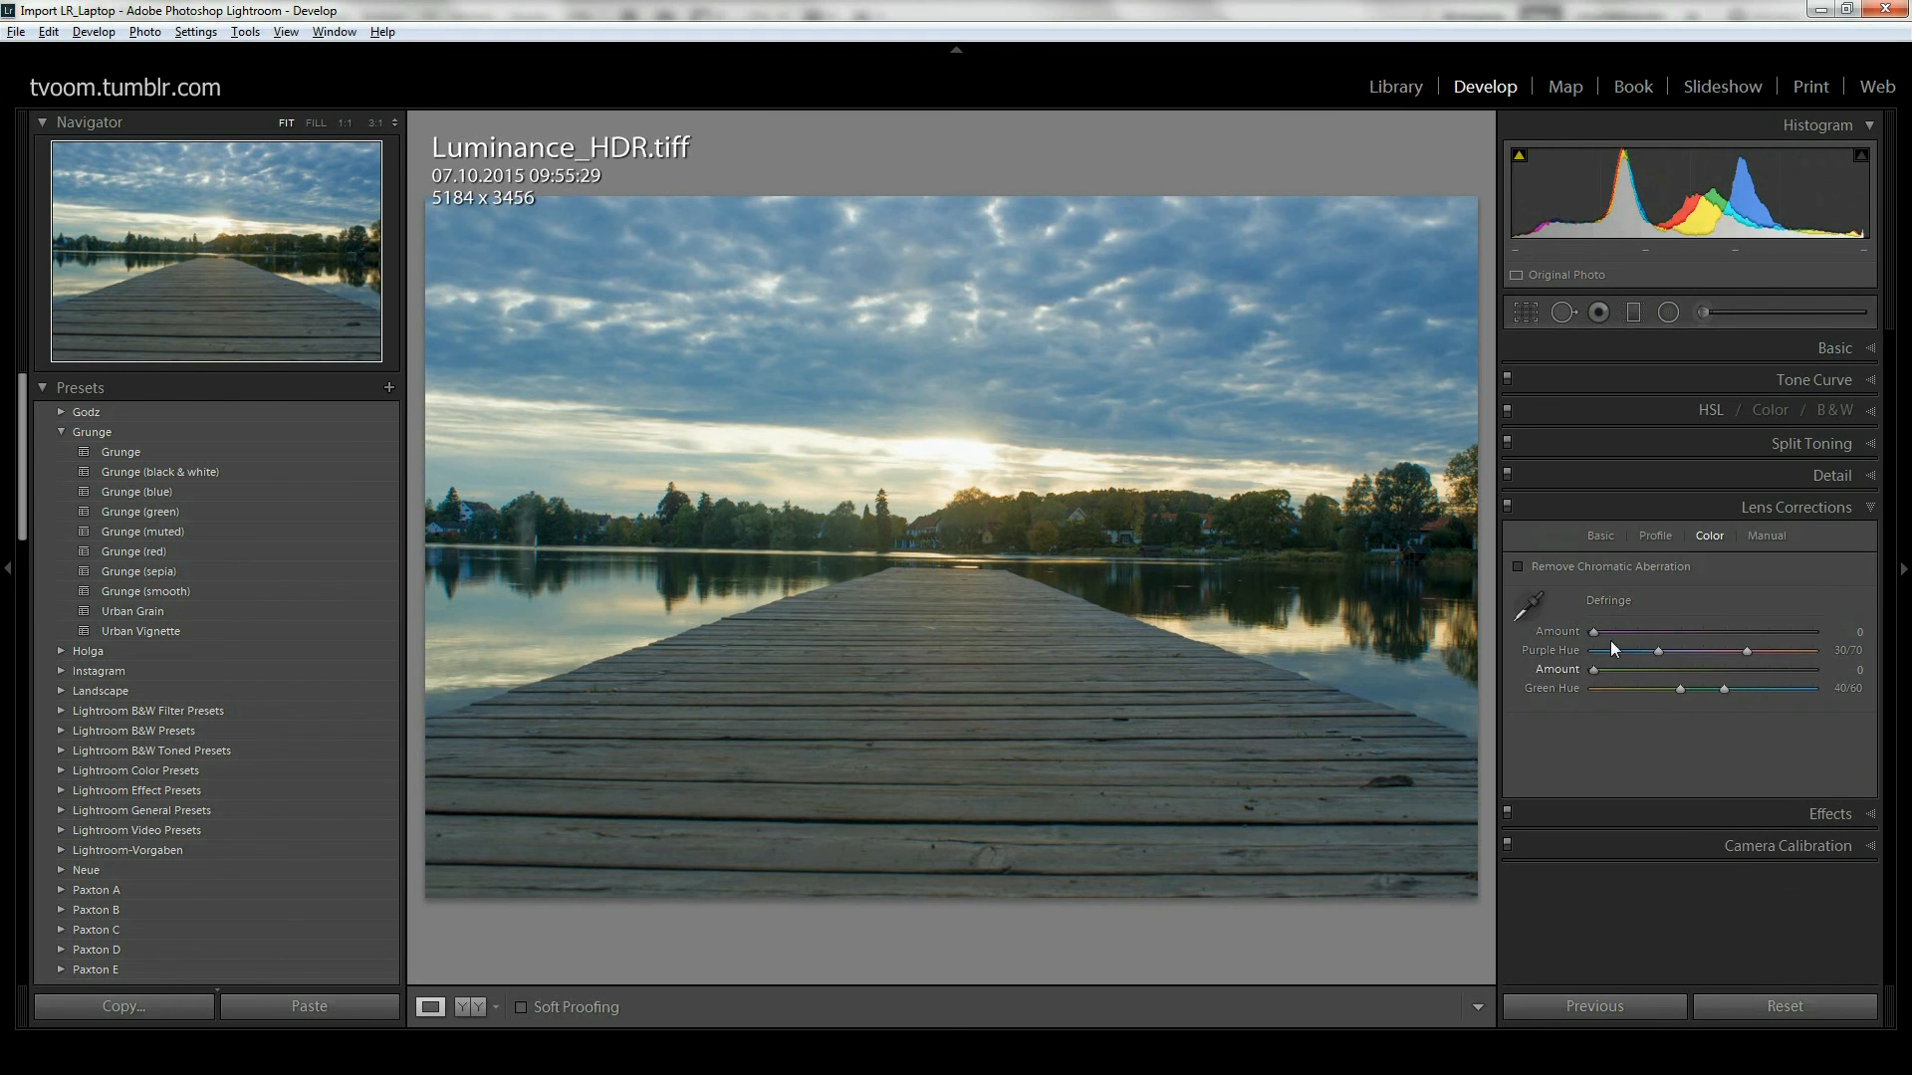
{"action": "left_click", "coordinate": [1605, 536]}
{"action": "left_click", "coordinate": [1575, 565]}
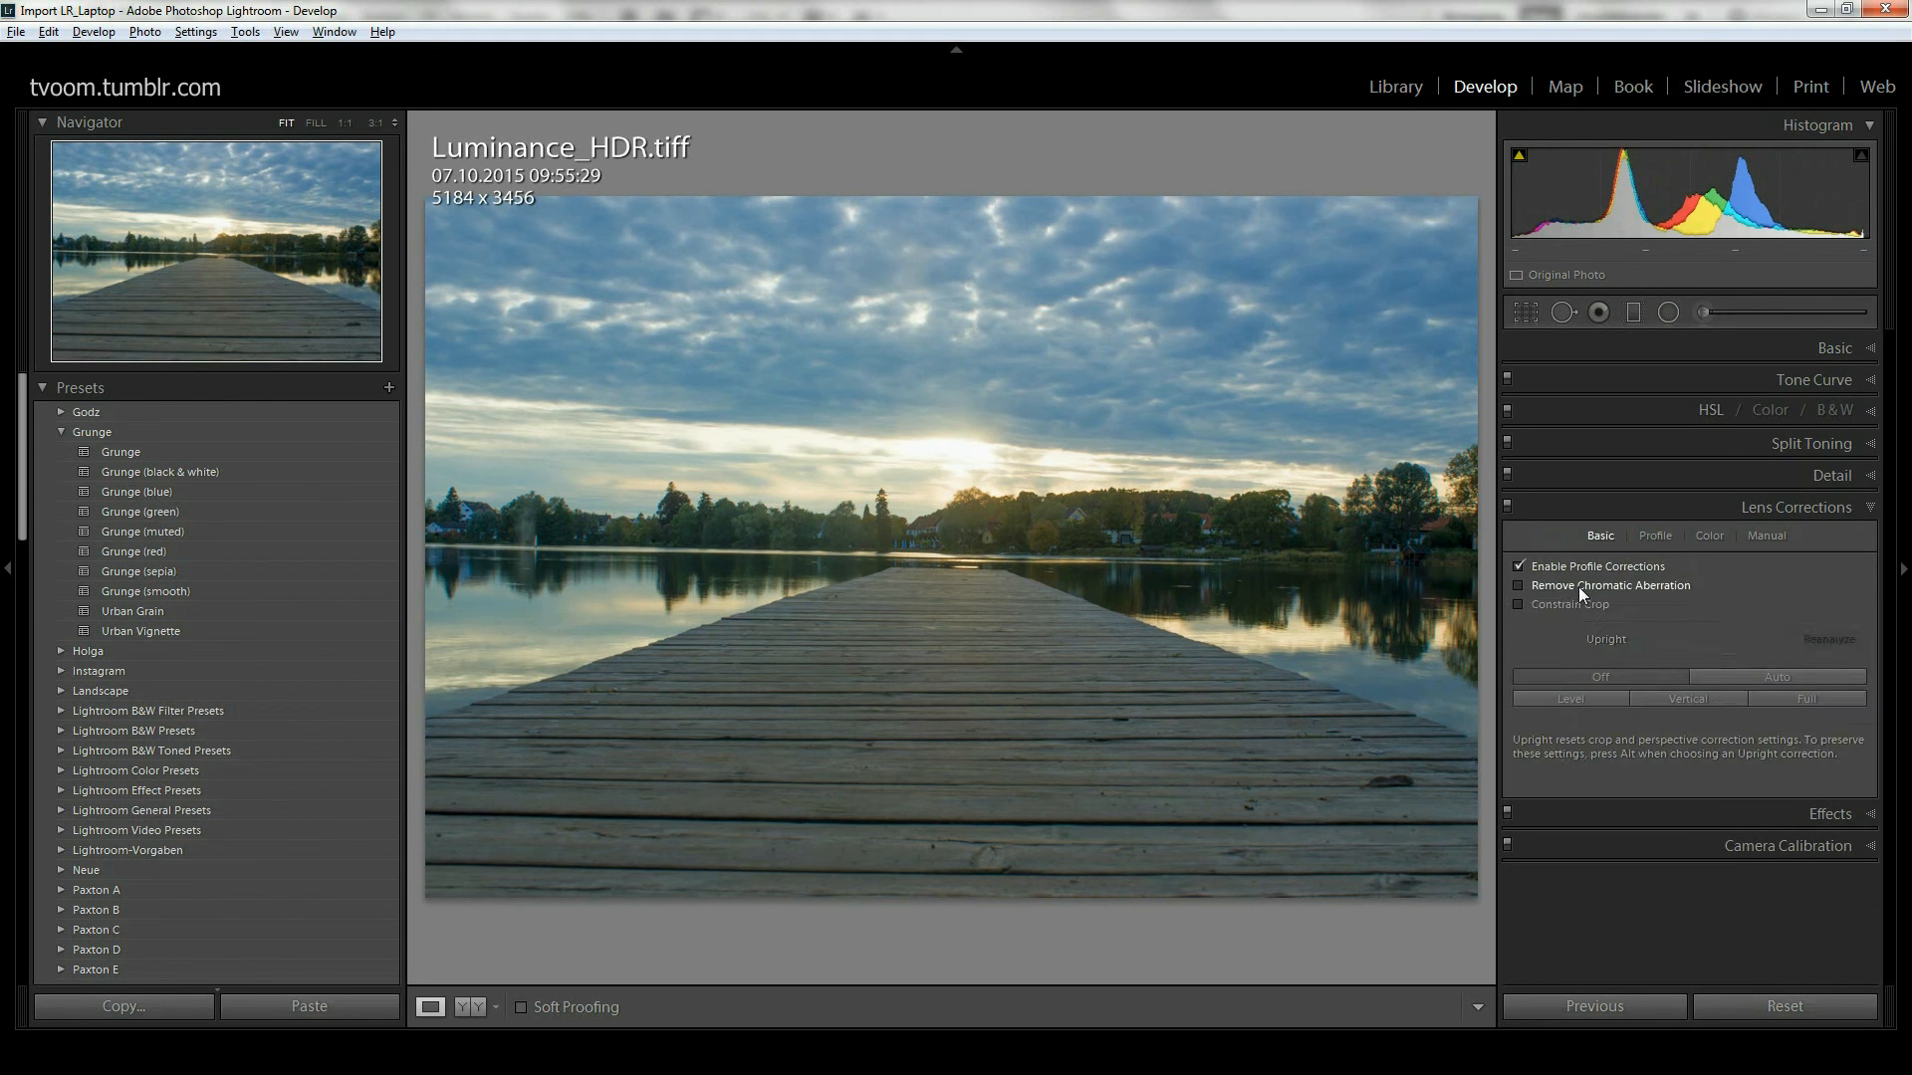
{"action": "left_click", "coordinate": [1580, 588]}
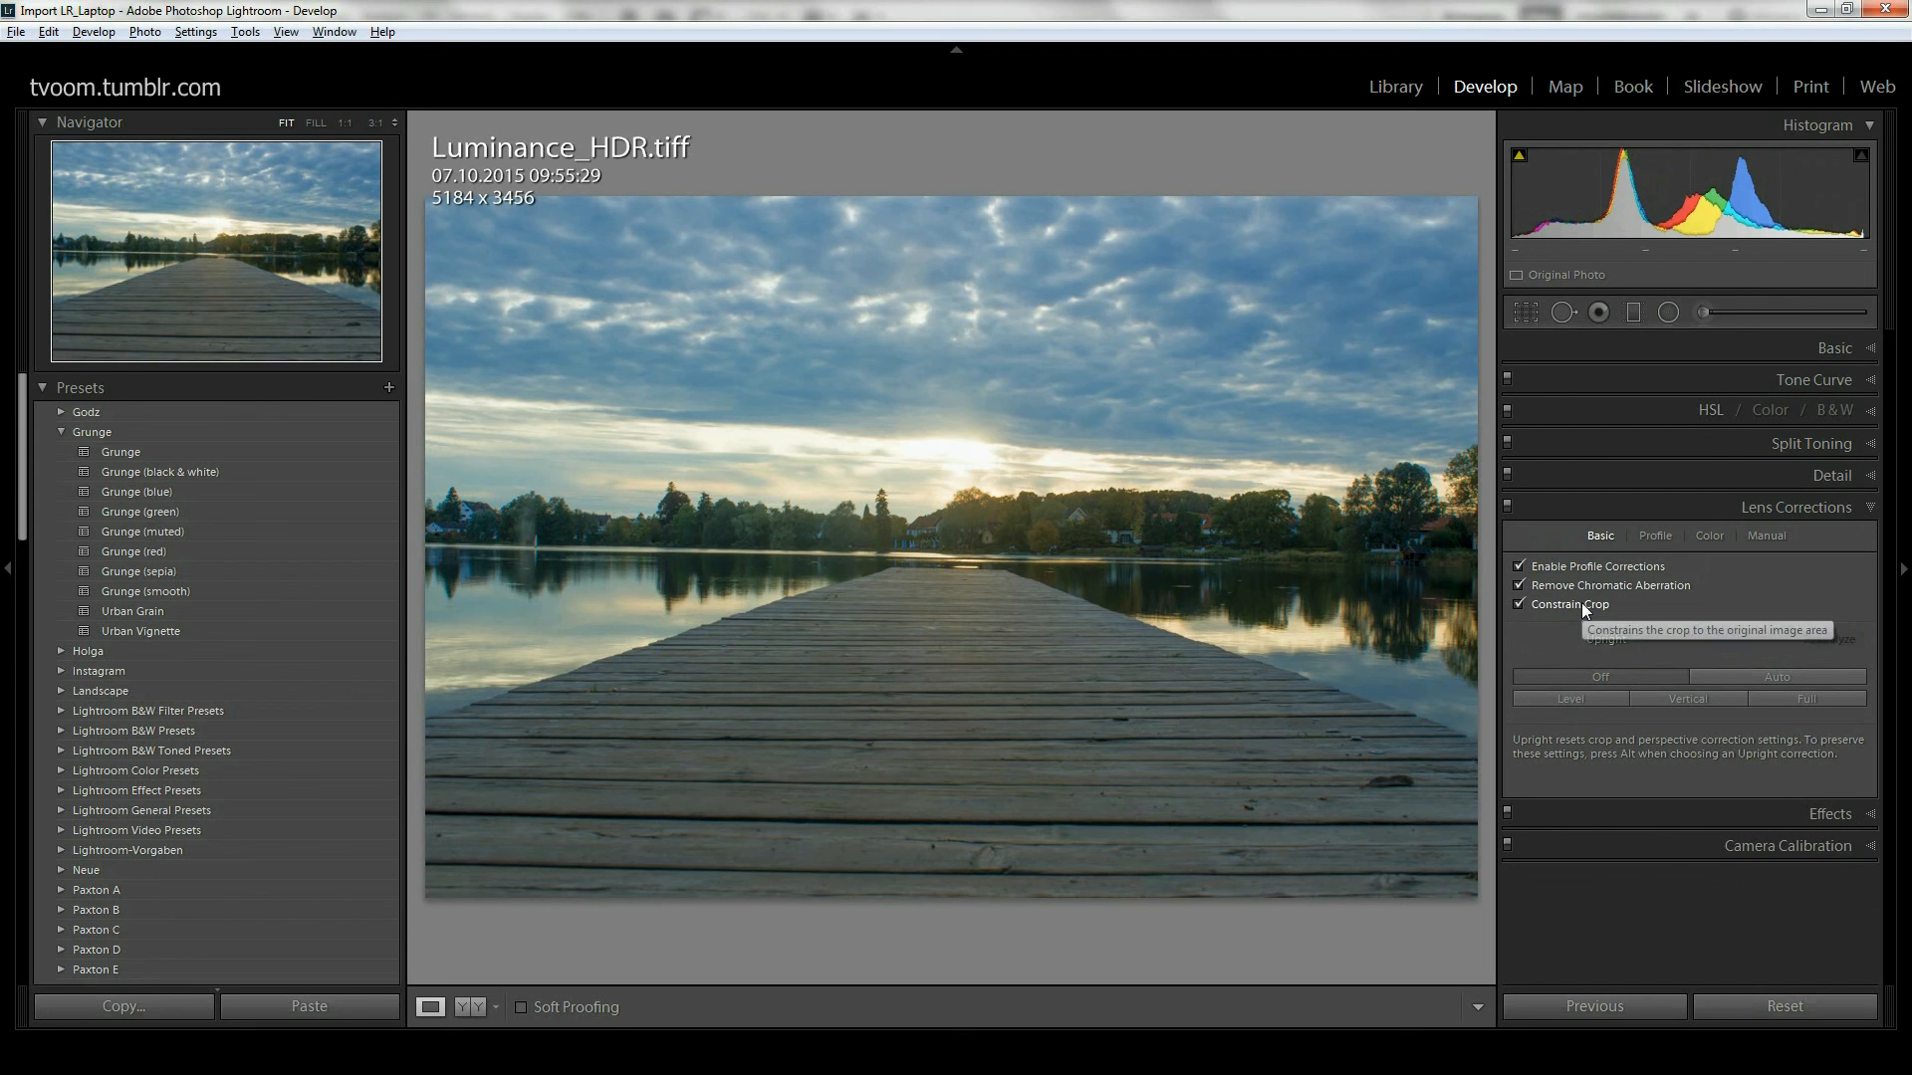
{"action": "left_click", "coordinate": [1582, 601]}
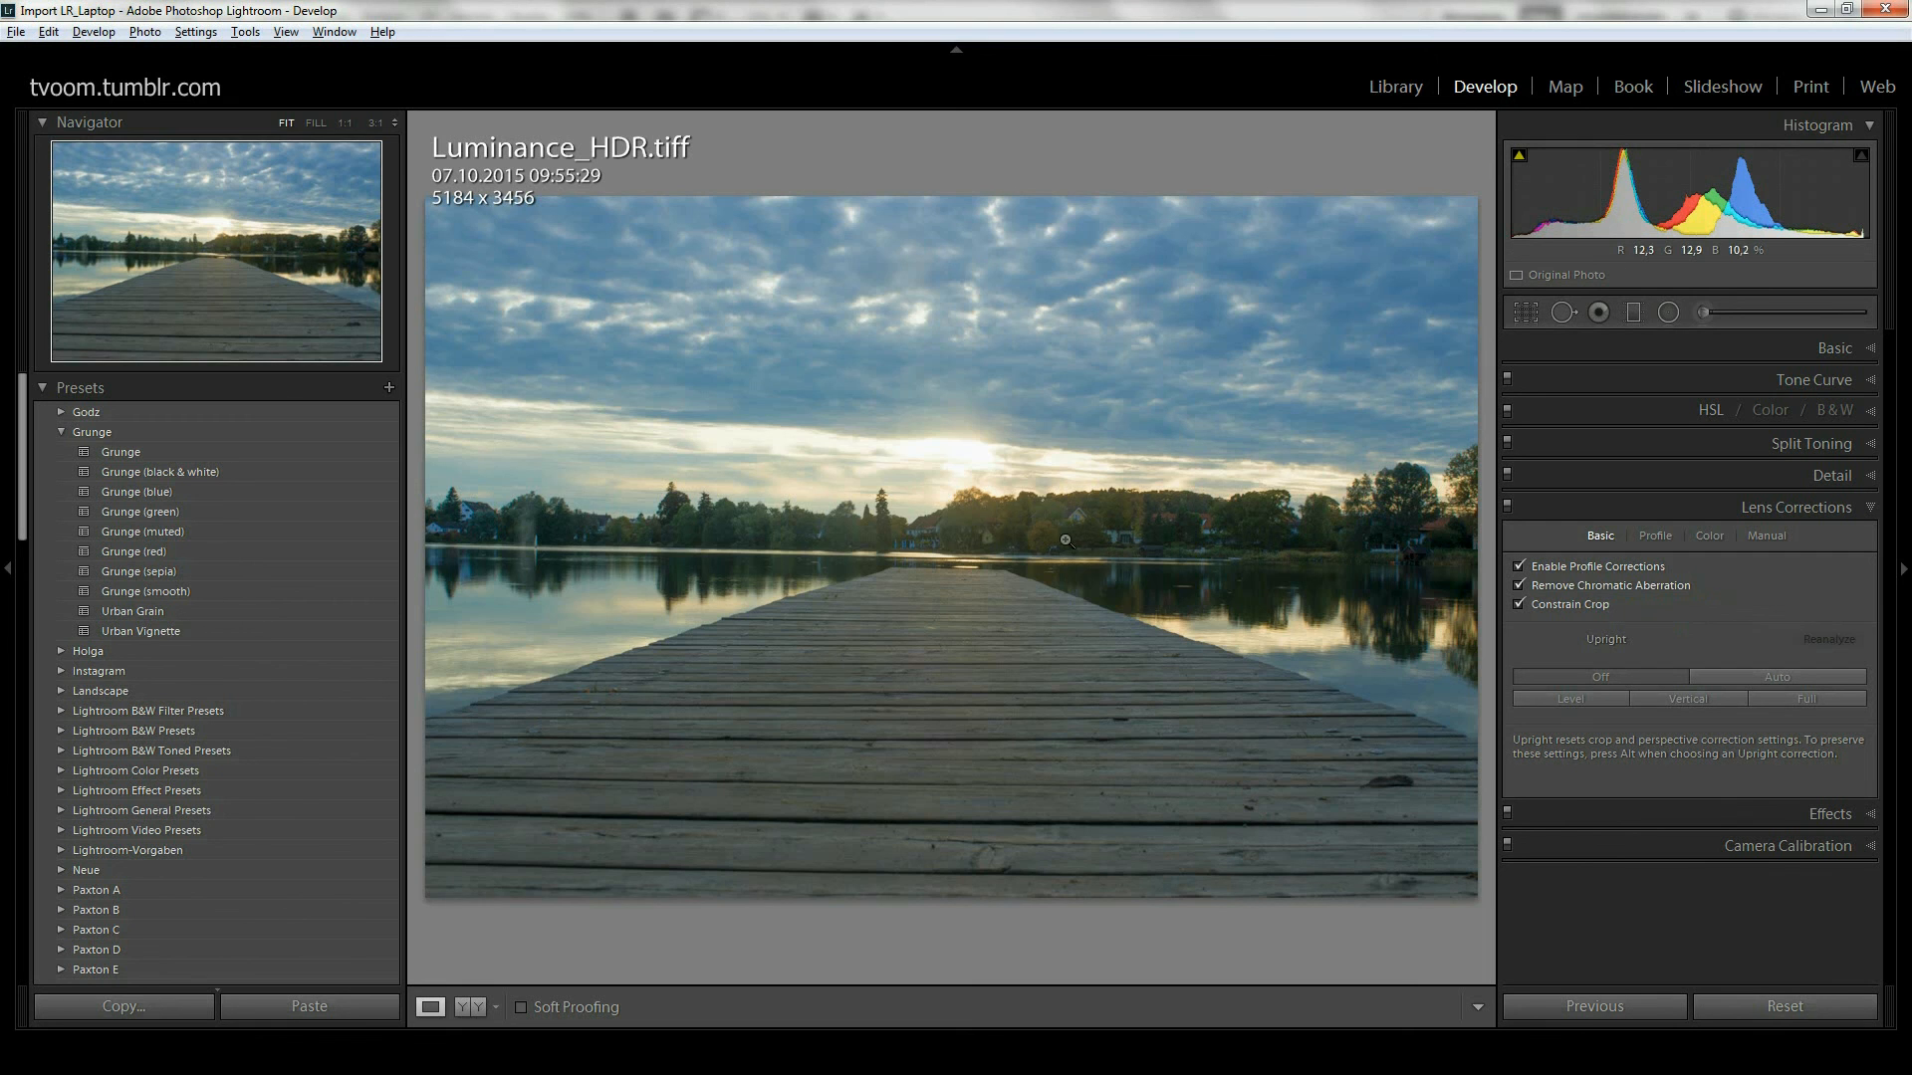
{"action": "left_click", "coordinate": [931, 510]}
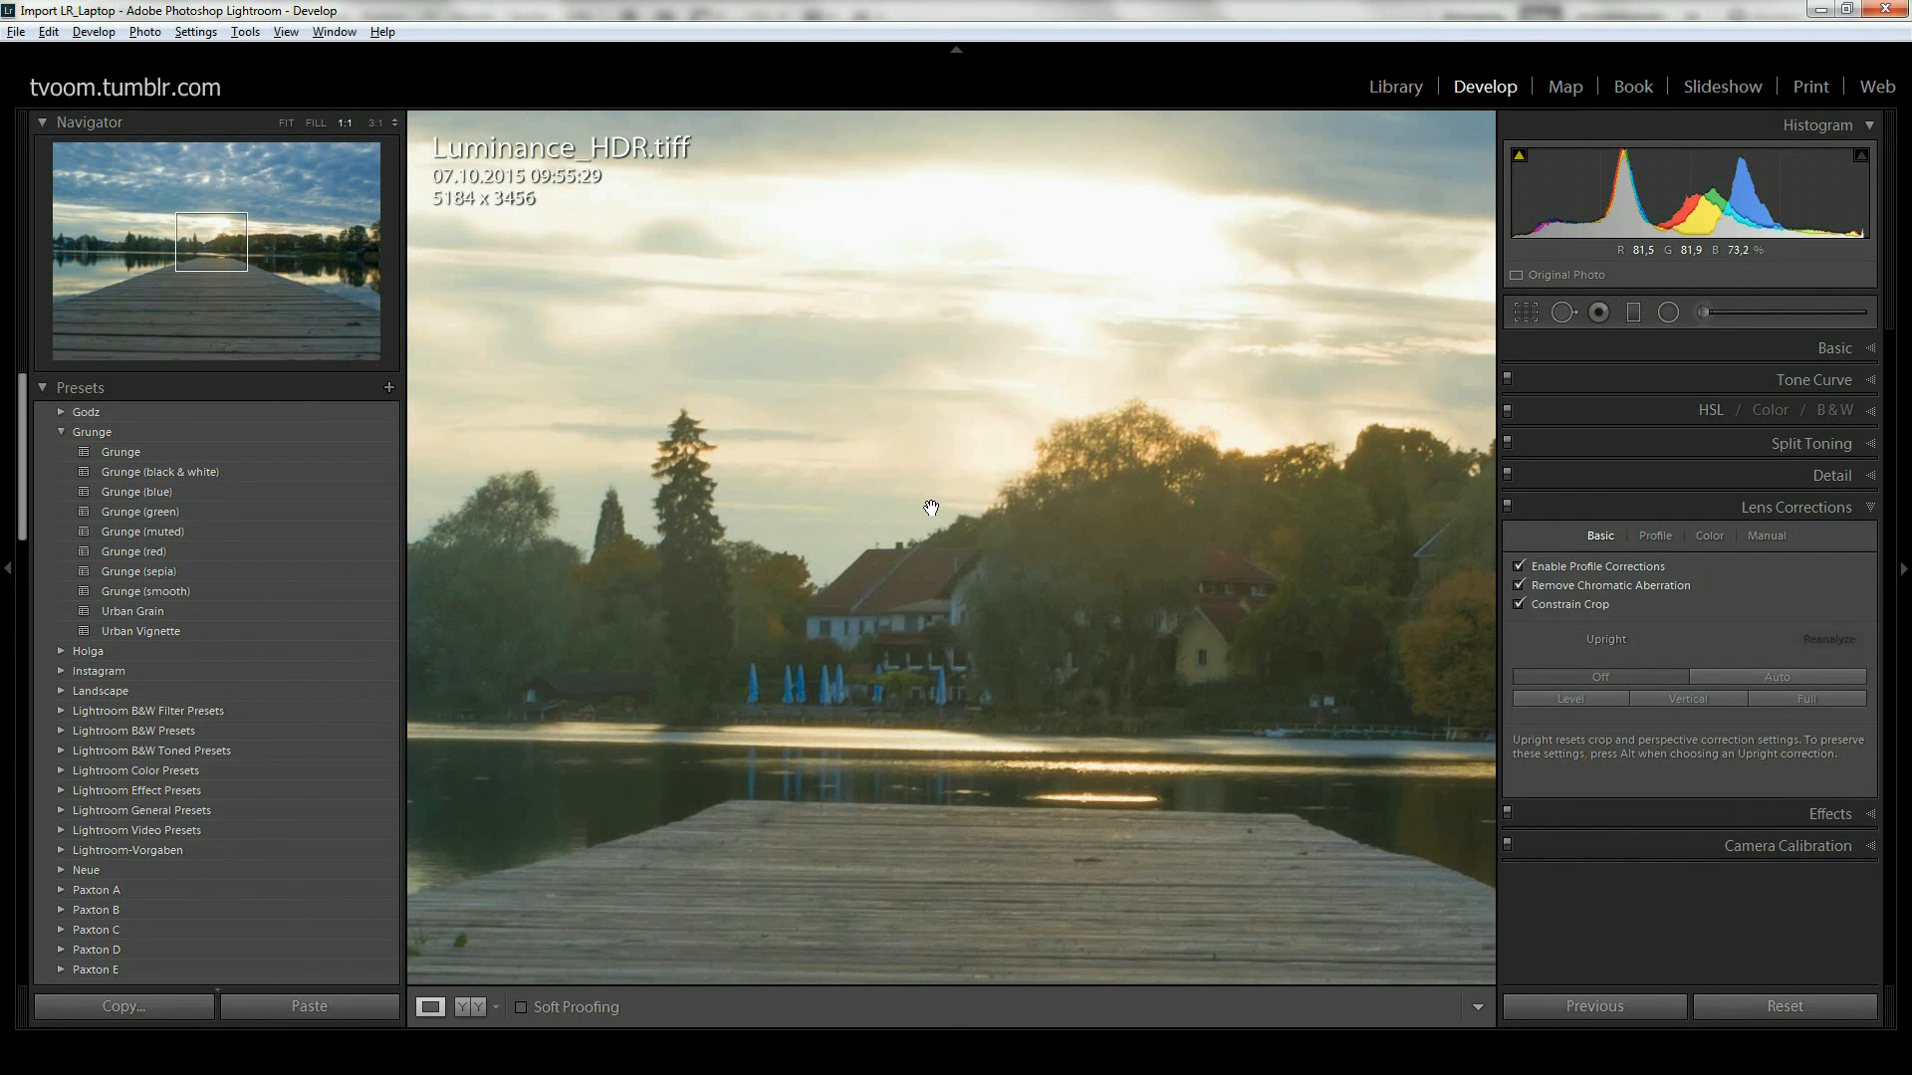
{"action": "left_click", "coordinate": [931, 509]}
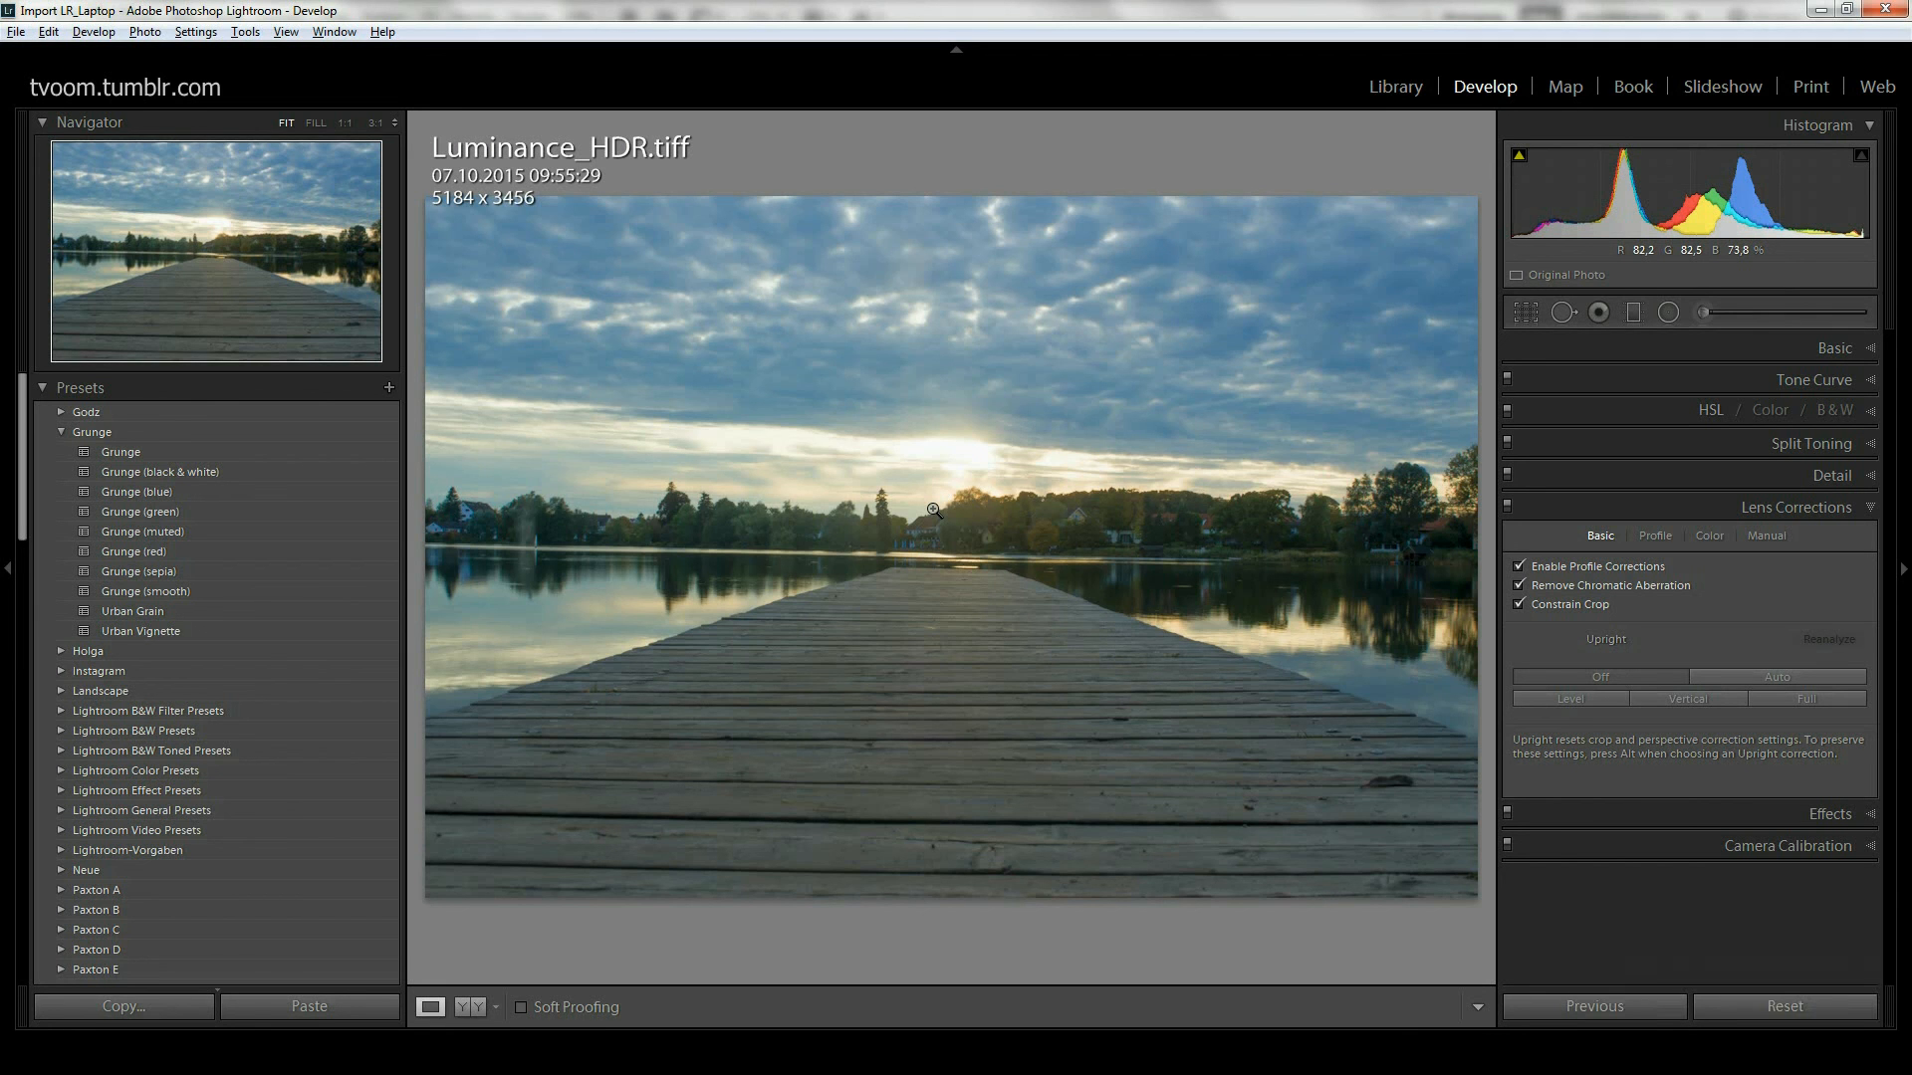
{"action": "key", "text": "shift"}
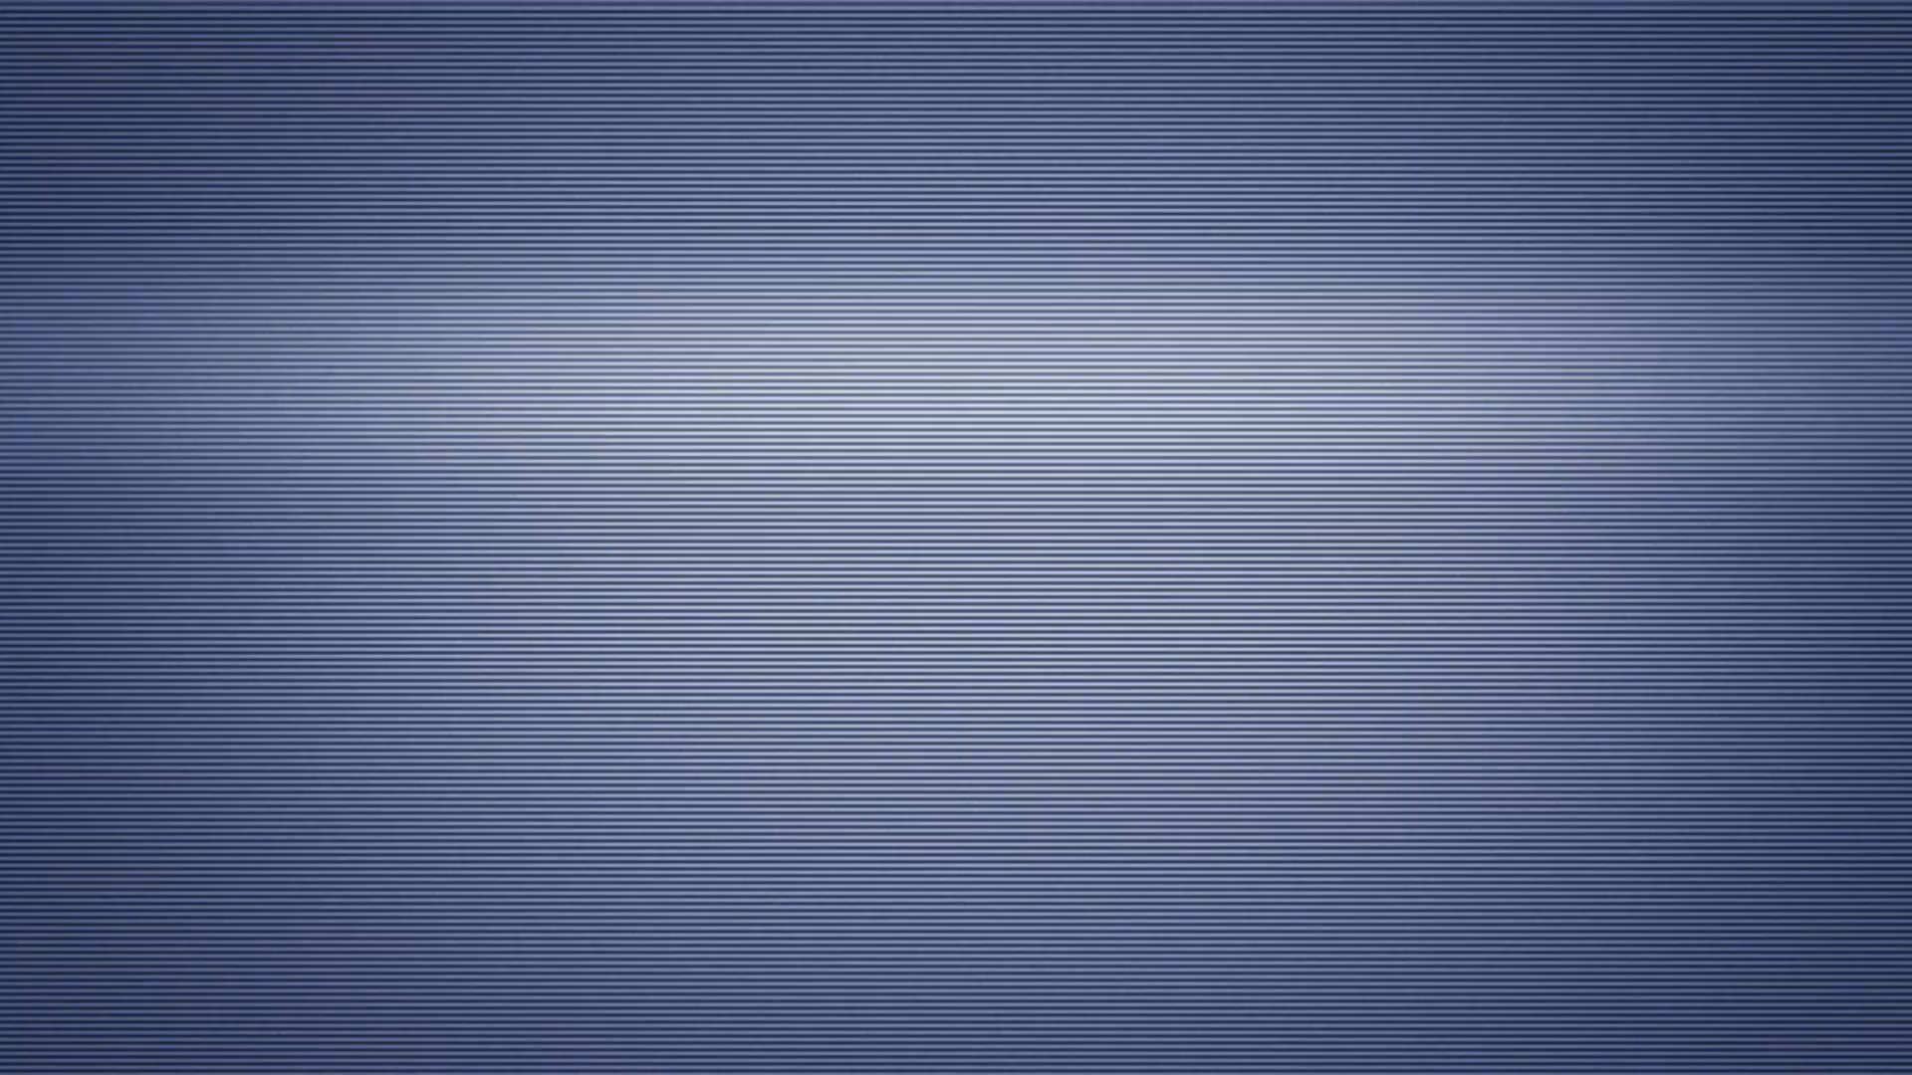